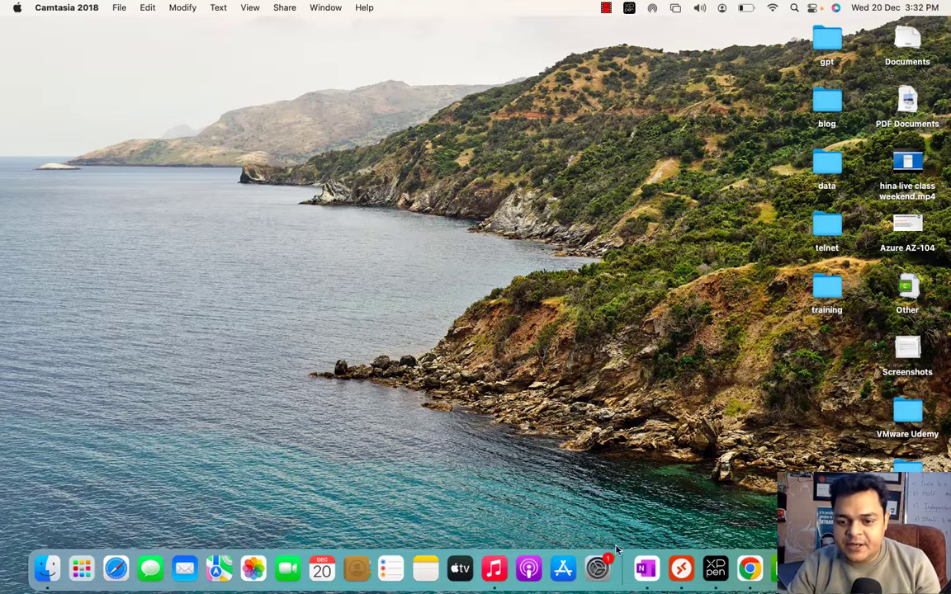
Launch Microsoft Remote Desktop from the Dock to show its saved PCs.
click(667, 554)
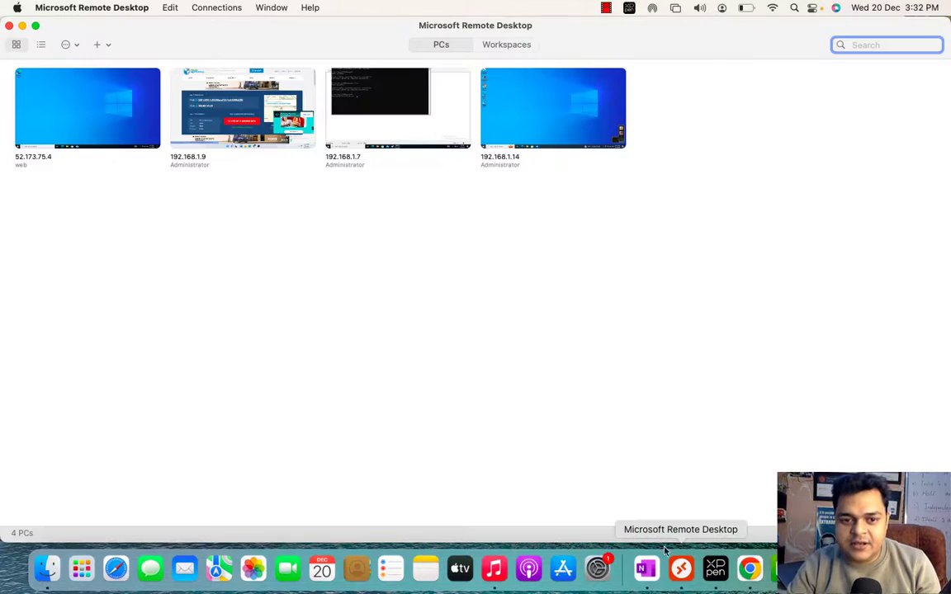
Connect to 192.168.1.7 past the certificate warning, then minimize the saved-PCs window.
double_click(372, 93)
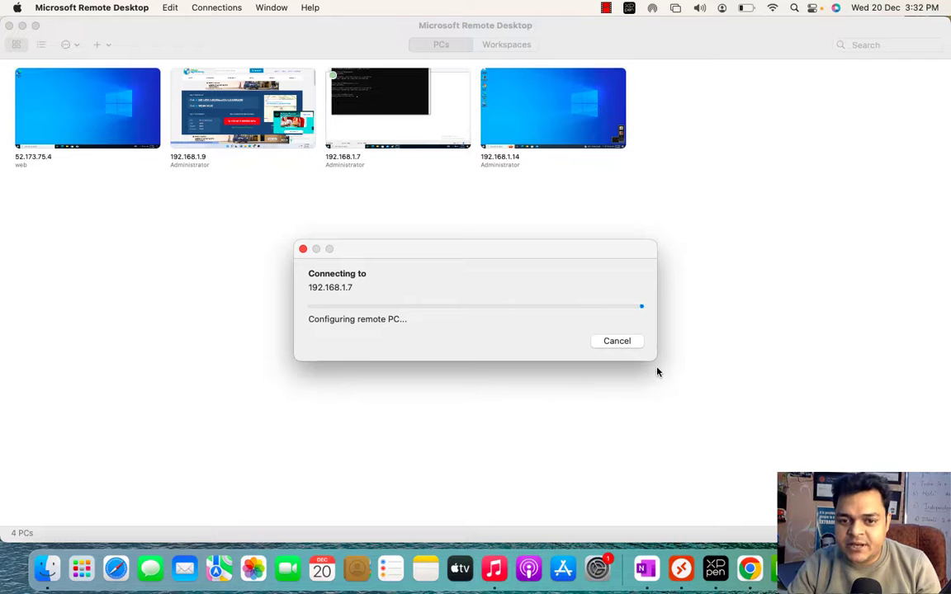
click(632, 353)
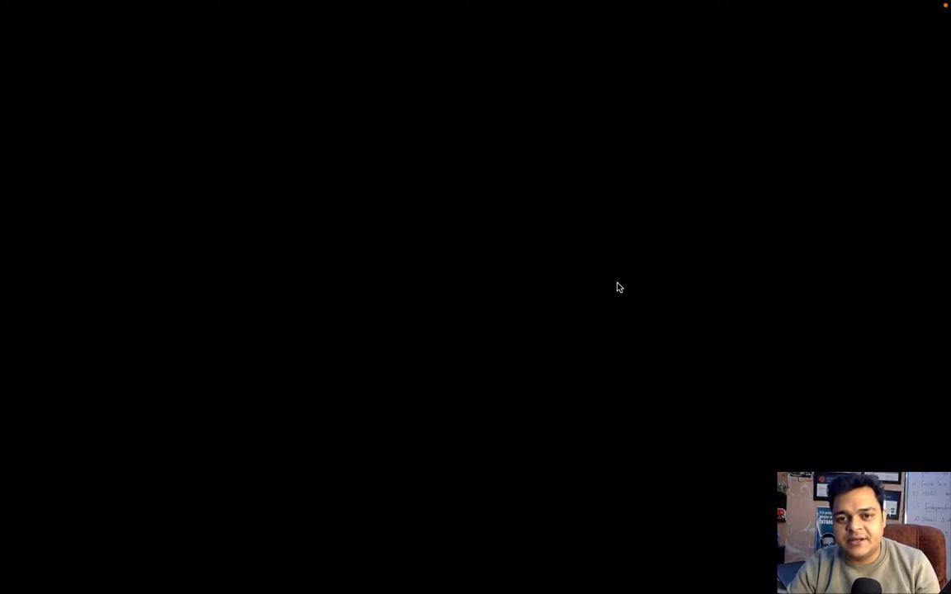
key(ctrl+Left)
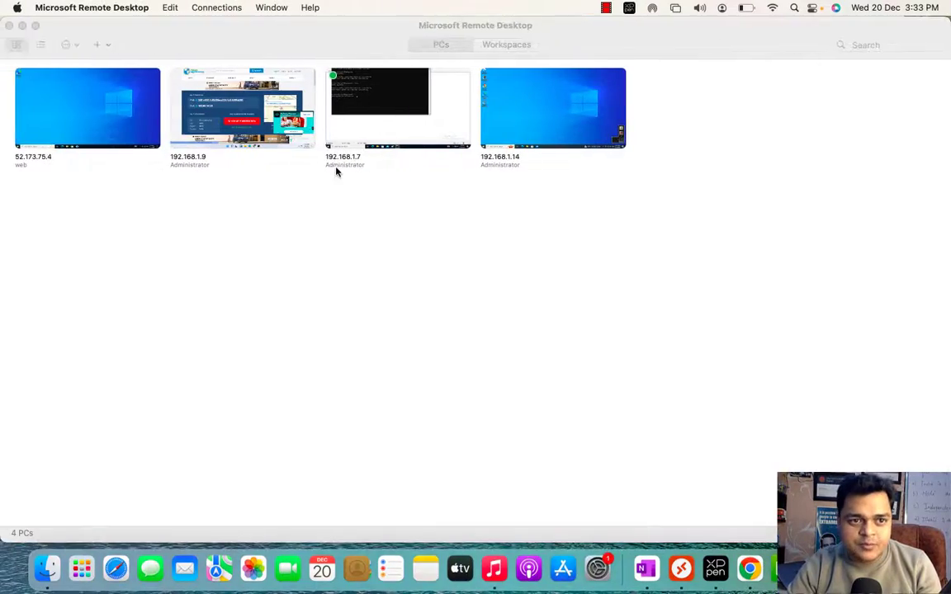
click(23, 25)
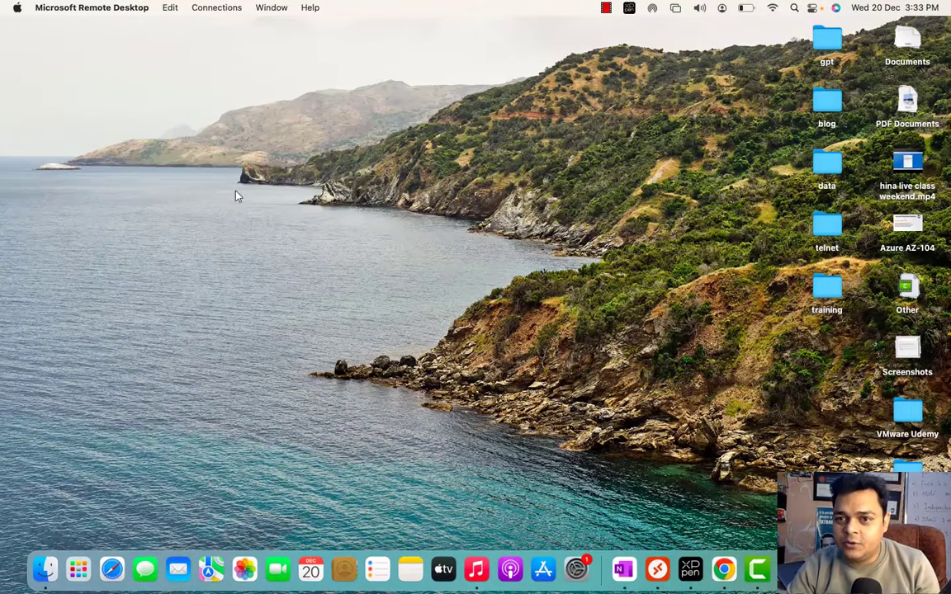
Bring up the Domain- VM full screen and sign in as CLASS\Administrator.
key(ctrl+Right)
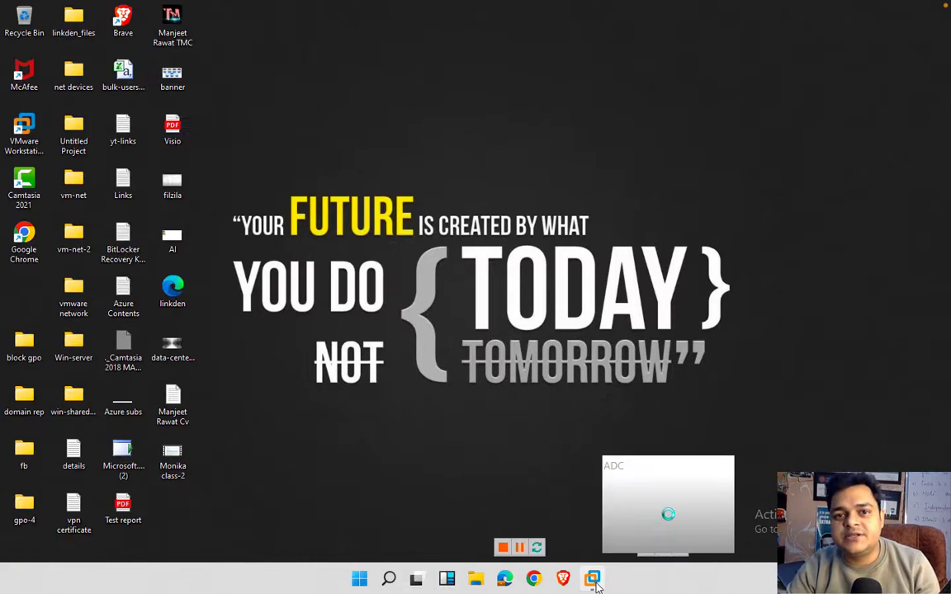
mouse_move(598, 573)
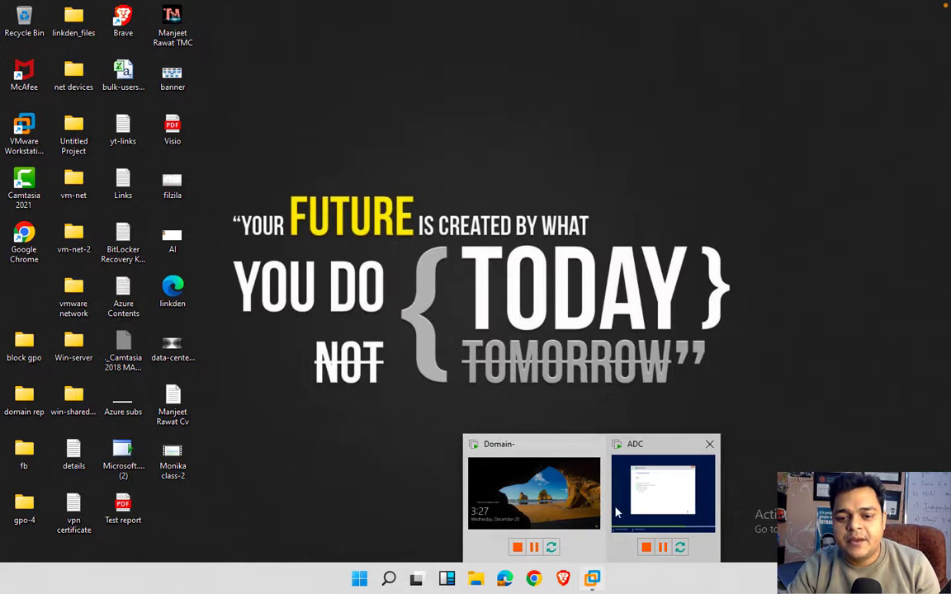
click(580, 505)
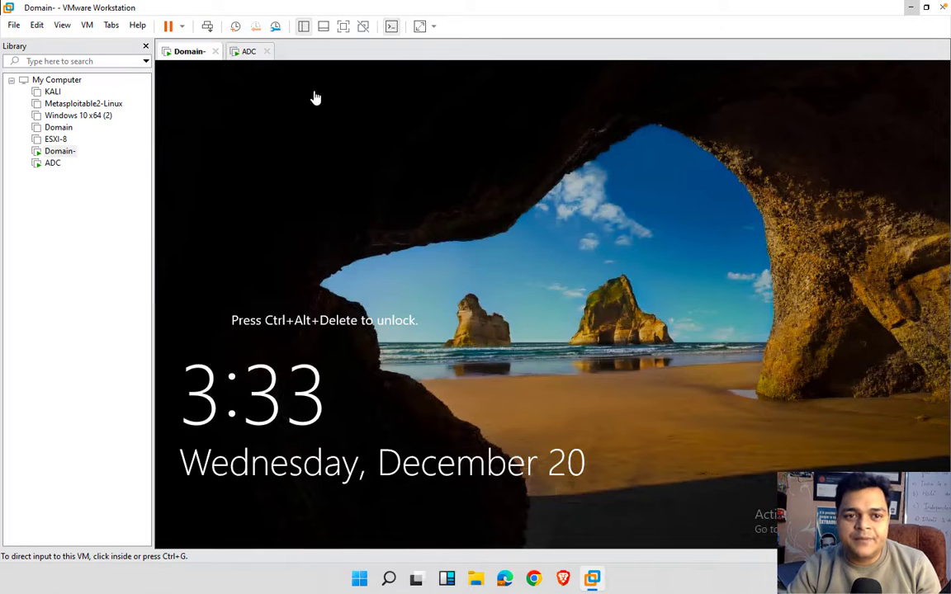
click(343, 26)
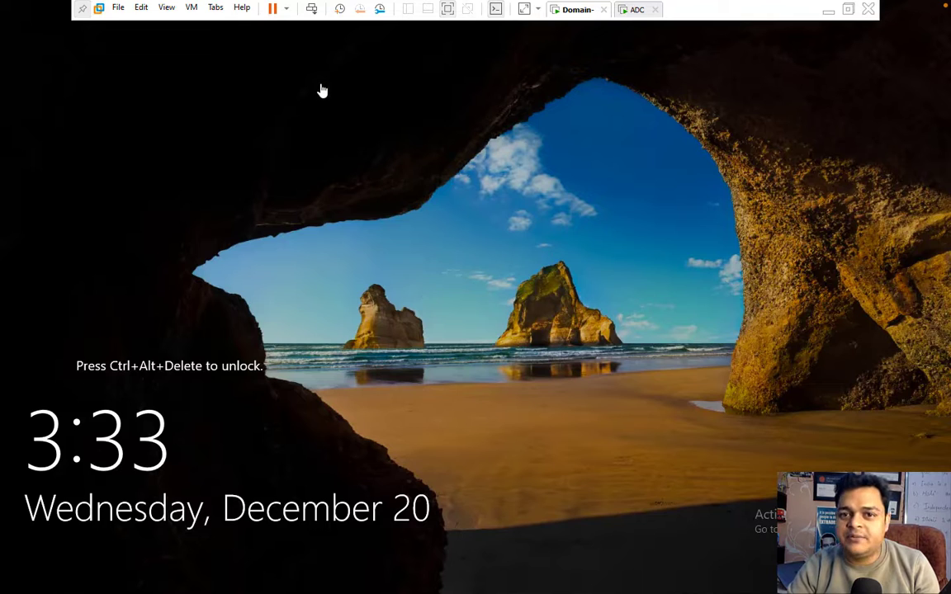
click(312, 10)
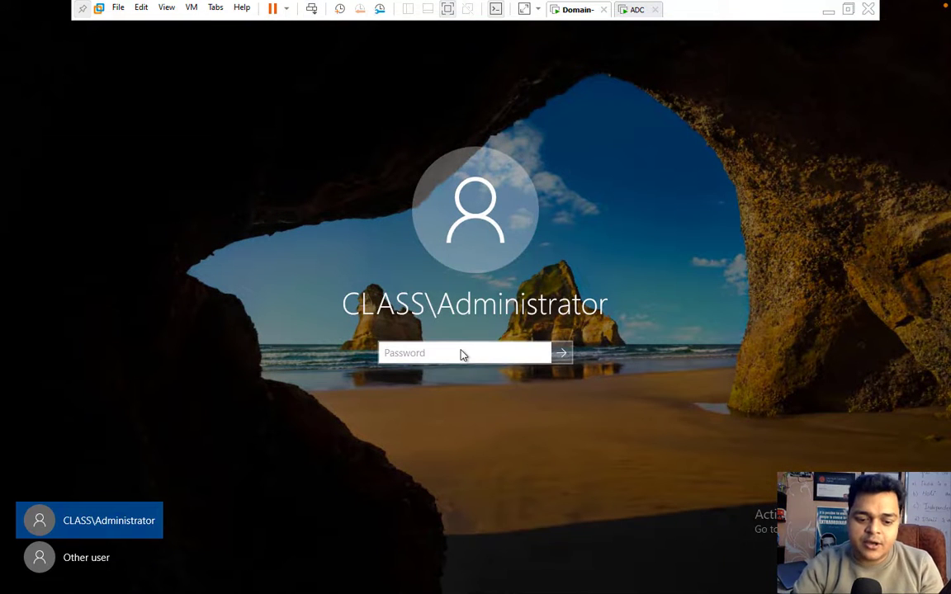
text(*********)
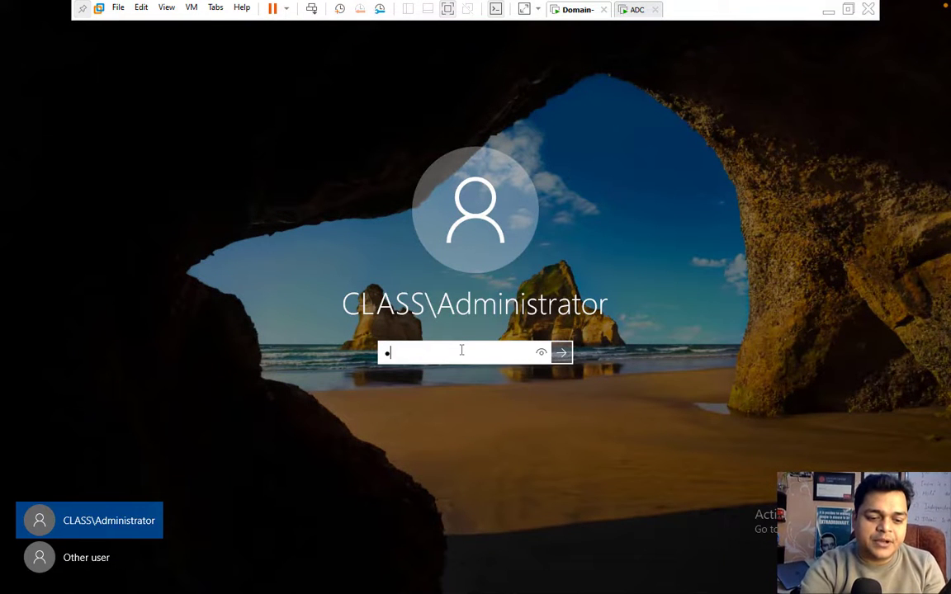
key(Return)
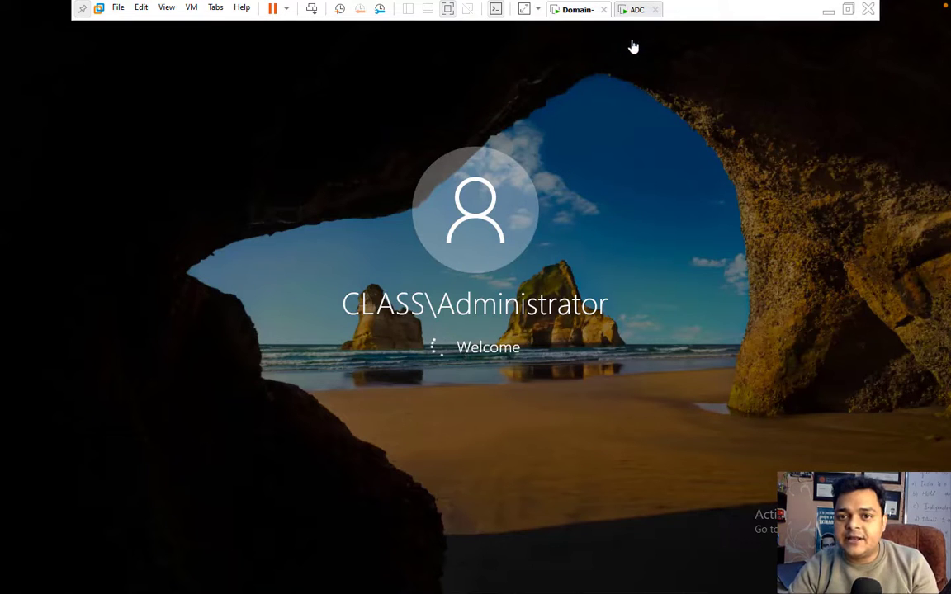
Switch to the ADC VM tab while it boots.
click(637, 12)
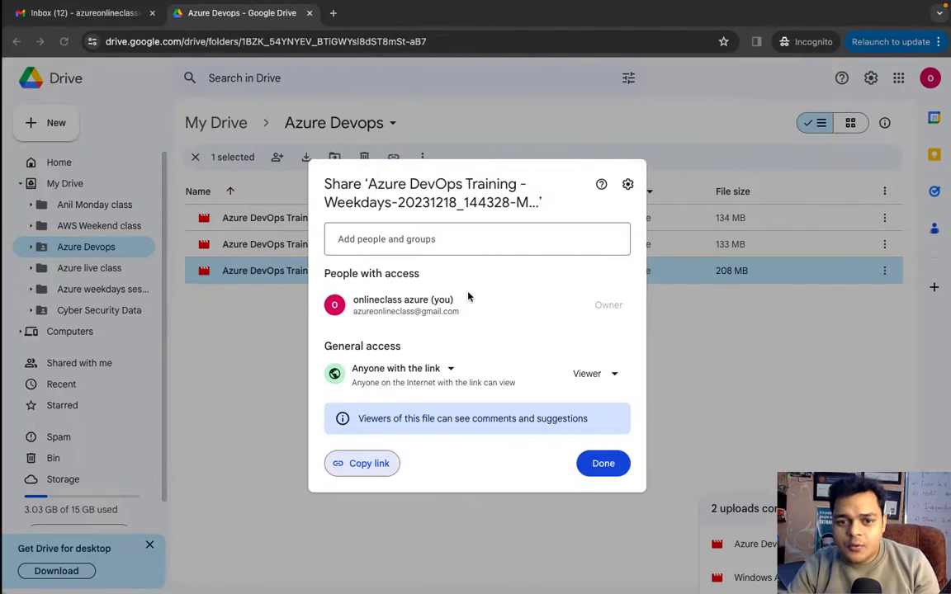
key(ctrl+Left)
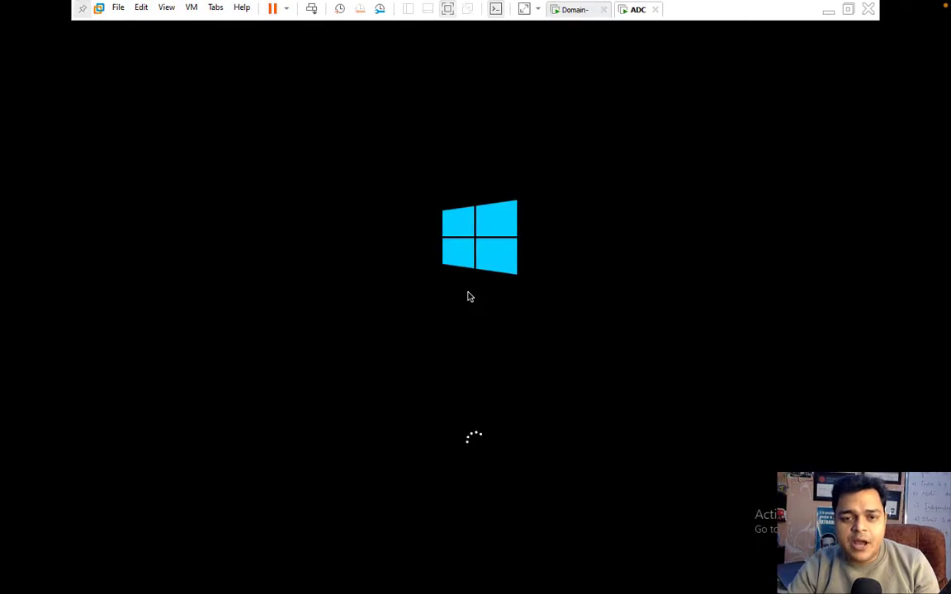
key(ctrl+Right)
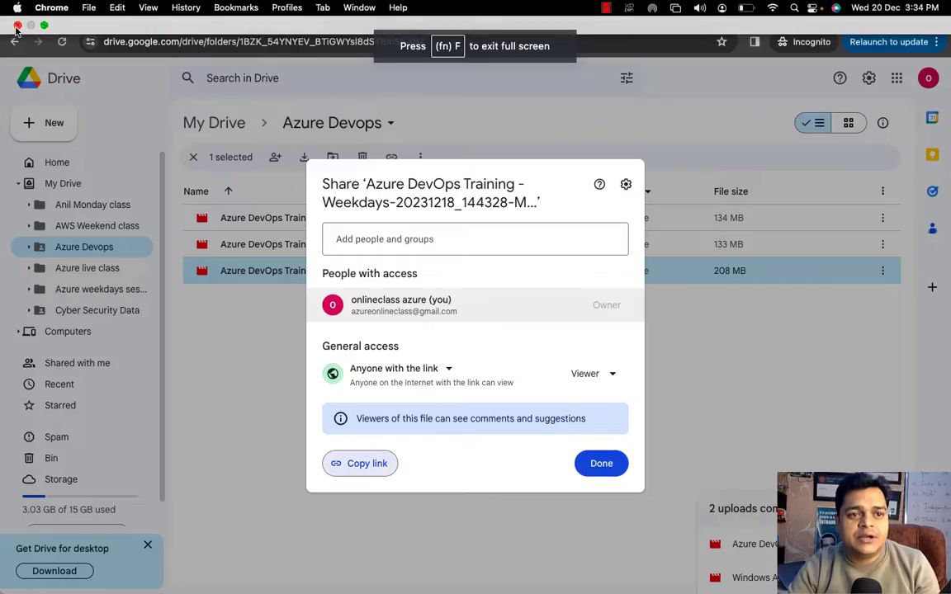
Close Google Drive and add a blank OneNote page in the Become System Admin in 2024 section.
click(17, 29)
key(ctrl+Right)
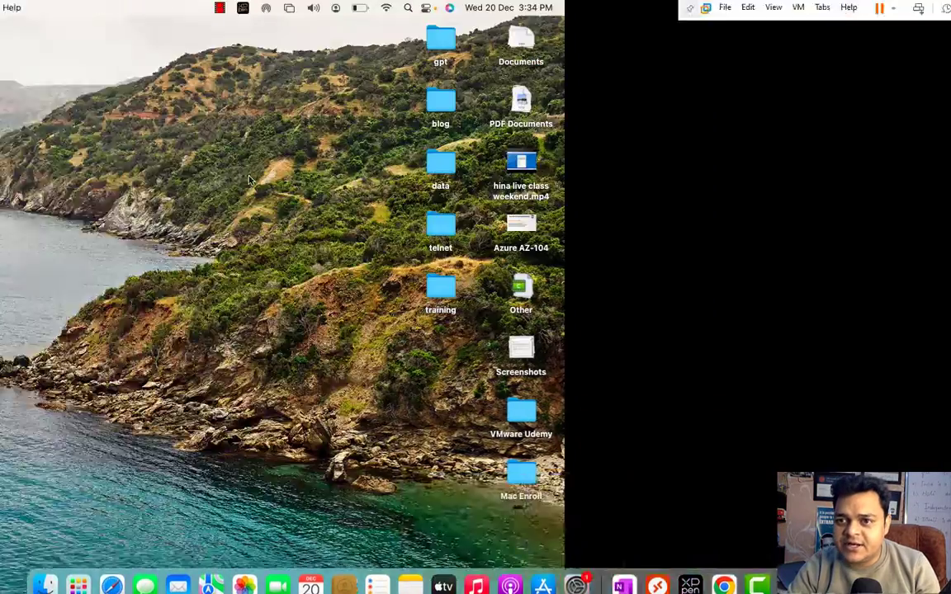
key(ctrl+Right)
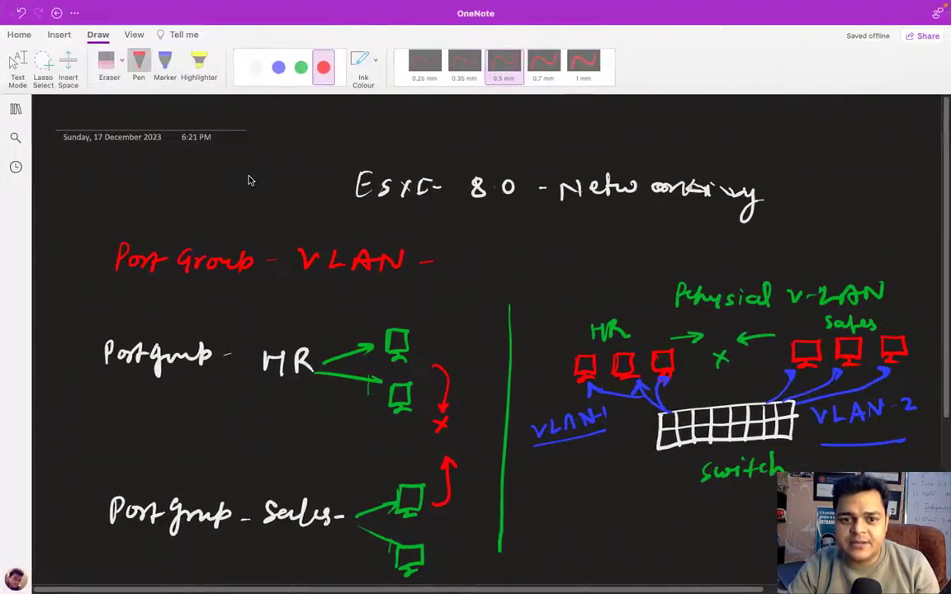
click(15, 108)
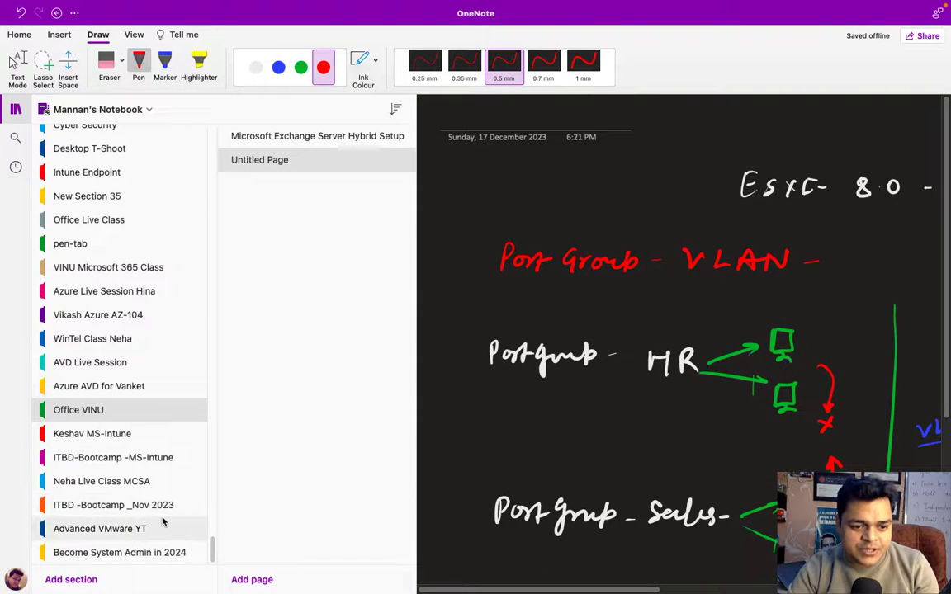
scroll(161, 518, down, 2)
click(152, 558)
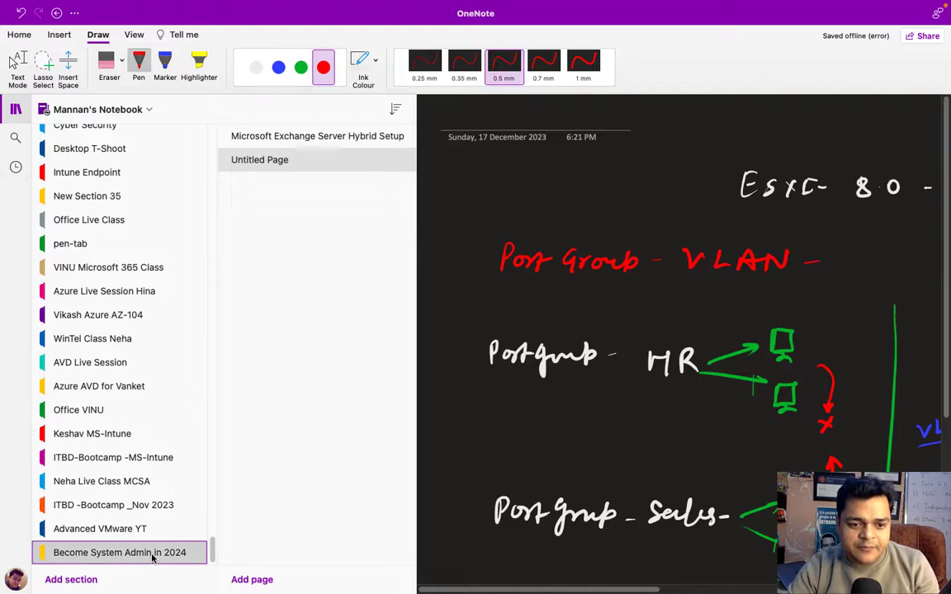
click(261, 580)
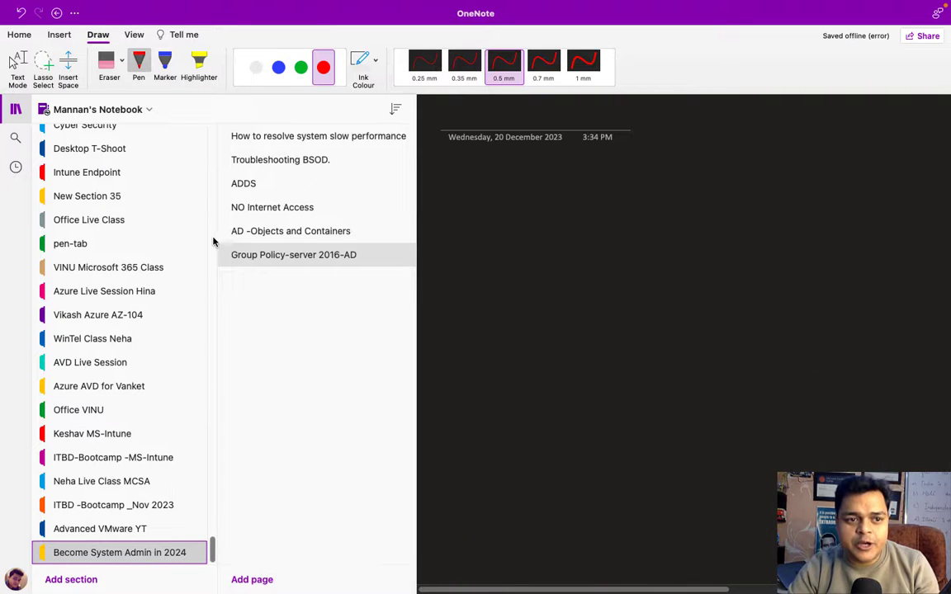
click(18, 112)
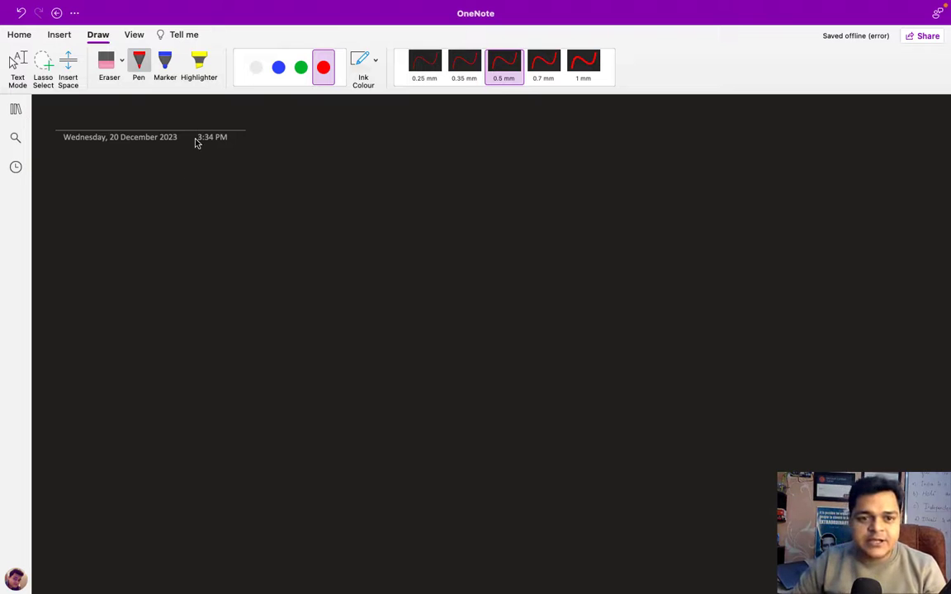
Sketch a white server monitor labeled Class.com.
click(255, 76)
mouse_move(202, 291)
mouse_down()
mouse_move(203, 253)
mouse_move(252, 276)
mouse_move(201, 292)
mouse_move(211, 306)
mouse_up()
mouse_move(222, 293)
mouse_down()
mouse_move(232, 304)
mouse_move(201, 346)
mouse_up()
mouse_move(215, 331)
mouse_down()
mouse_move(213, 346)
mouse_move(310, 345)
mouse_up()
click(253, 340)
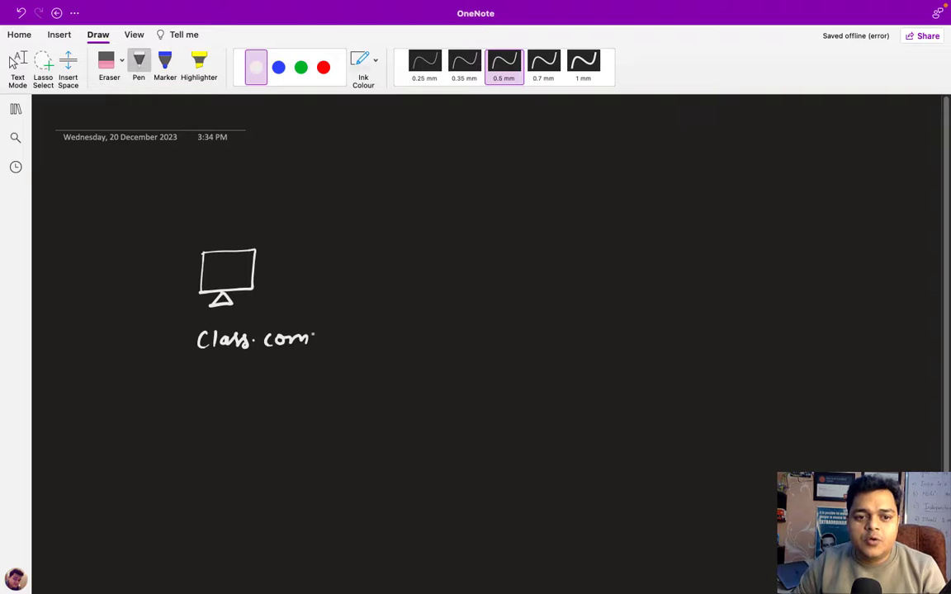
Draw a red second server labeled 2nd Session and ADC, with an arrow from Class.com.
click(323, 68)
mouse_move(554, 279)
mouse_down()
mouse_move(555, 239)
mouse_move(608, 237)
mouse_move(555, 276)
mouse_move(576, 281)
mouse_move(565, 288)
mouse_up()
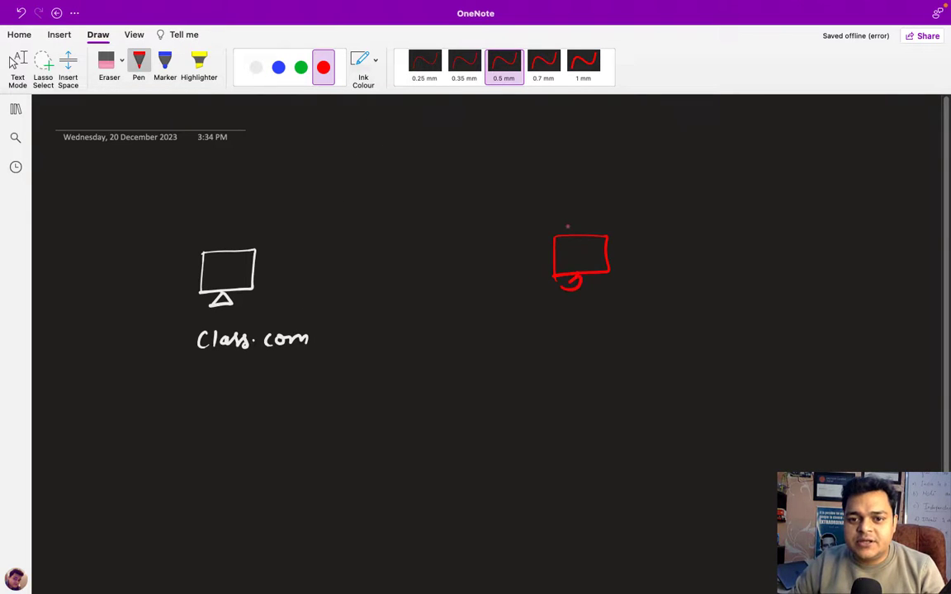
mouse_move(554, 214)
mouse_down()
mouse_move(563, 224)
mouse_move(600, 213)
mouse_move(602, 225)
mouse_move(667, 224)
mouse_up()
click(612, 220)
drag(669, 217, 698, 222)
drag(700, 218, 712, 216)
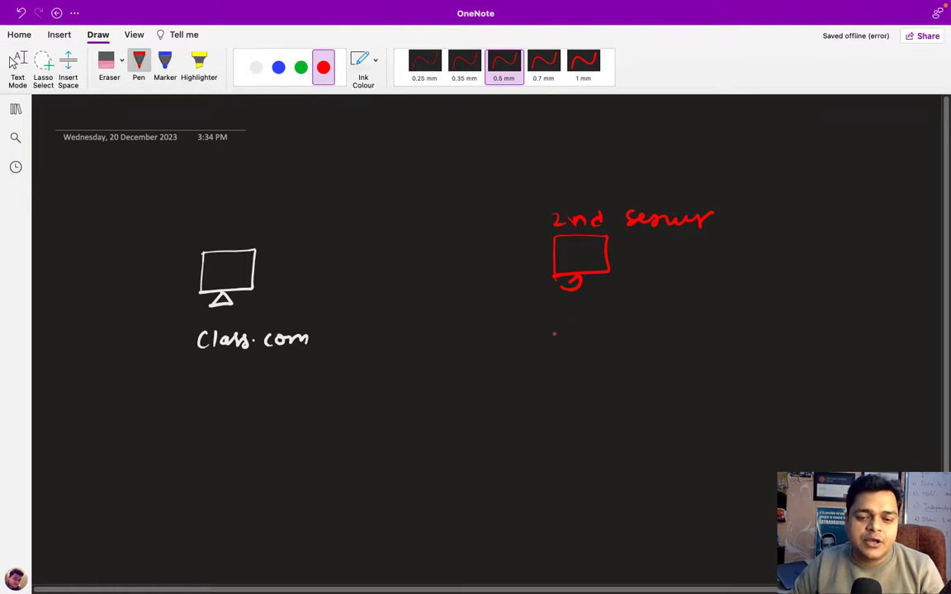
drag(542, 339, 559, 329)
mouse_move(569, 322)
mouse_down()
mouse_move(568, 339)
mouse_move(604, 335)
mouse_up()
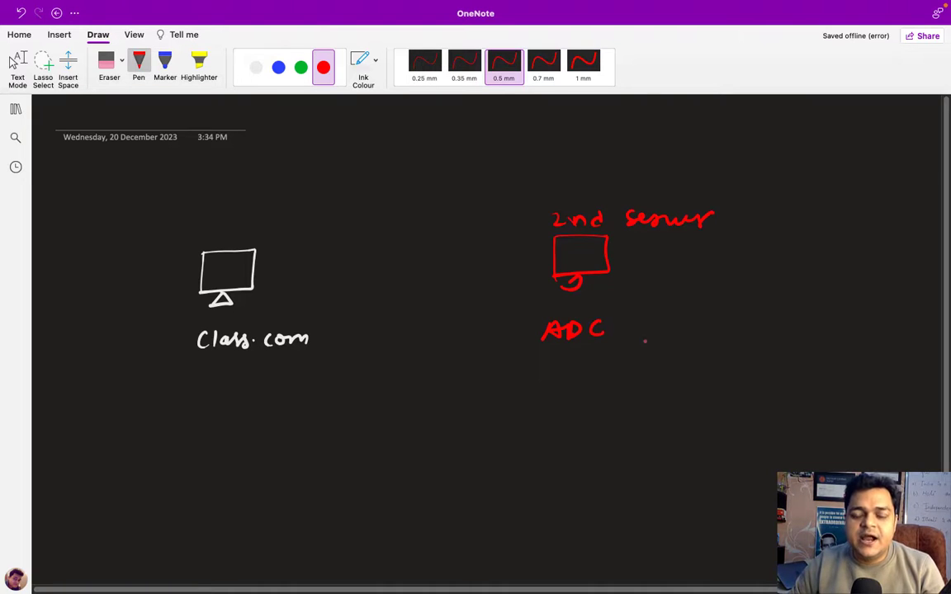
drag(258, 267, 549, 252)
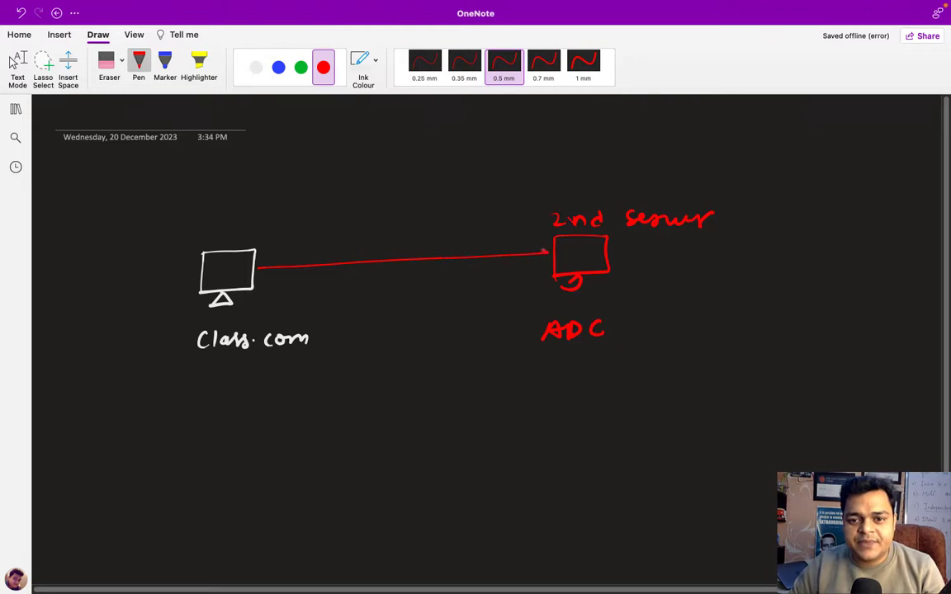
In green, write users, groups, OU with a brace, GPO below, and an arrow to ADC.
click(301, 67)
drag(213, 376, 263, 382)
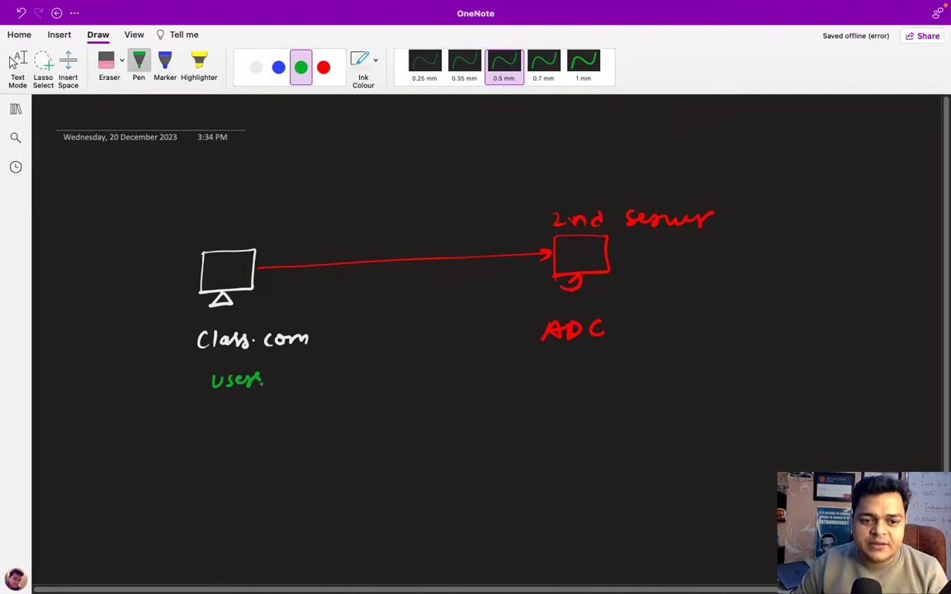
mouse_move(213, 403)
mouse_down()
mouse_move(221, 408)
mouse_move(213, 425)
mouse_move(269, 408)
mouse_up()
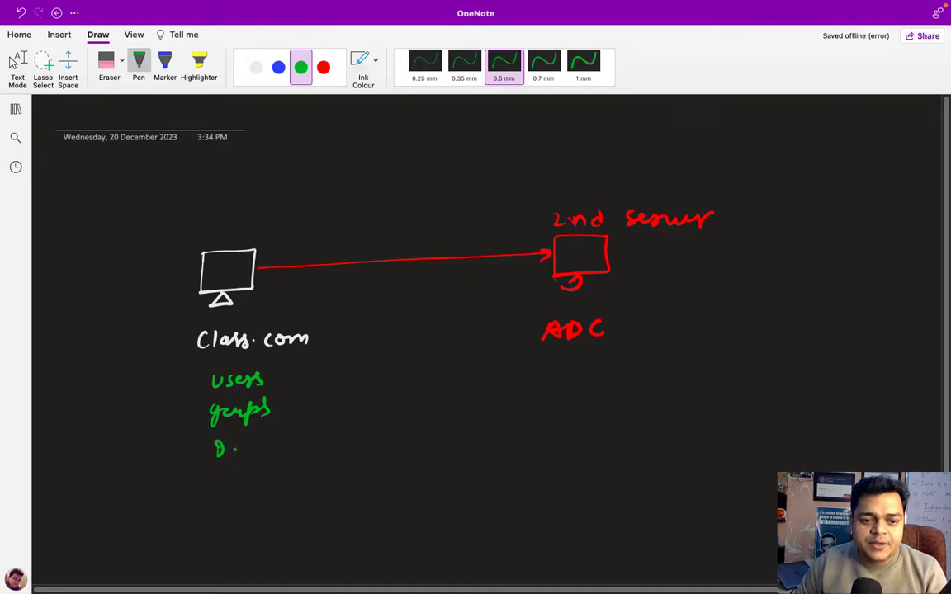
drag(247, 443, 263, 447)
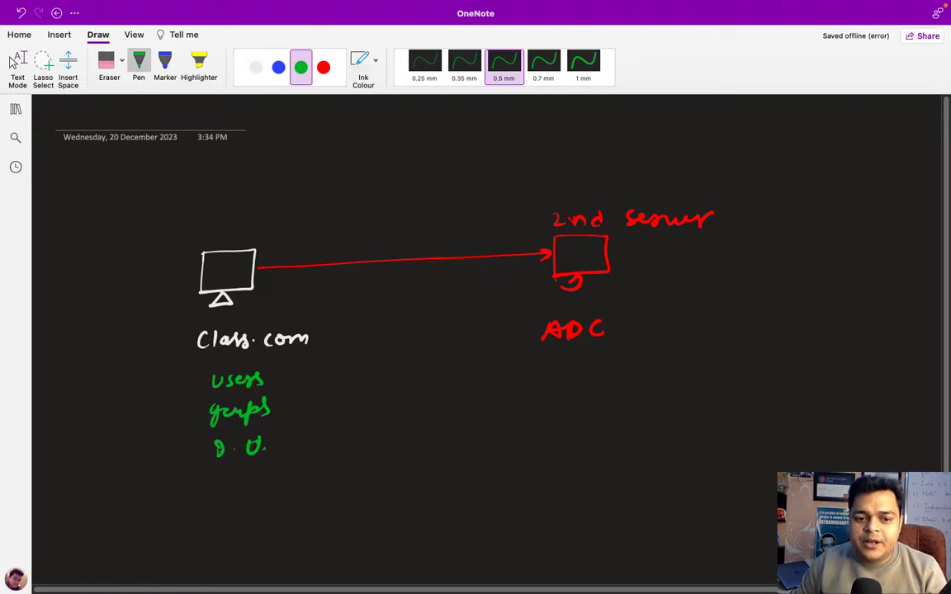
mouse_move(282, 382)
mouse_down()
mouse_move(294, 399)
mouse_move(288, 454)
mouse_up()
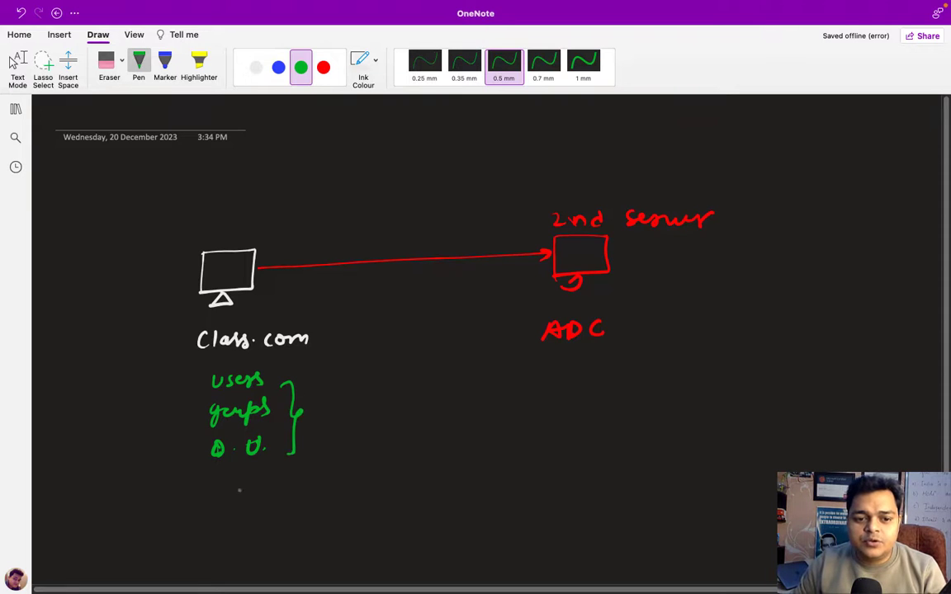
mouse_move(219, 488)
mouse_down()
mouse_move(213, 510)
mouse_move(233, 512)
mouse_move(255, 489)
mouse_up()
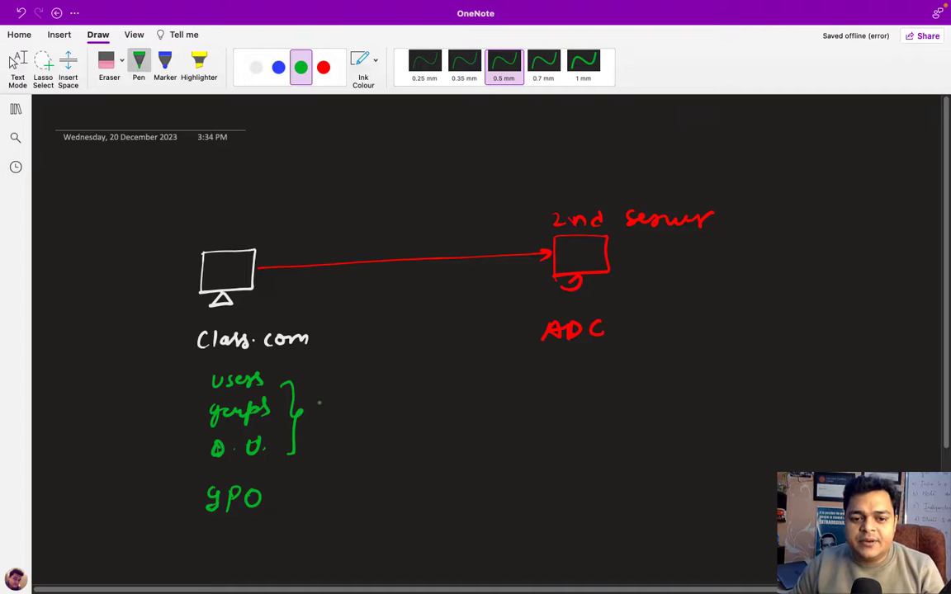
mouse_move(314, 400)
mouse_down()
mouse_move(350, 378)
mouse_move(525, 360)
mouse_move(512, 372)
mouse_up()
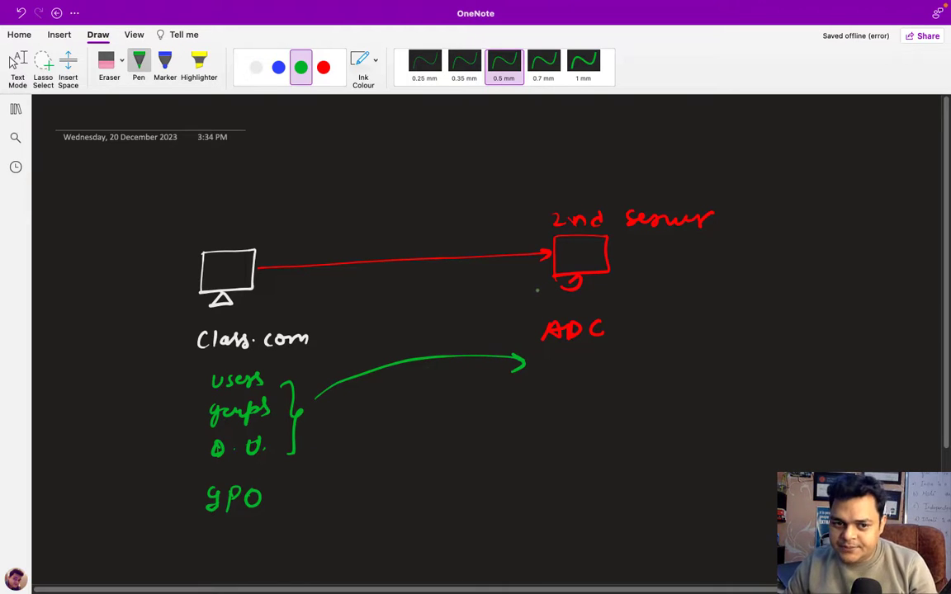
In white, write 2016 above both servers and add 14 to the version note.
click(256, 67)
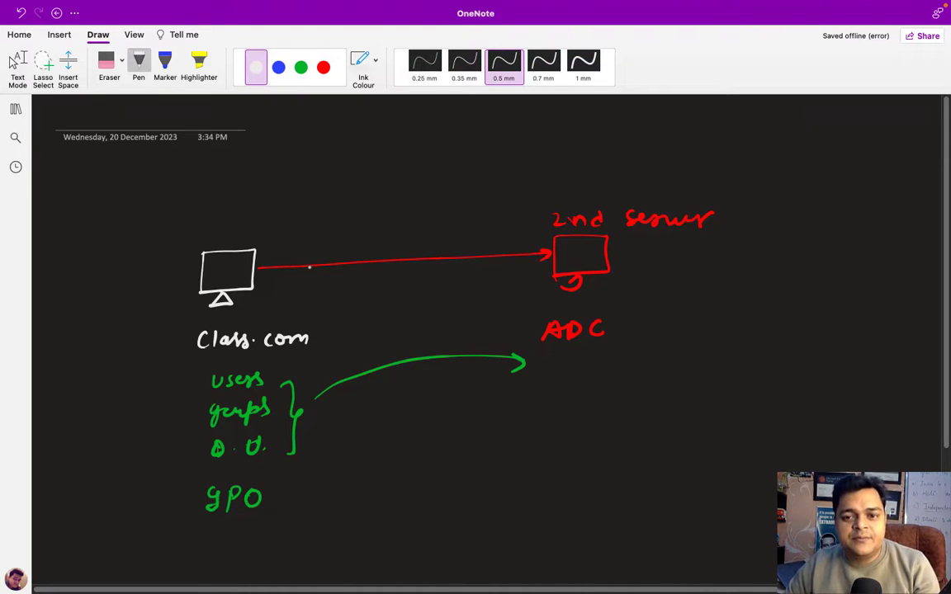
mouse_move(178, 227)
mouse_down()
mouse_move(190, 238)
mouse_move(195, 228)
mouse_move(214, 230)
mouse_up()
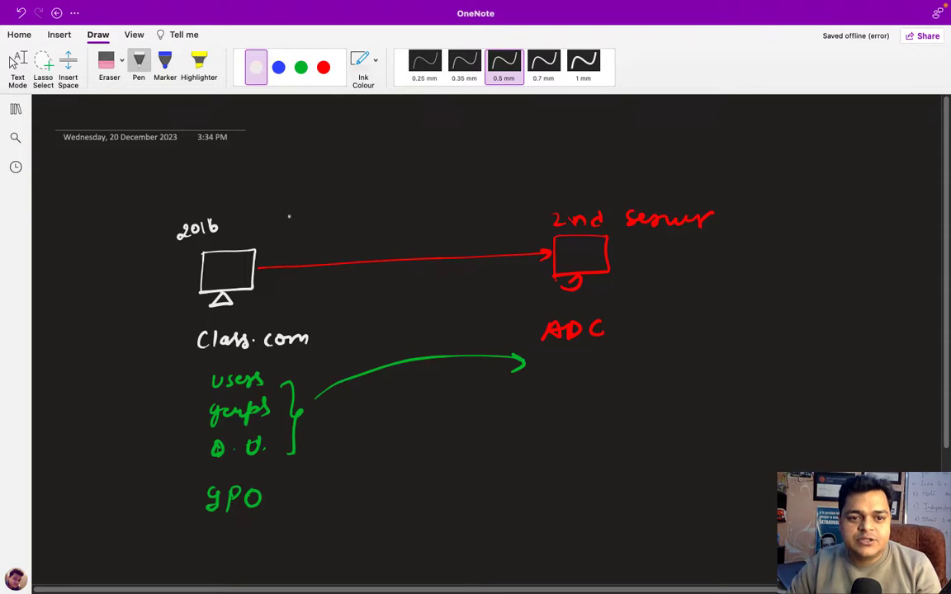
mouse_move(542, 189)
mouse_down()
mouse_move(552, 201)
mouse_move(577, 194)
mouse_up()
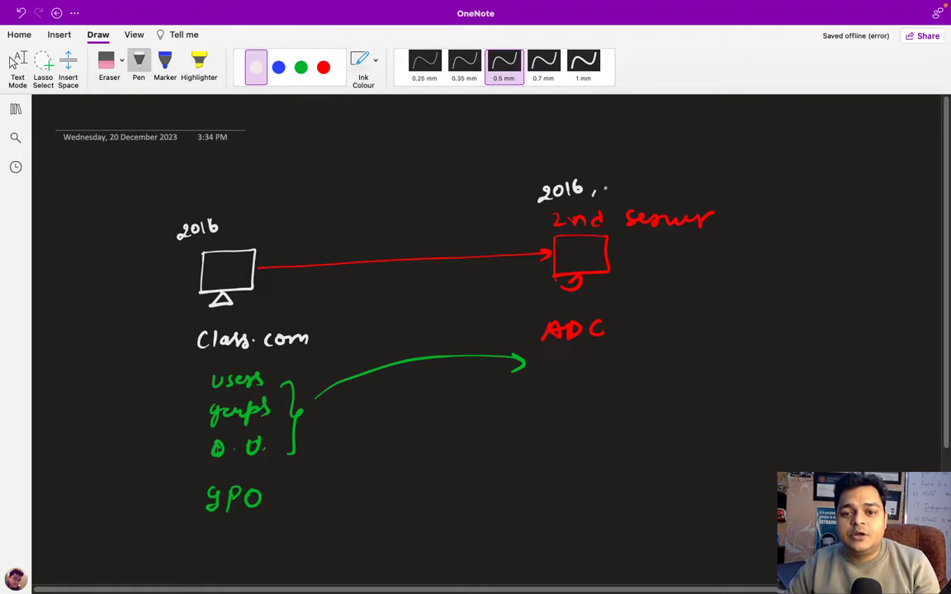
mouse_move(616, 175)
mouse_down()
mouse_move(616, 188)
mouse_move(671, 181)
mouse_up()
Add 22 to the version note and write step 1, Manual IP.
click(678, 178)
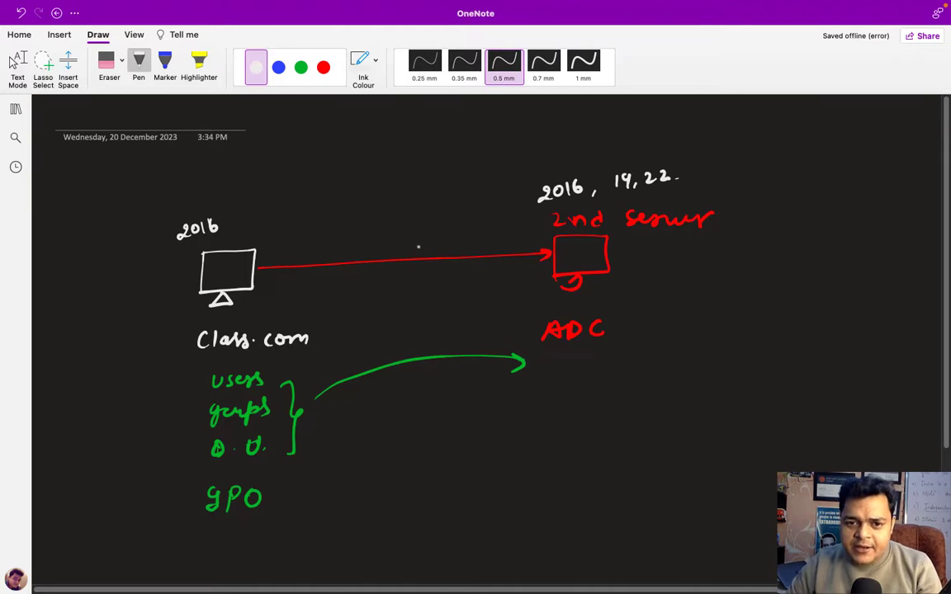
mouse_move(715, 269)
mouse_down()
mouse_move(716, 282)
mouse_move(718, 266)
mouse_move(749, 270)
mouse_move(758, 282)
mouse_move(800, 282)
mouse_up()
drag(806, 275, 807, 281)
mouse_move(812, 261)
mouse_down()
mouse_move(814, 286)
mouse_move(832, 280)
mouse_up()
drag(828, 281, 837, 280)
drag(842, 268, 841, 280)
mouse_move(841, 269)
mouse_down()
mouse_move(852, 272)
mouse_move(842, 275)
mouse_up()
Write circled steps 2–4: Domain Member, Install ADDS, Promote.
mouse_move(717, 310)
mouse_down()
mouse_move(728, 322)
mouse_move(720, 306)
mouse_move(758, 324)
mouse_move(808, 322)
mouse_up()
drag(811, 320, 936, 324)
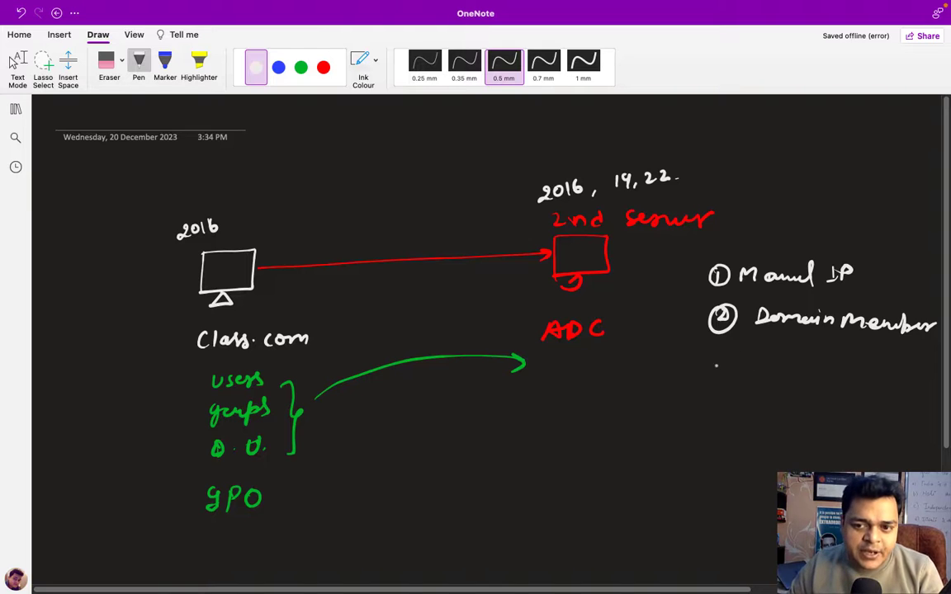
mouse_move(709, 361)
mouse_down()
mouse_move(715, 376)
mouse_move(720, 359)
mouse_move(756, 369)
mouse_move(746, 384)
mouse_move(772, 369)
mouse_move(813, 378)
mouse_up()
click(776, 378)
drag(816, 359, 817, 379)
mouse_move(822, 358)
mouse_down()
mouse_move(824, 378)
mouse_move(858, 363)
mouse_move(867, 380)
mouse_move(907, 373)
mouse_move(903, 380)
mouse_up()
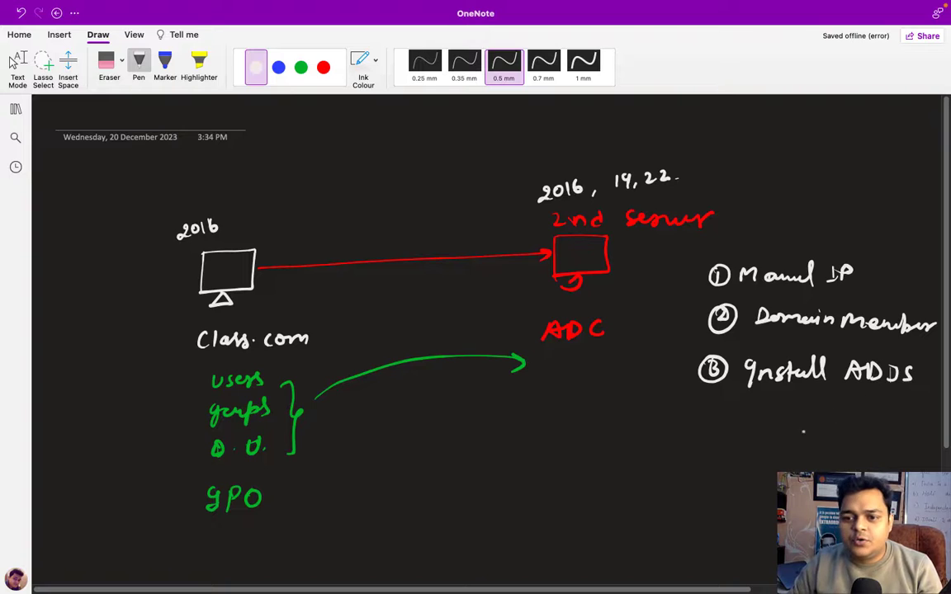
mouse_move(708, 402)
mouse_down()
mouse_move(714, 420)
mouse_move(713, 398)
mouse_move(751, 423)
mouse_move(859, 421)
mouse_up()
click(774, 417)
click(862, 416)
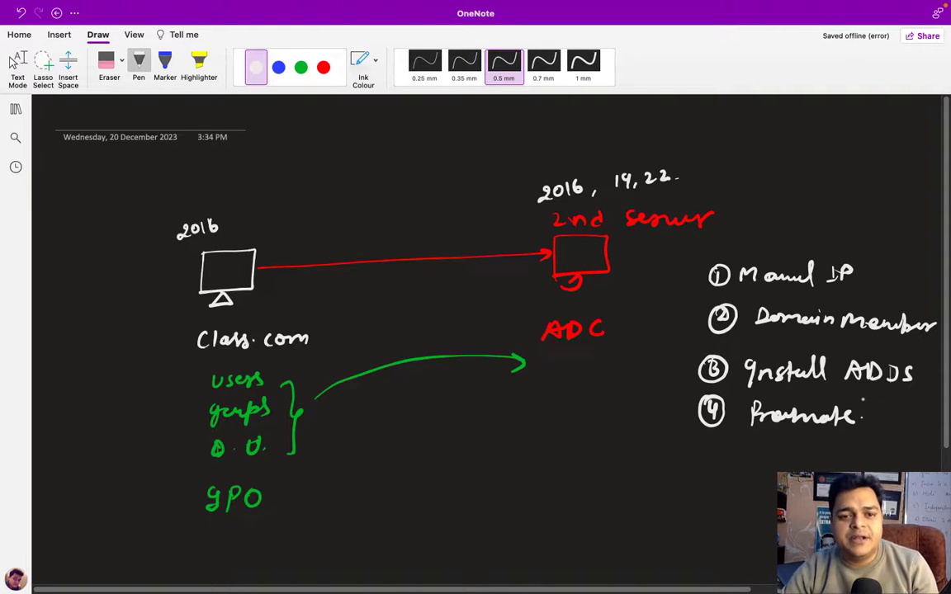
Enter and confirm the ADC Administrator password, then bring up the Administrator sign-in prompt.
key(ctrl+Left)
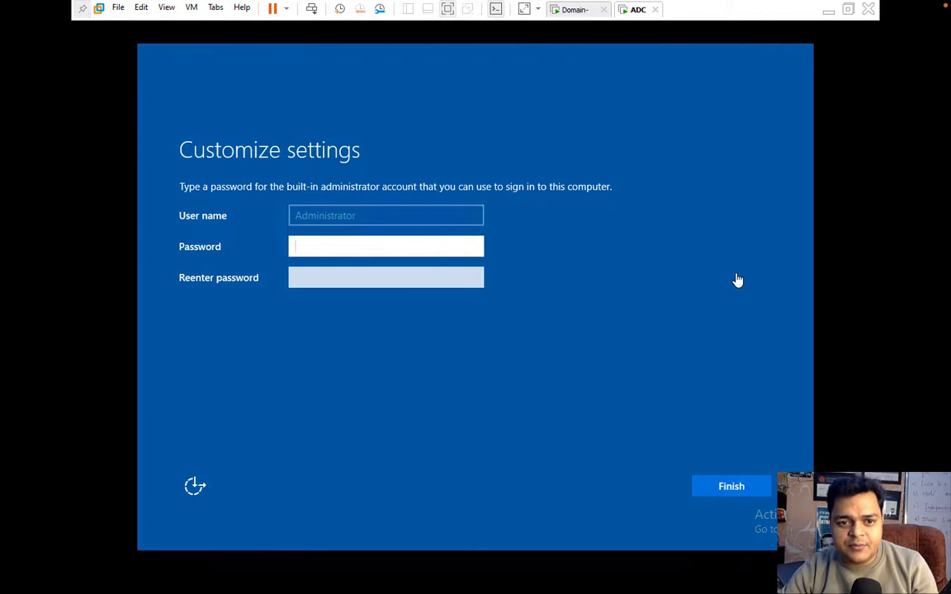
click(332, 240)
text(******)
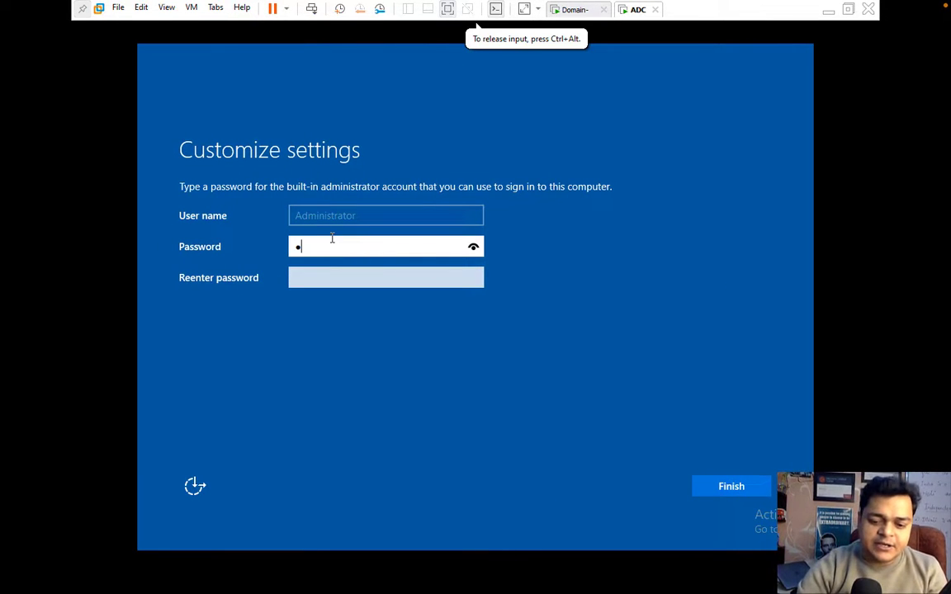
text(***)
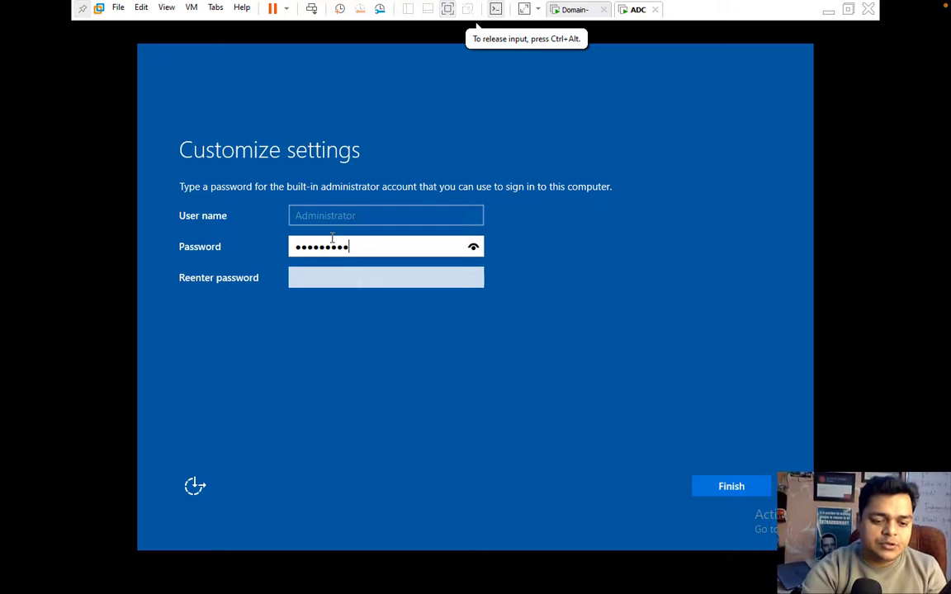
key(Tab)
text(*******)
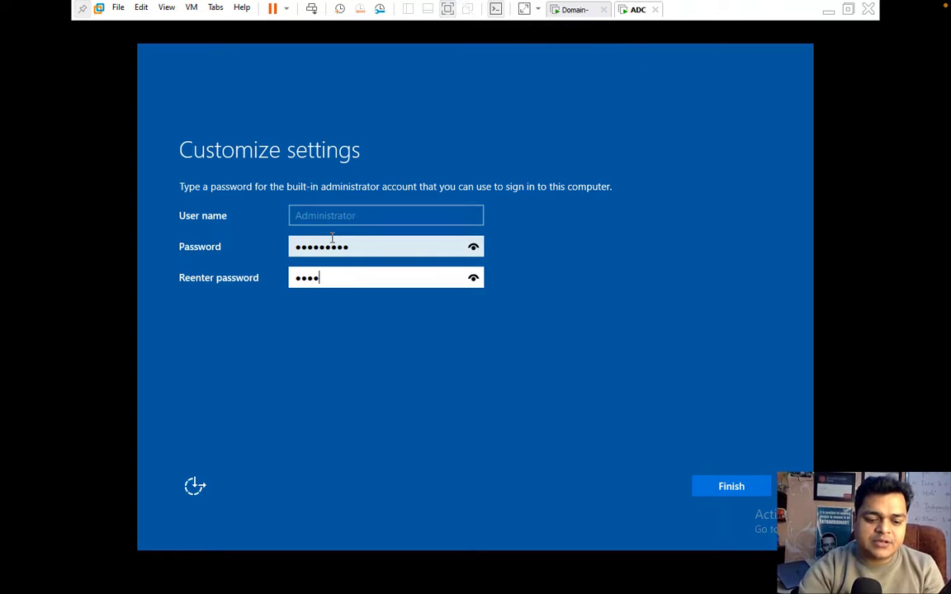
text(**)
key(Return)
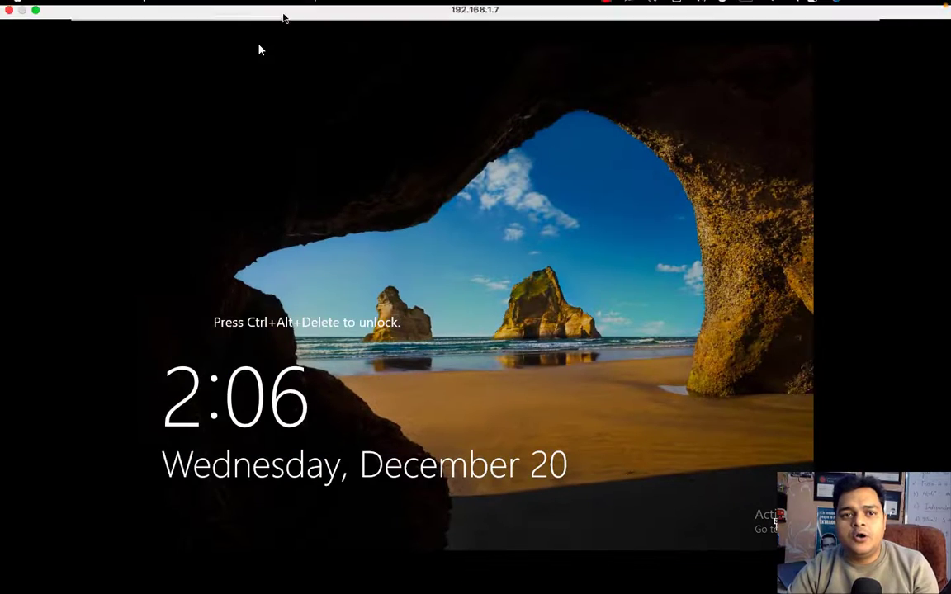
click(312, 10)
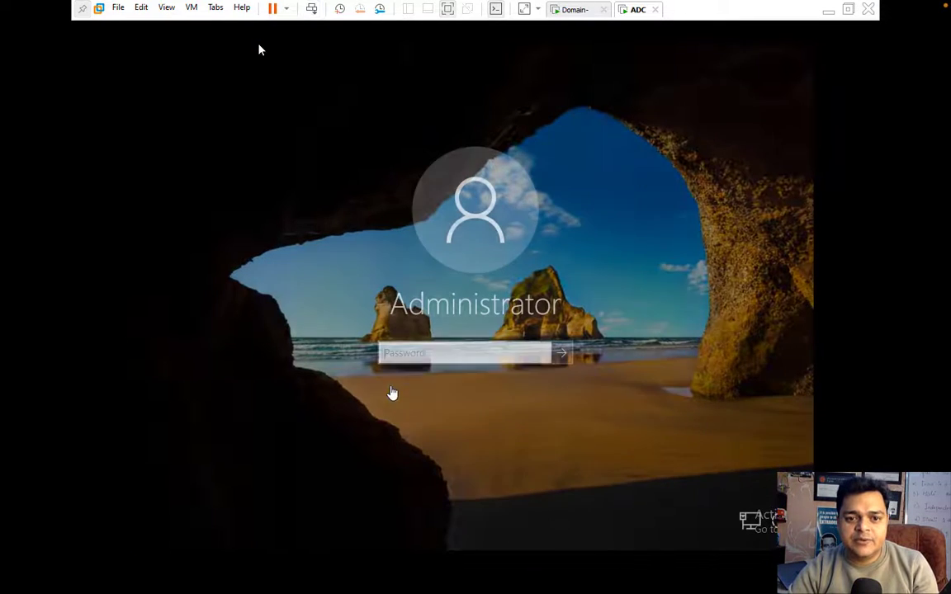
click(436, 347)
Sign in to ADC as Administrator with the account password.
text(****)
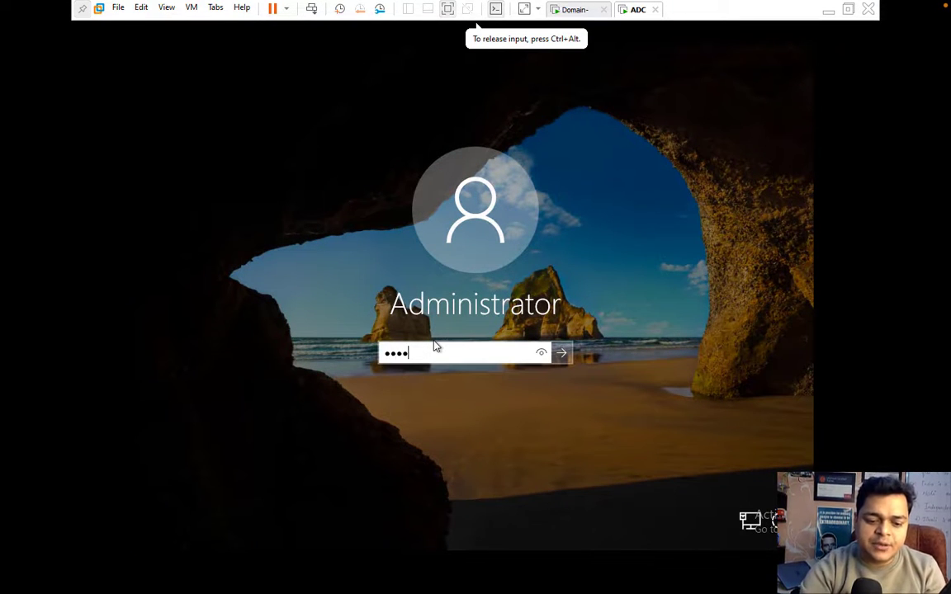
text(*****)
key(Return)
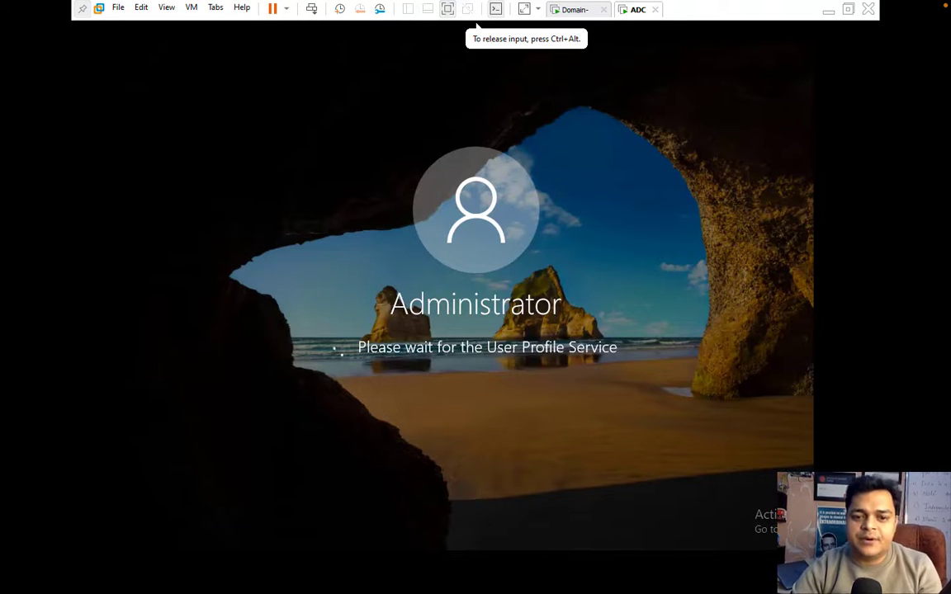
key(ctrl+alt)
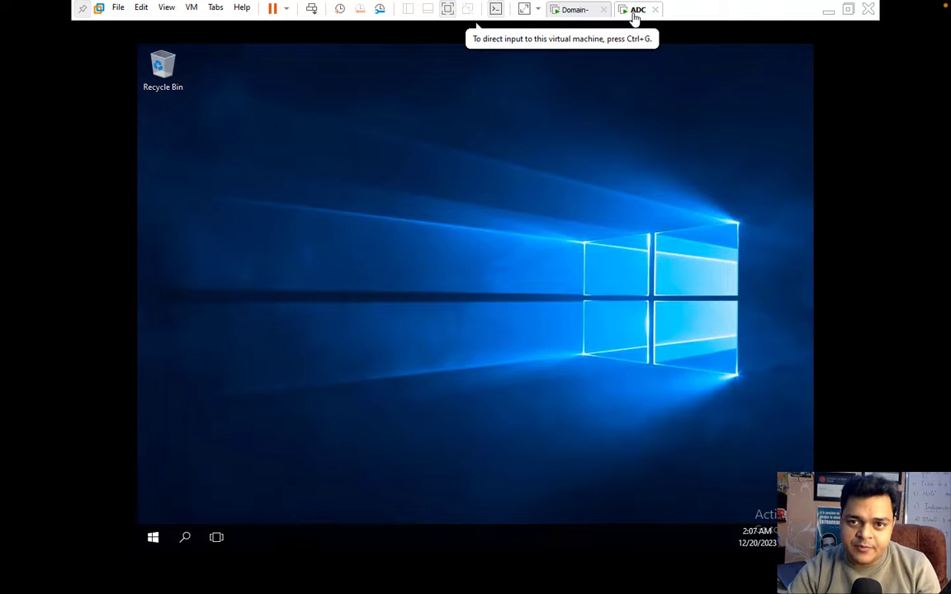
Mount the VMware Tools disc and run its installer from DVD Drive (D:).
right_click(636, 17)
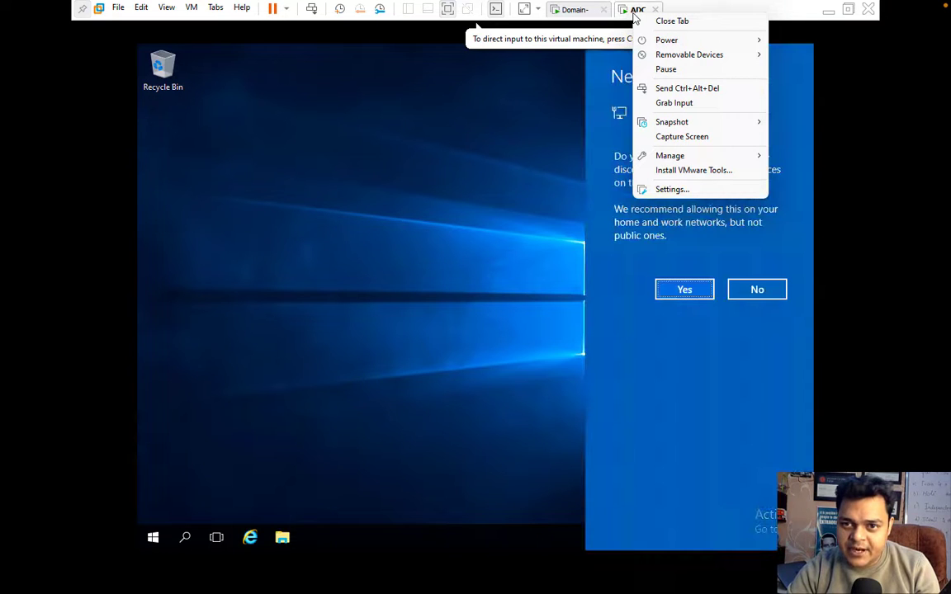
click(679, 171)
click(698, 290)
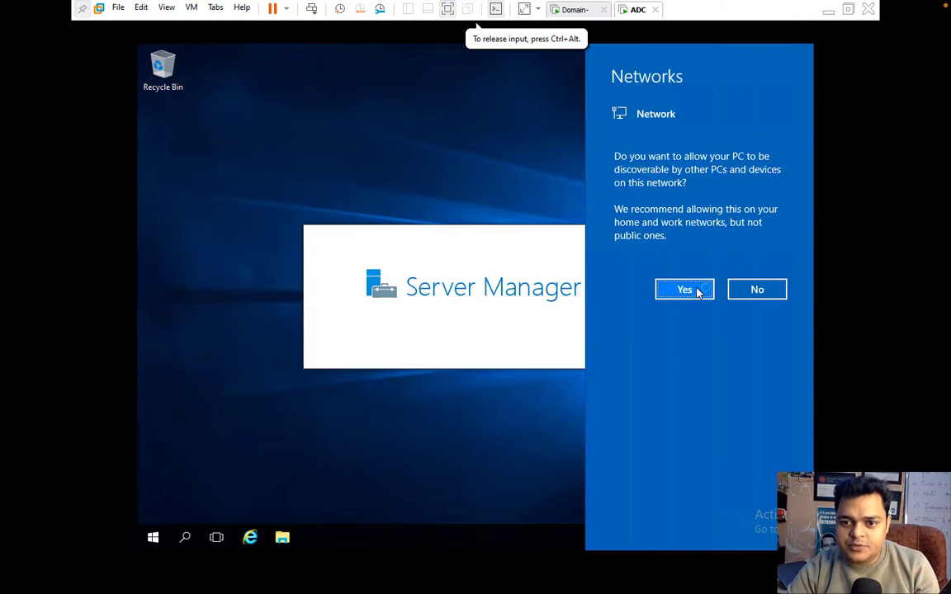
click(283, 539)
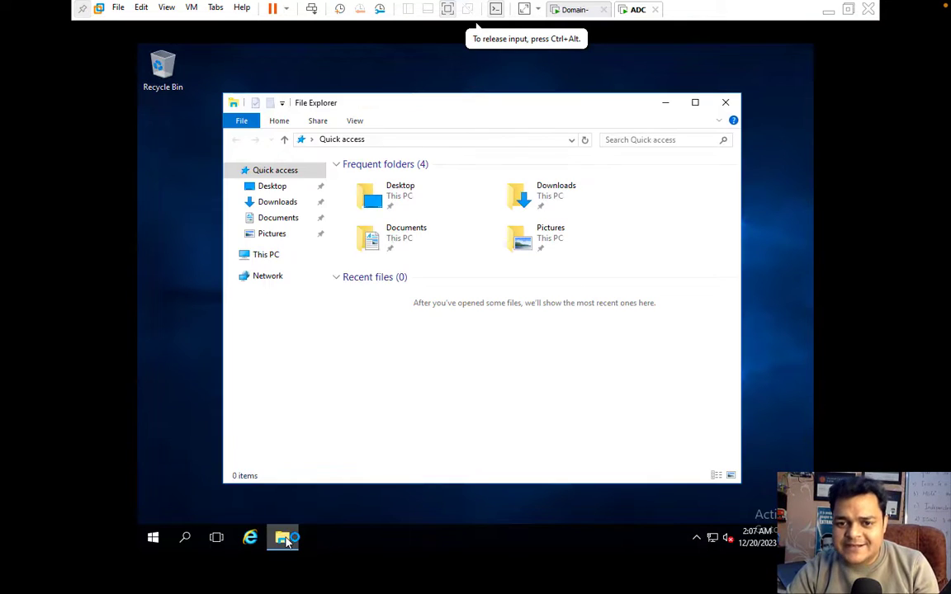
click(259, 255)
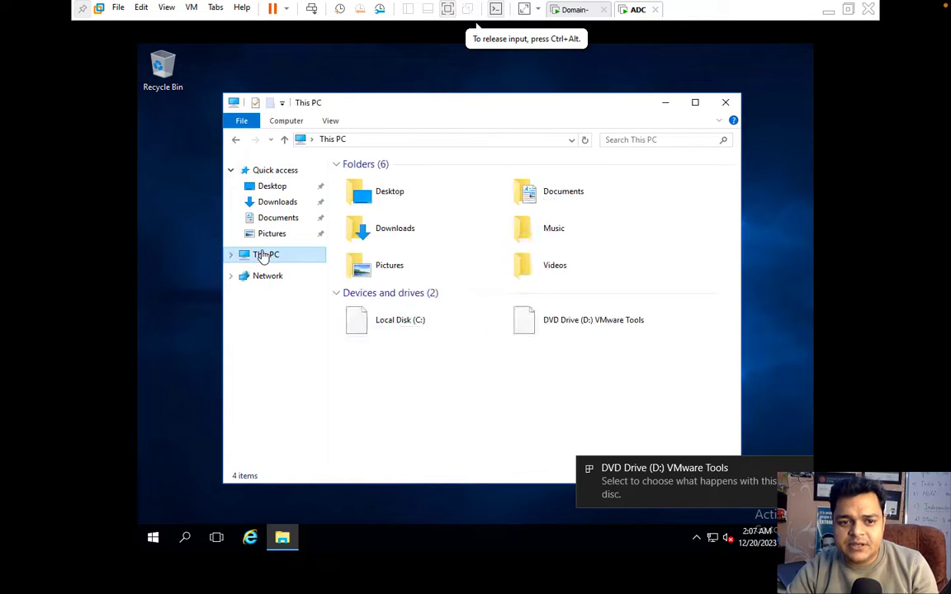
click(569, 329)
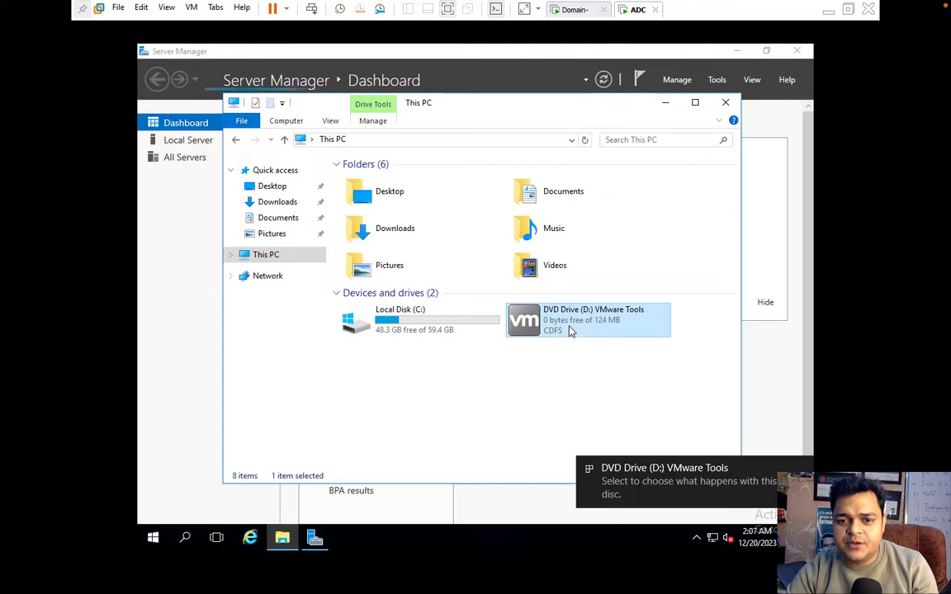
right_click(569, 329)
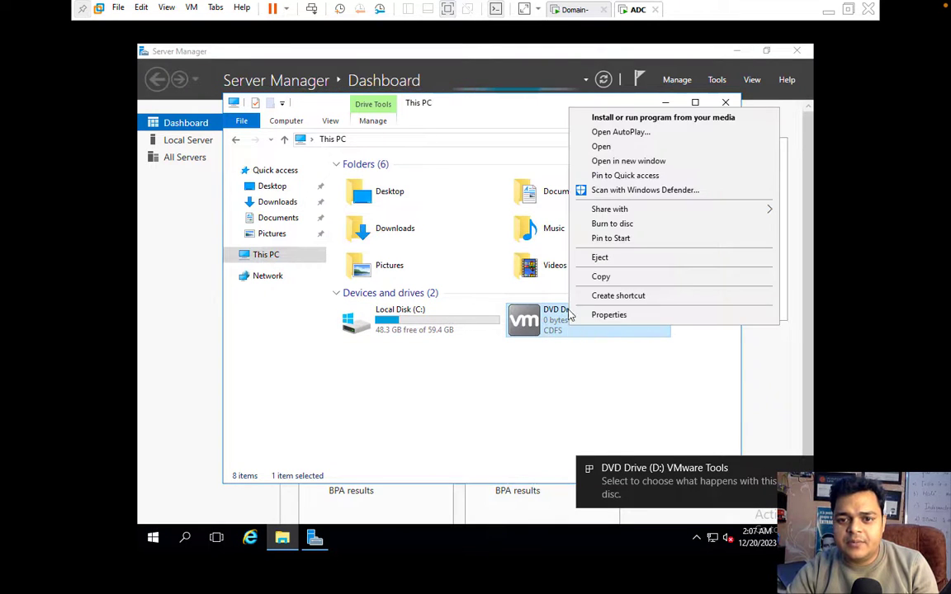
click(627, 117)
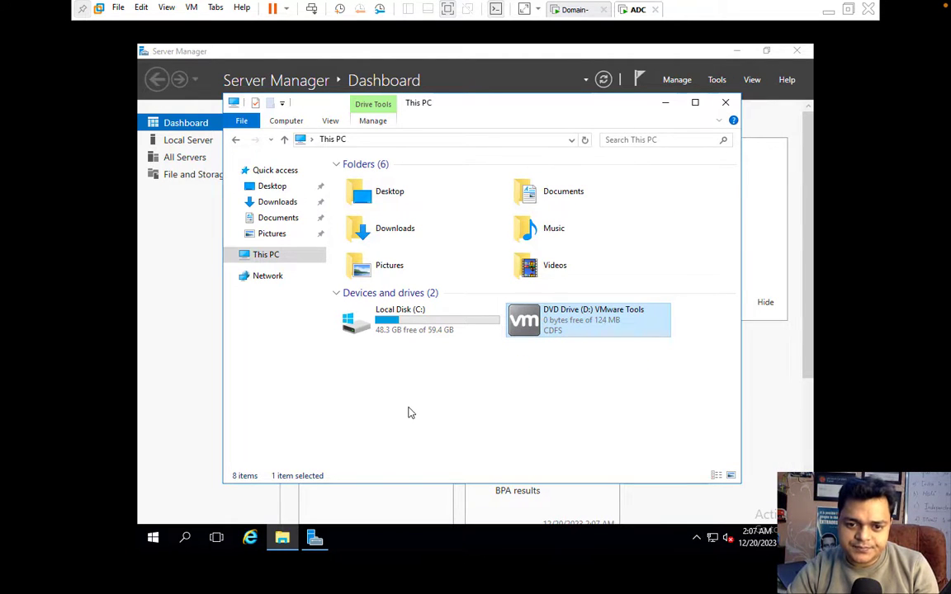
Install VMware Tools with the default setup type, then minimize Server Manager.
click(665, 104)
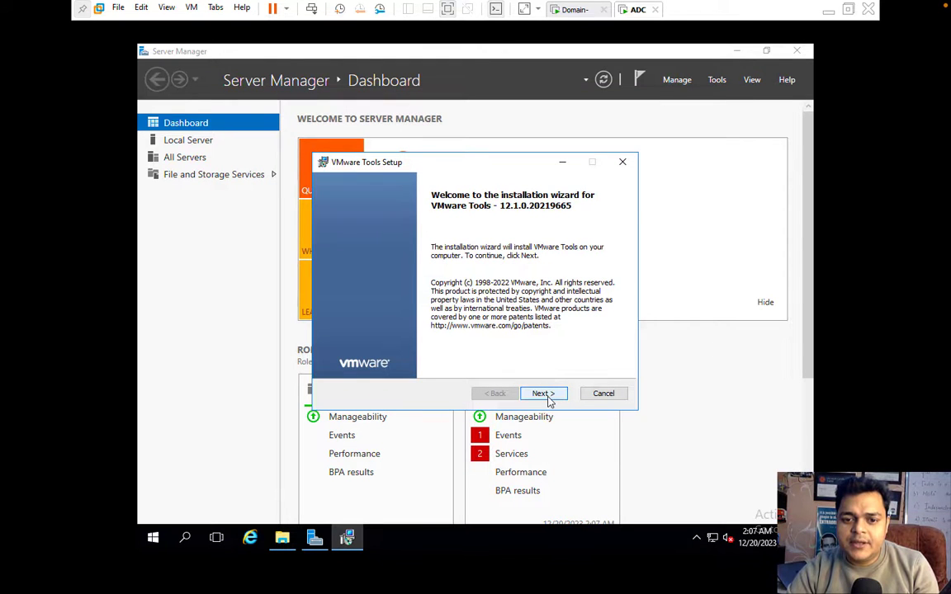
click(543, 393)
click(543, 394)
click(547, 394)
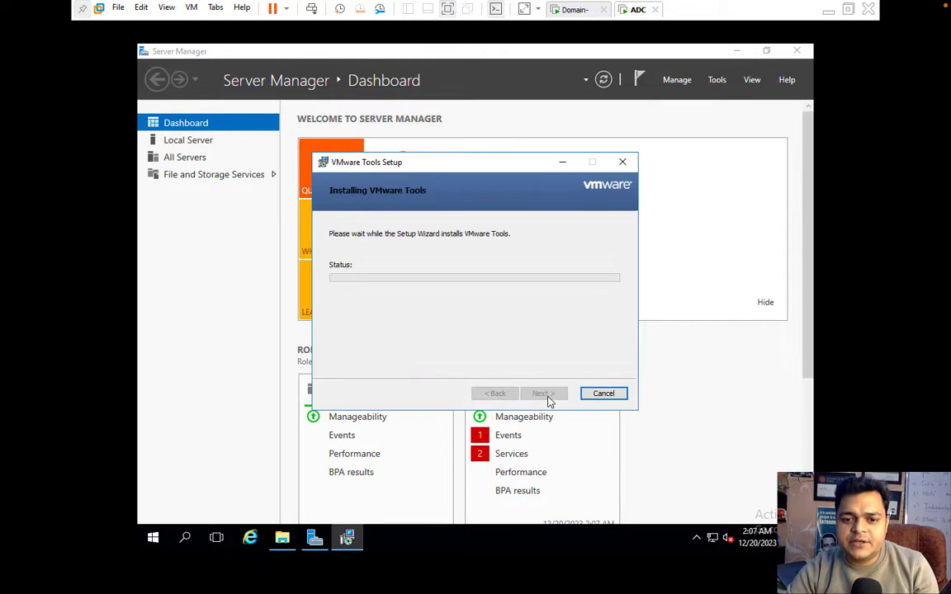
click(736, 52)
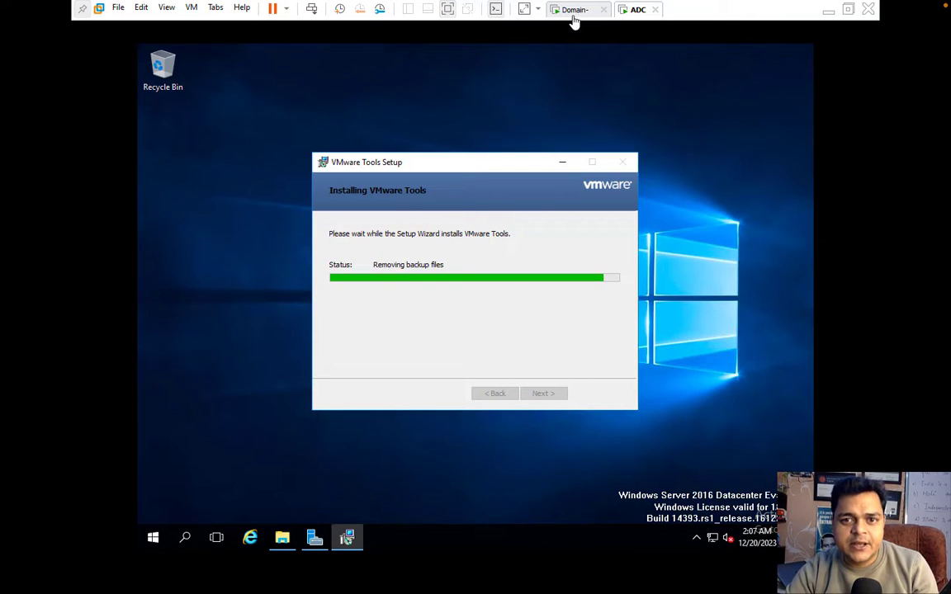
On the Domain VM, open Get updates from Server Manager and dismiss Shutdown Event Tracker.
click(575, 13)
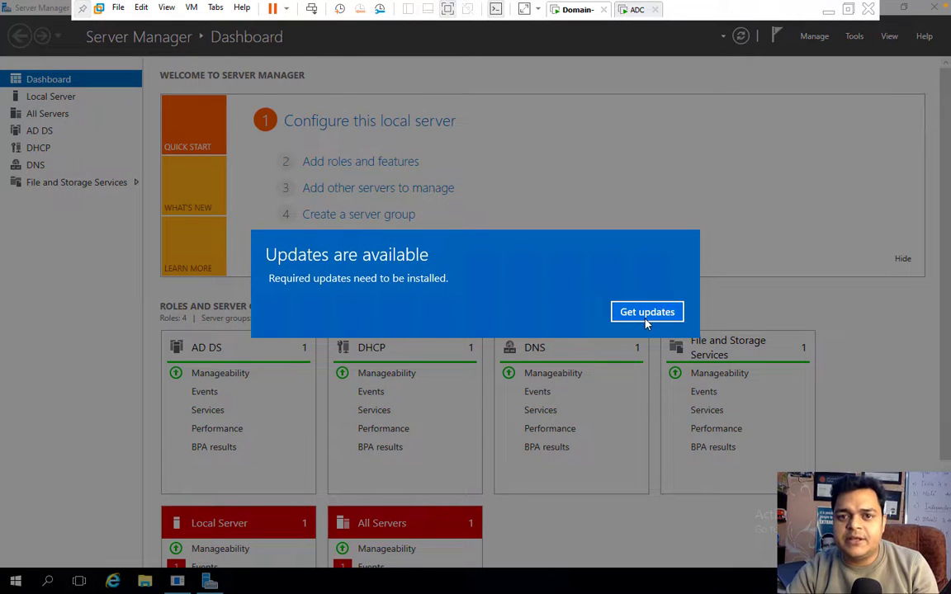
click(644, 312)
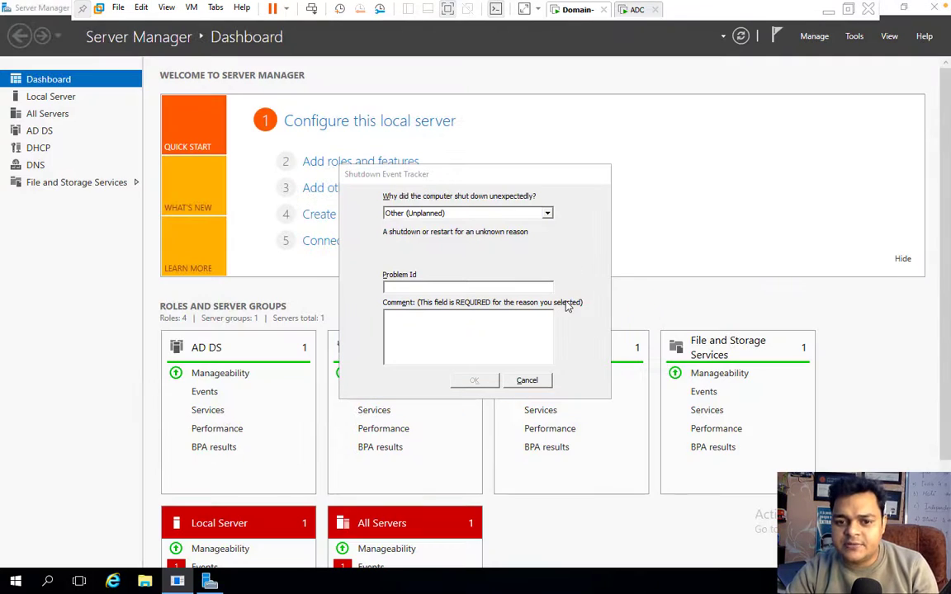
click(530, 380)
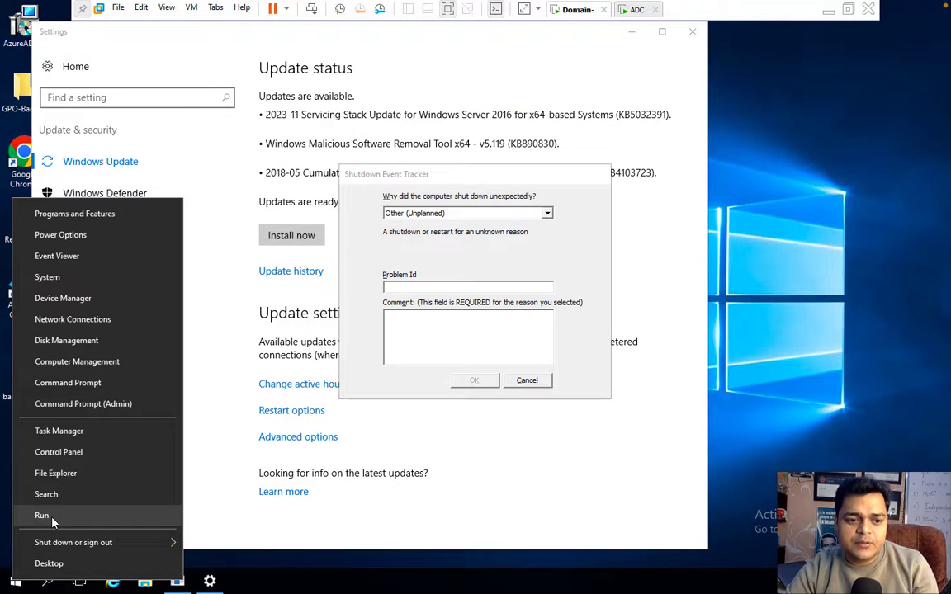
Check Ethernet0's IPv4 address and DNS settings via ncpa.cpl, keeping them unchanged.
click(42, 515)
key(Return)
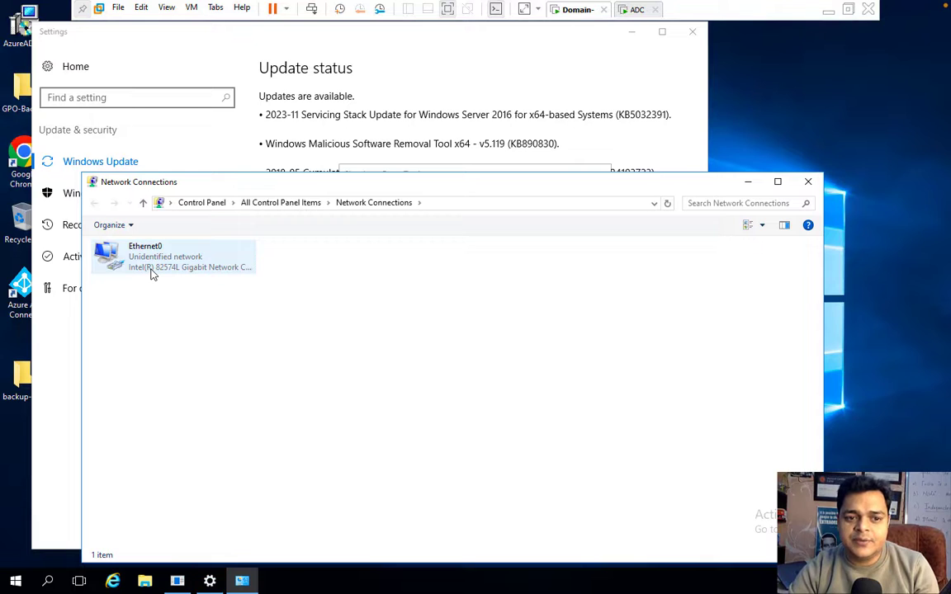
right_click(151, 273)
click(199, 397)
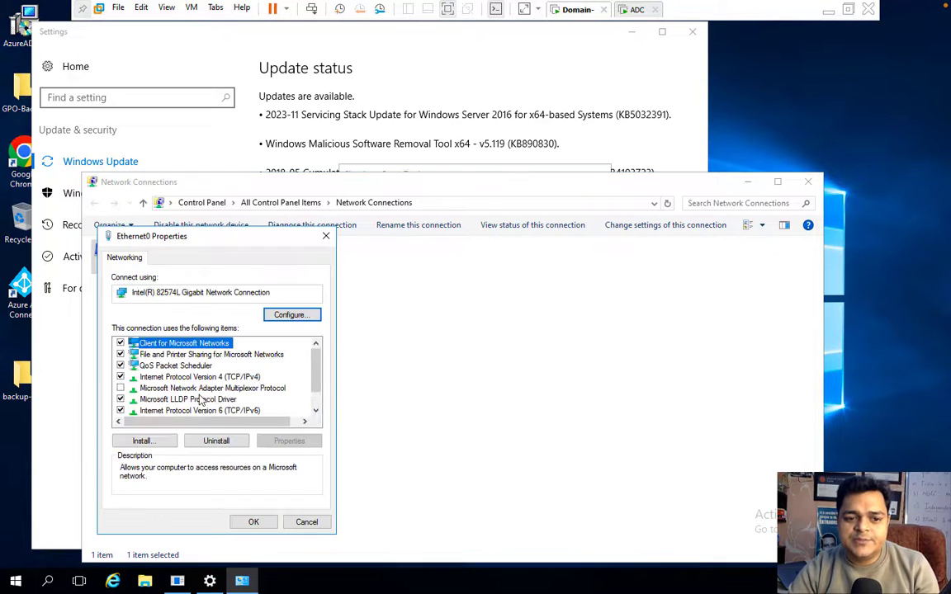
double_click(244, 380)
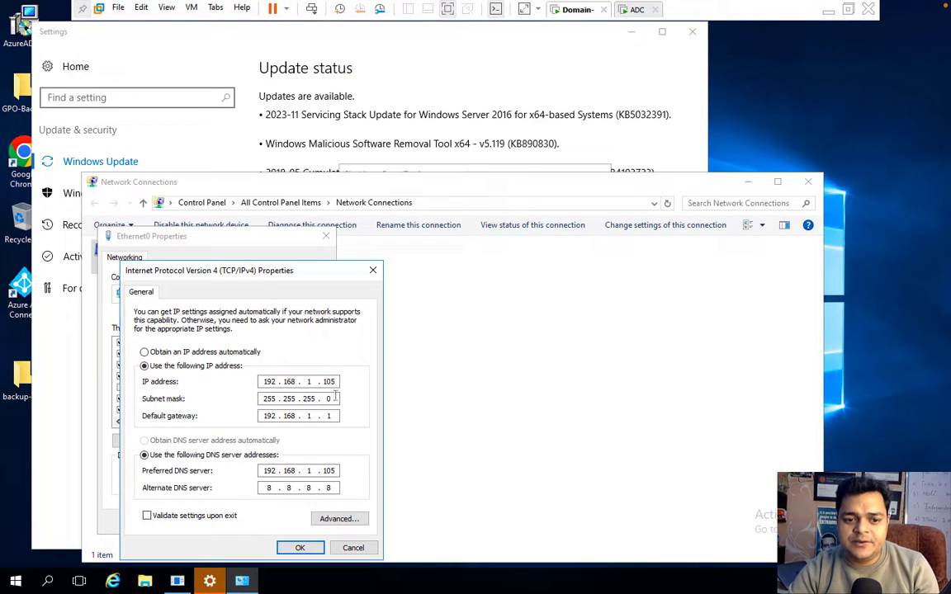
click(301, 549)
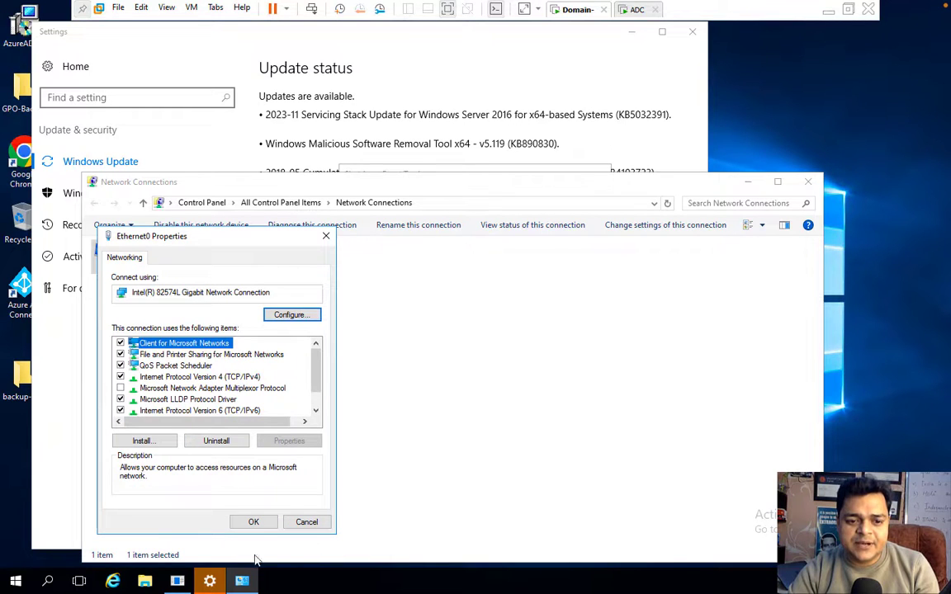
click(253, 521)
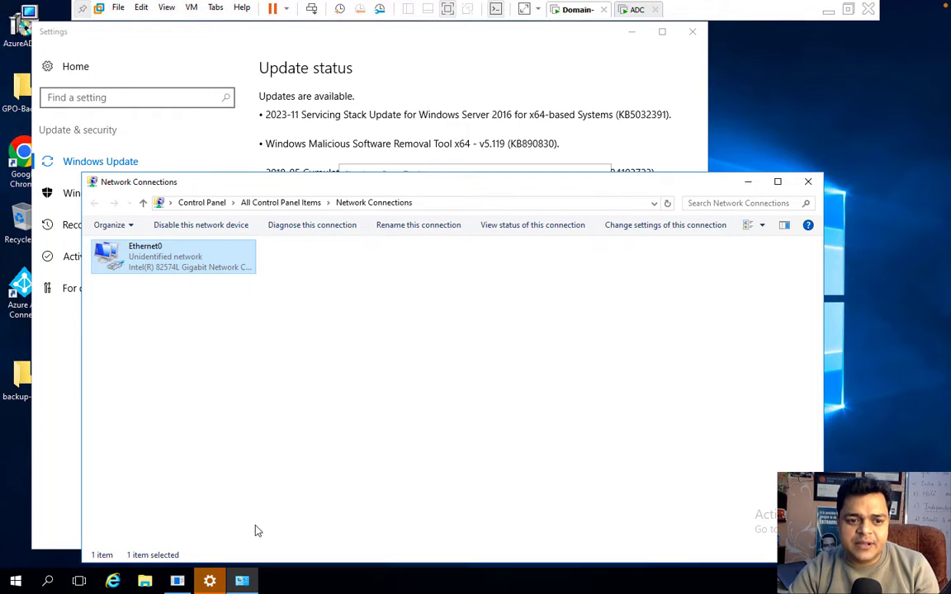
Disable and re-enable Ethernet0, then close Network Connections and Windows Update settings.
right_click(170, 257)
click(208, 259)
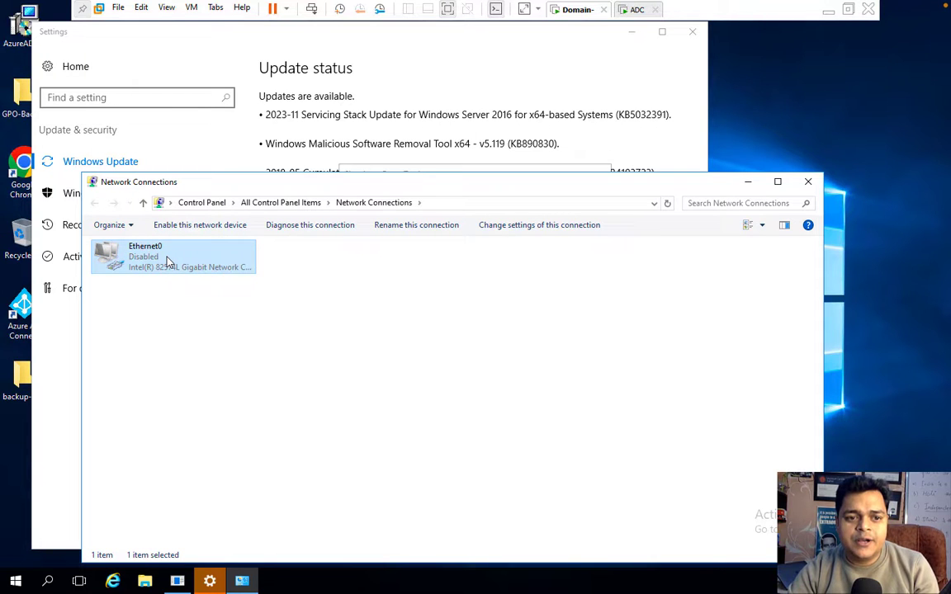
right_click(168, 262)
click(197, 266)
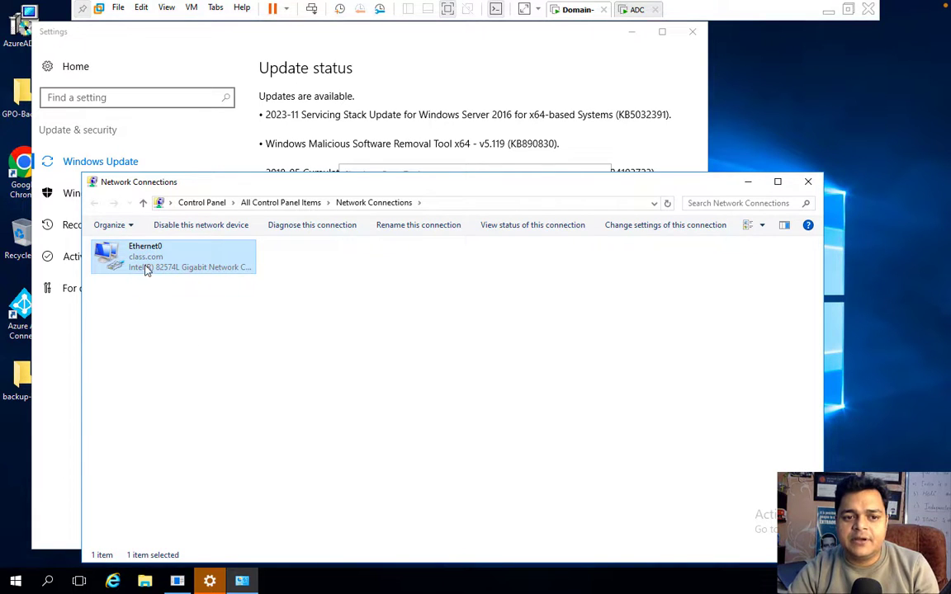
click(807, 182)
click(692, 33)
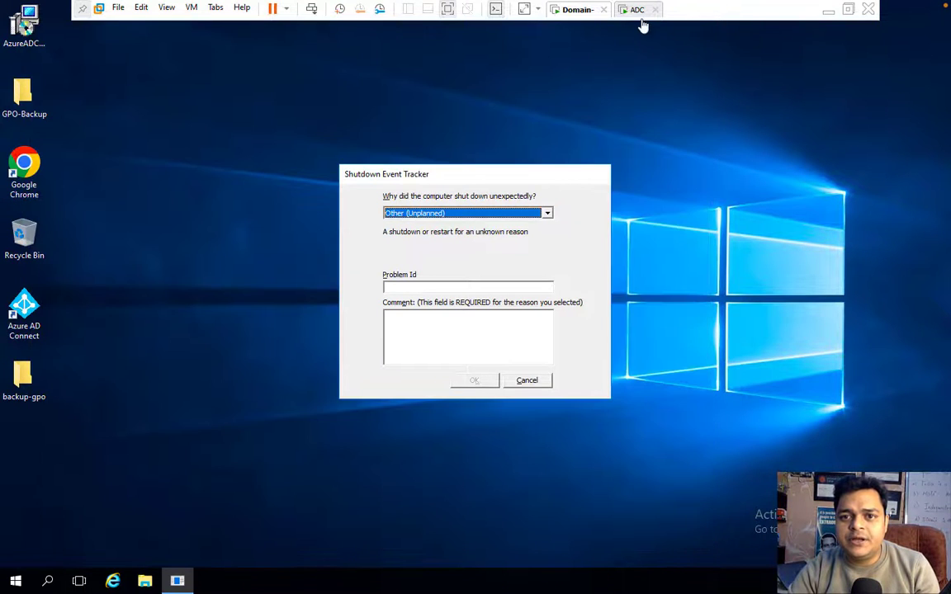
Complete VMware Tools setup on ADC, restart it, and dismiss the Domain VM's Shutdown Event Tracker.
click(639, 12)
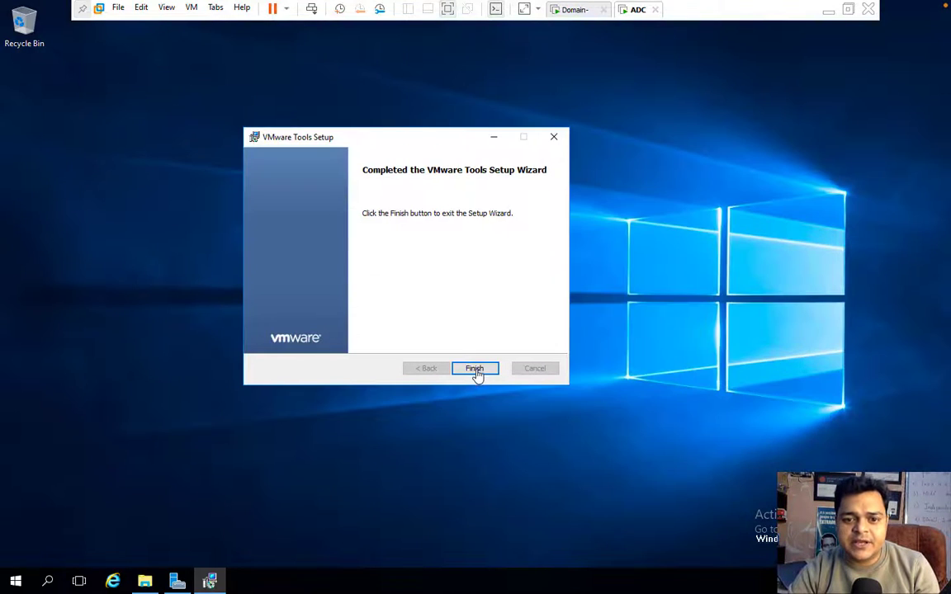
click(476, 369)
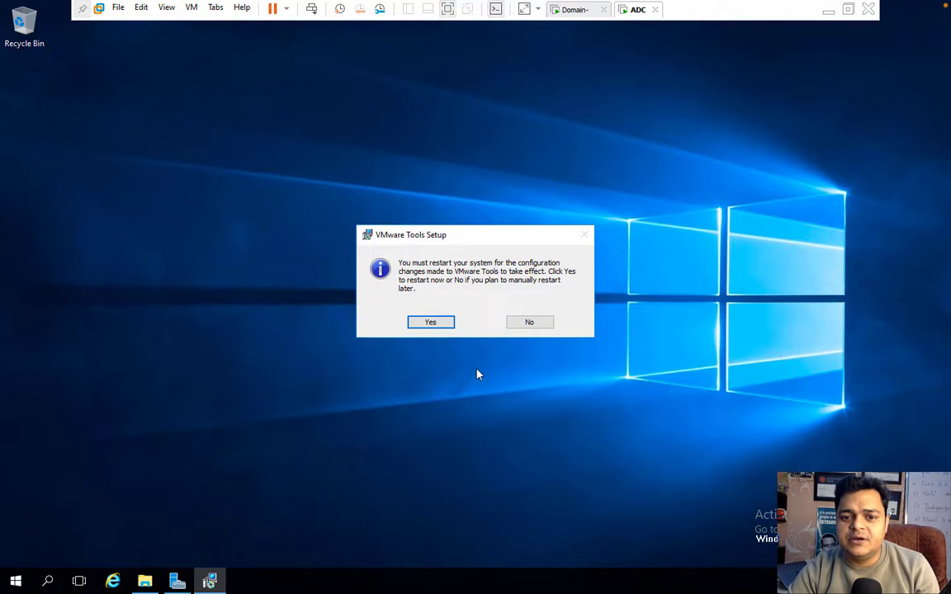
click(439, 326)
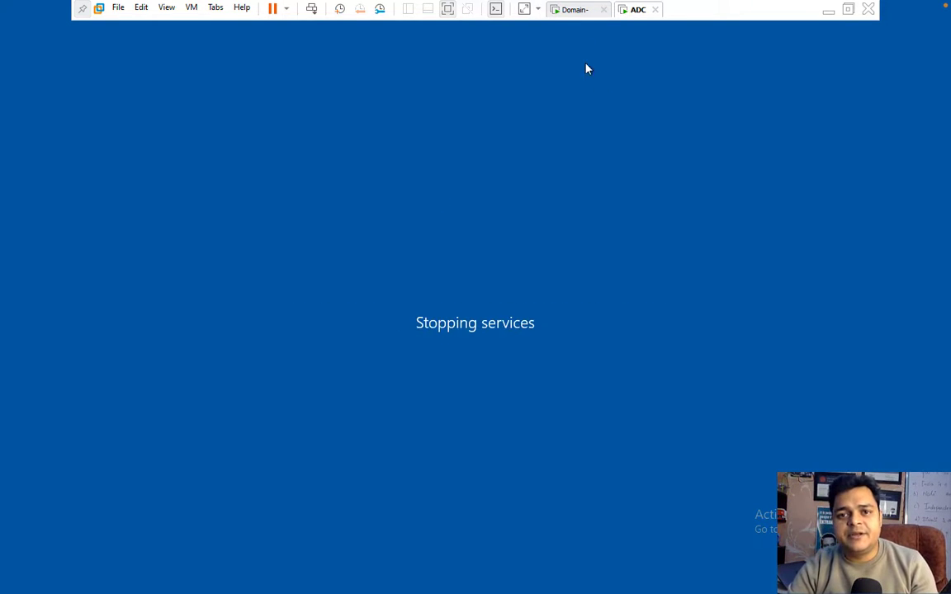
click(576, 9)
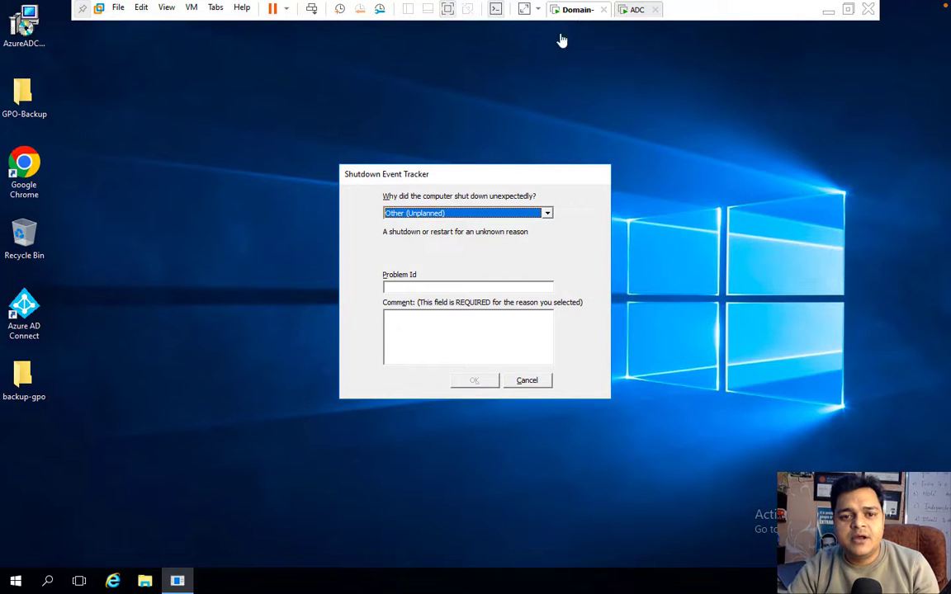
click(526, 382)
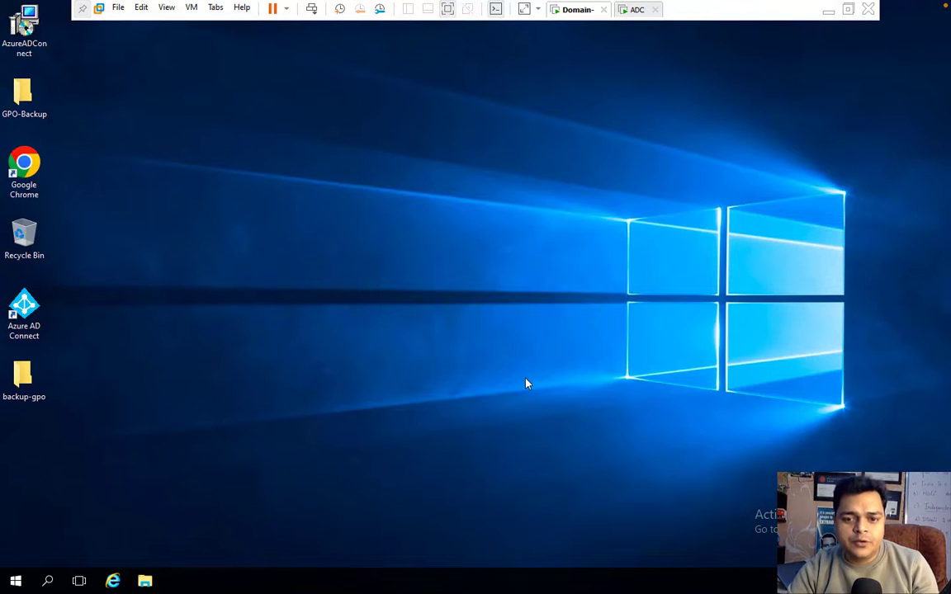
right_click(17, 584)
click(47, 520)
text(d)
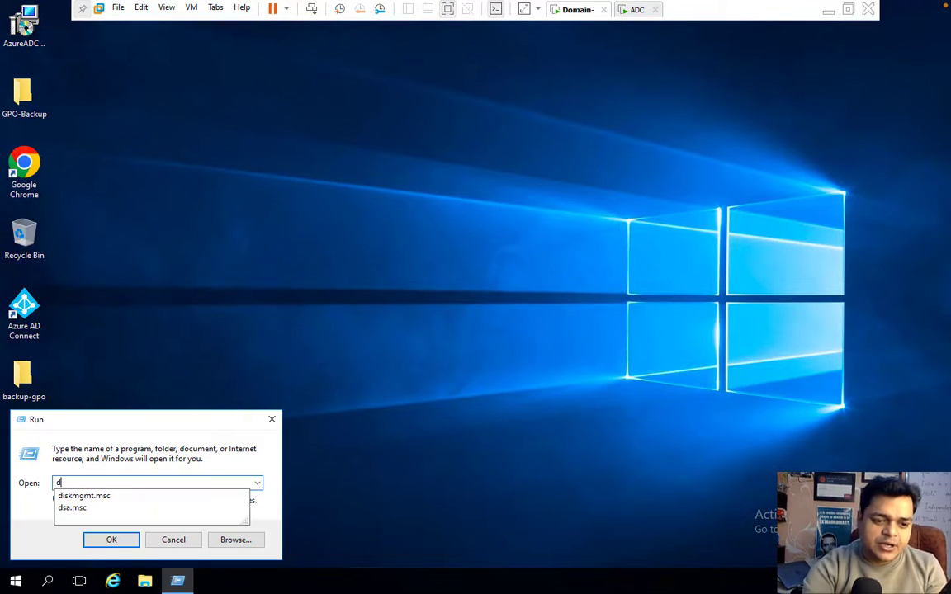
text(sa)
key(Down)
key(Return)
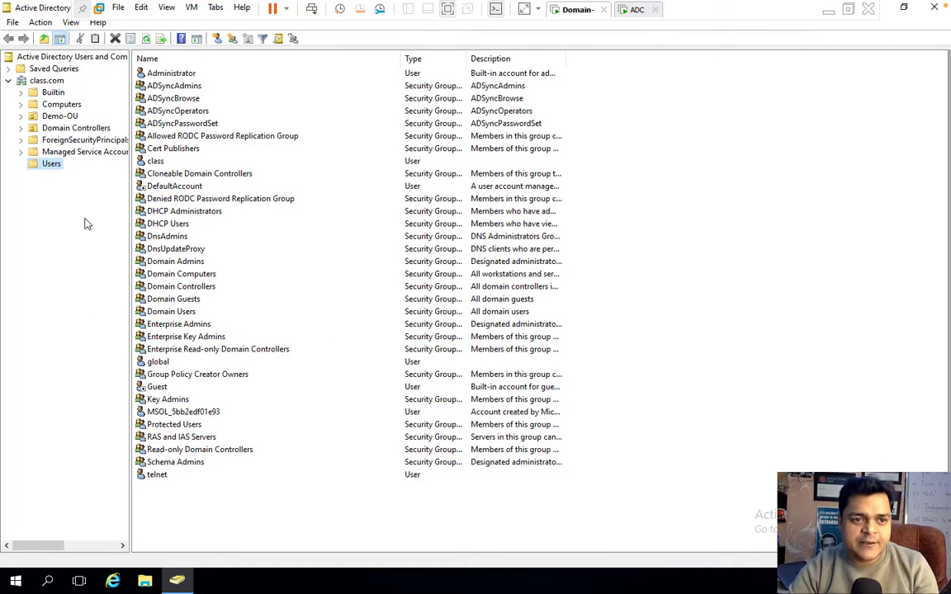
click(159, 478)
click(157, 361)
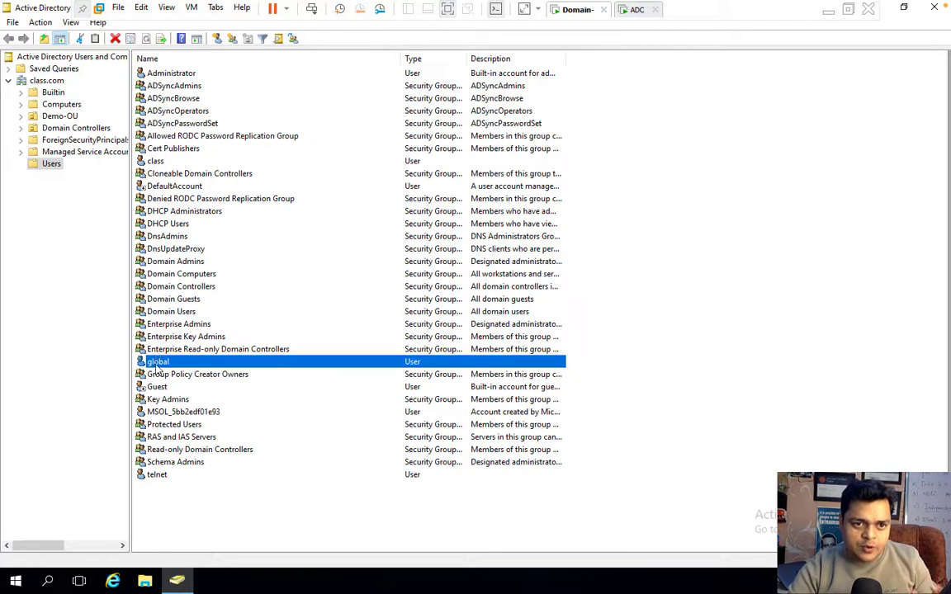
click(142, 160)
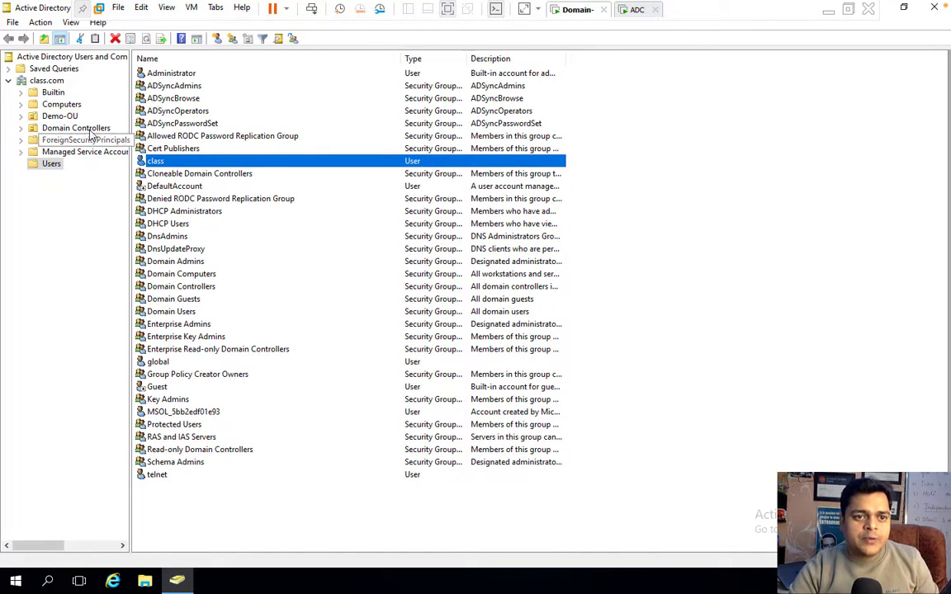
click(59, 116)
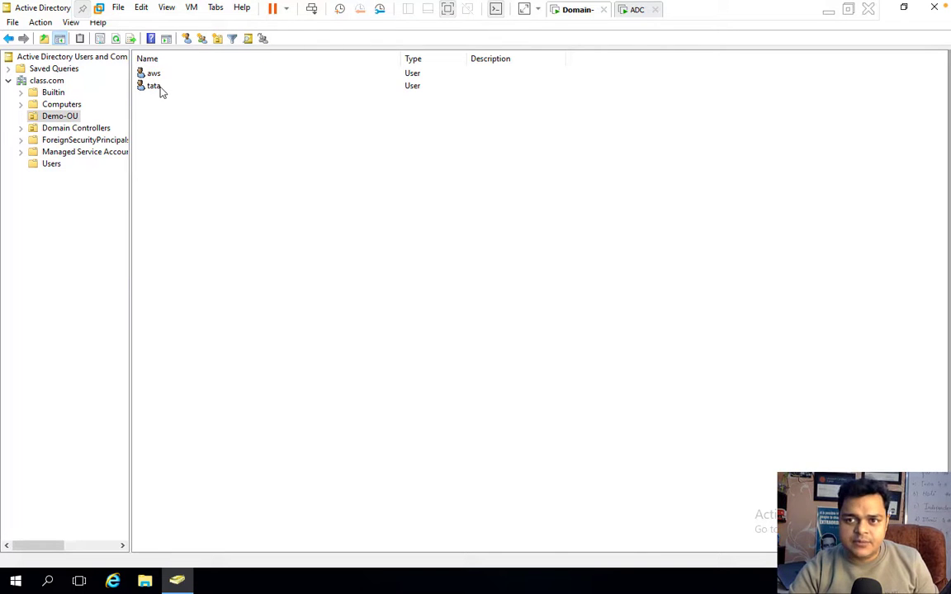
click(936, 9)
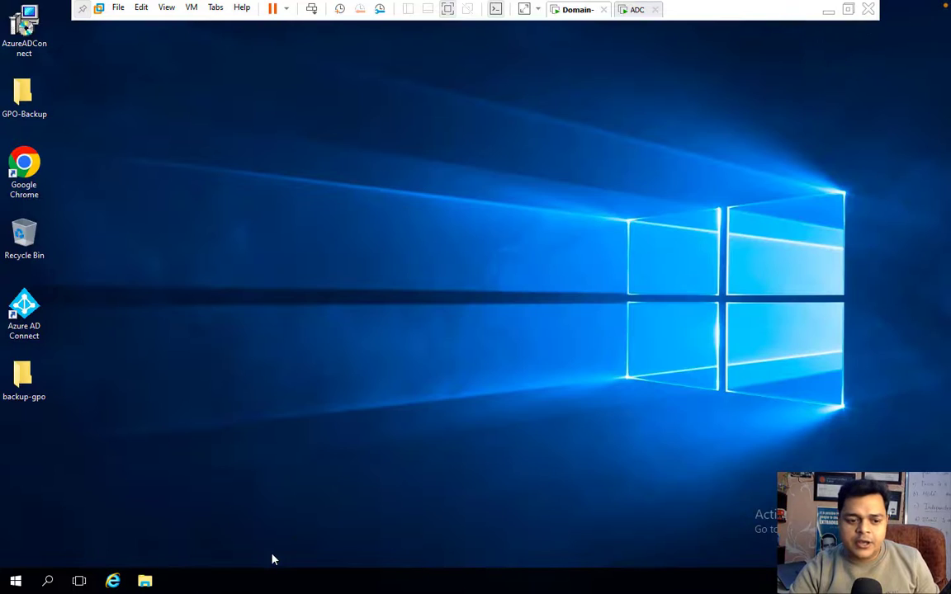
On the Domain VM, open Group Policy Management and view the hide-bin and blockcontrolpanner policy links.
click(15, 581)
click(242, 240)
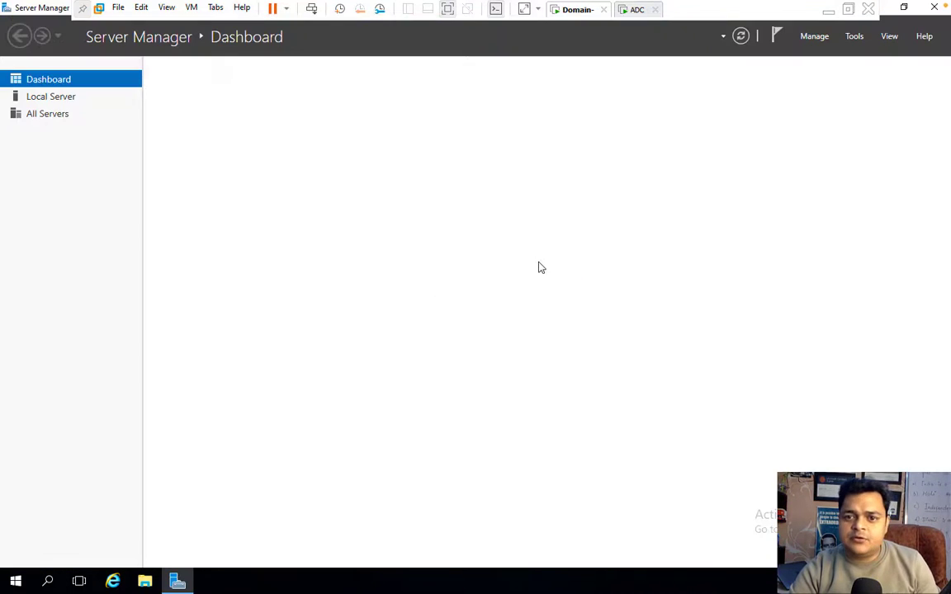
click(854, 36)
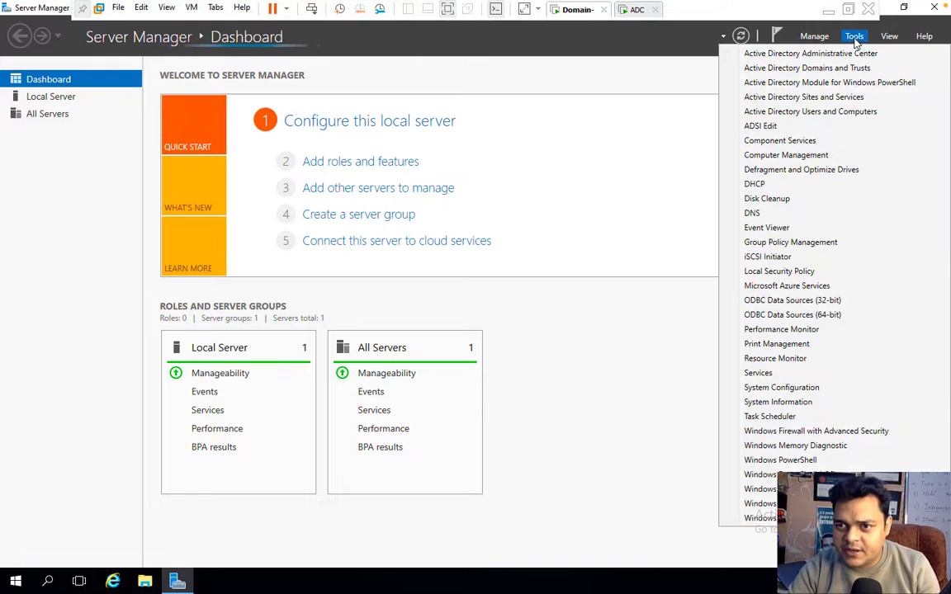
click(792, 243)
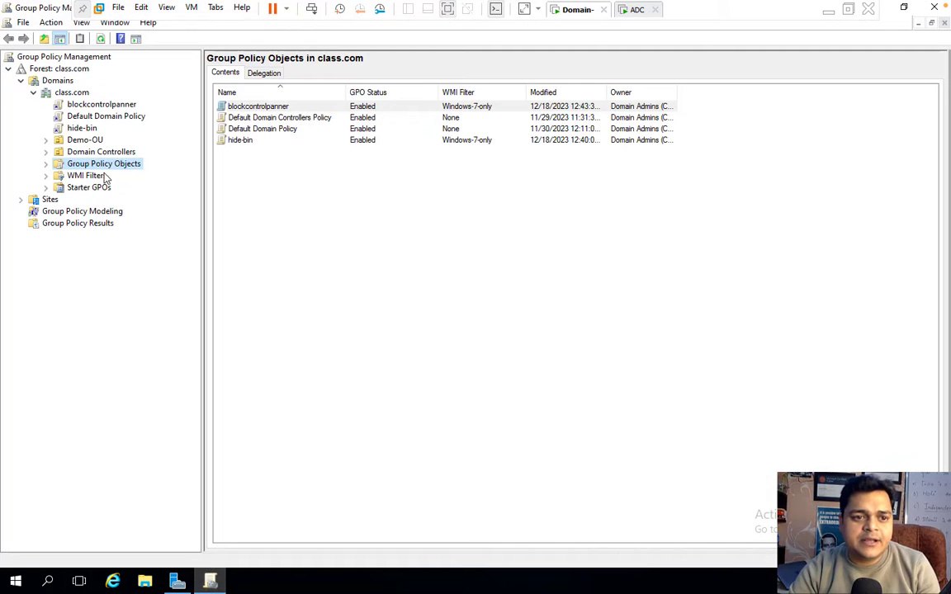
click(86, 128)
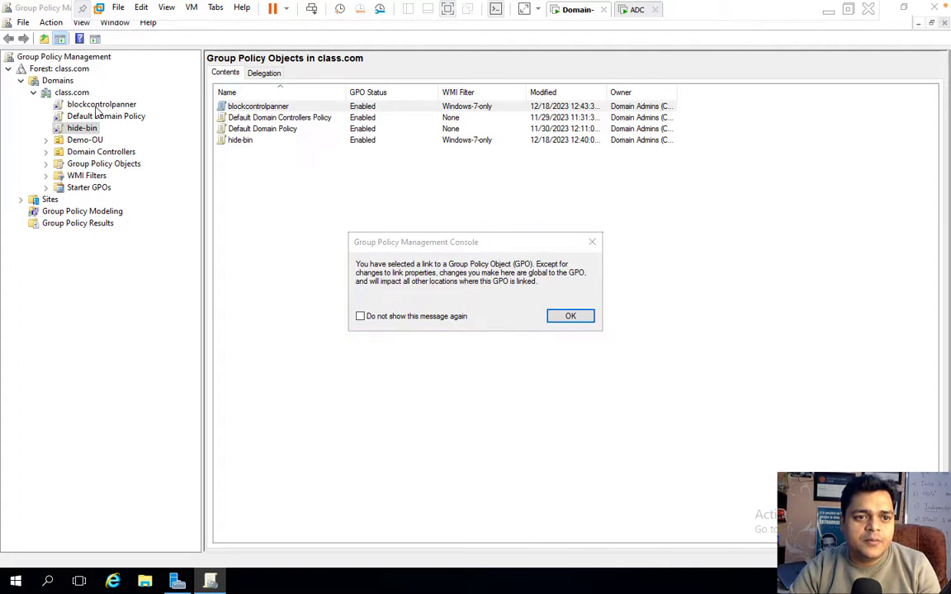
click(568, 316)
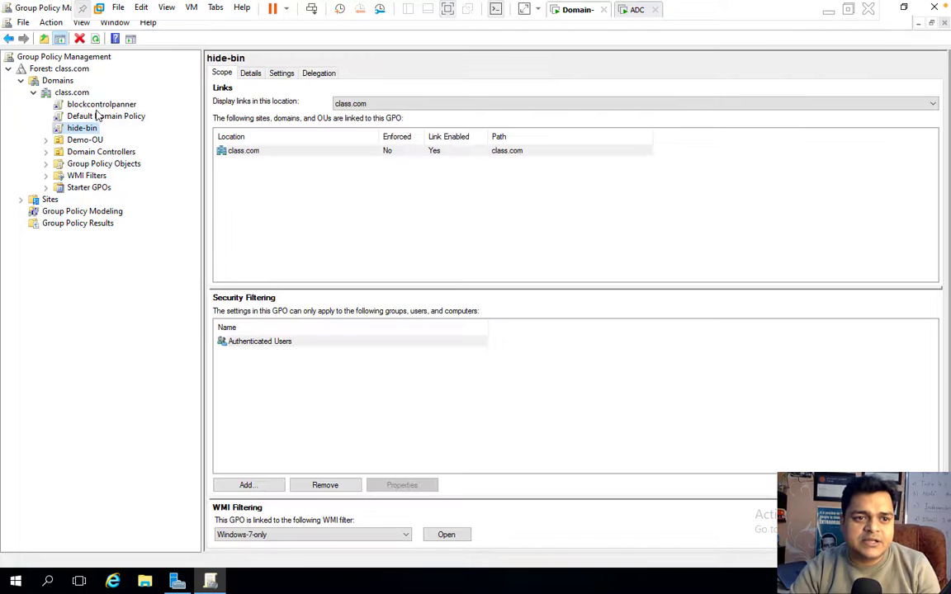
click(97, 106)
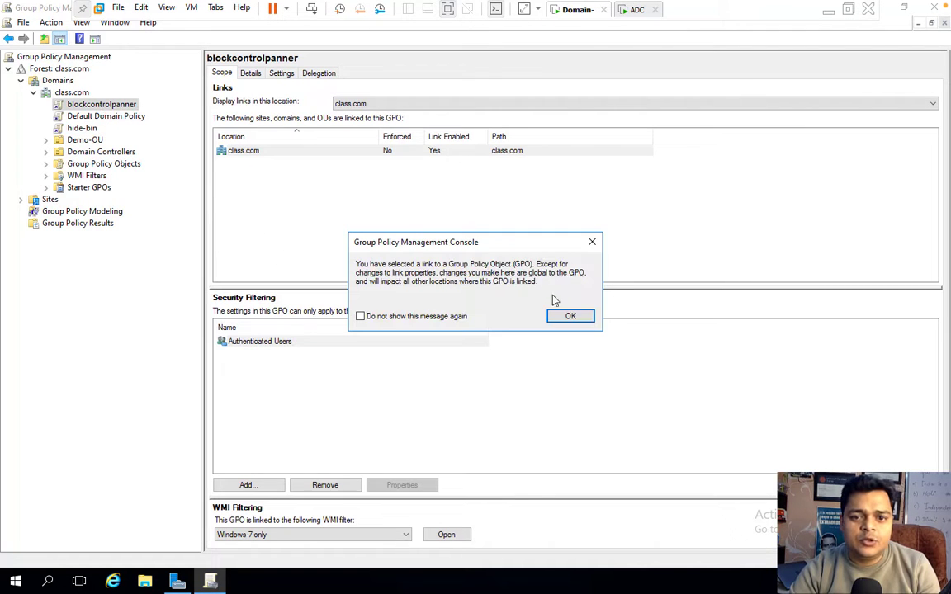
click(566, 317)
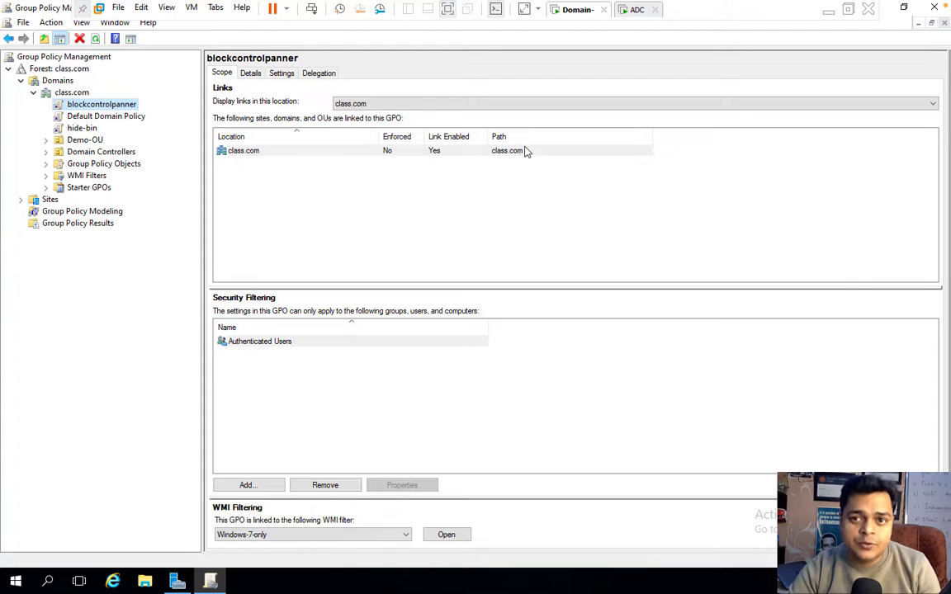
On the ADC VM, sign in as Administrator with the account password.
click(632, 9)
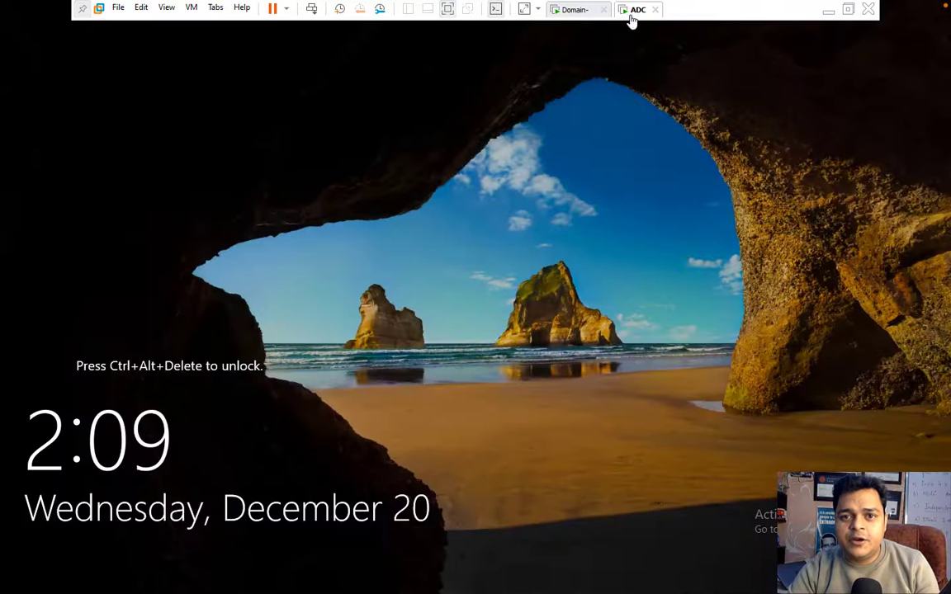
click(312, 9)
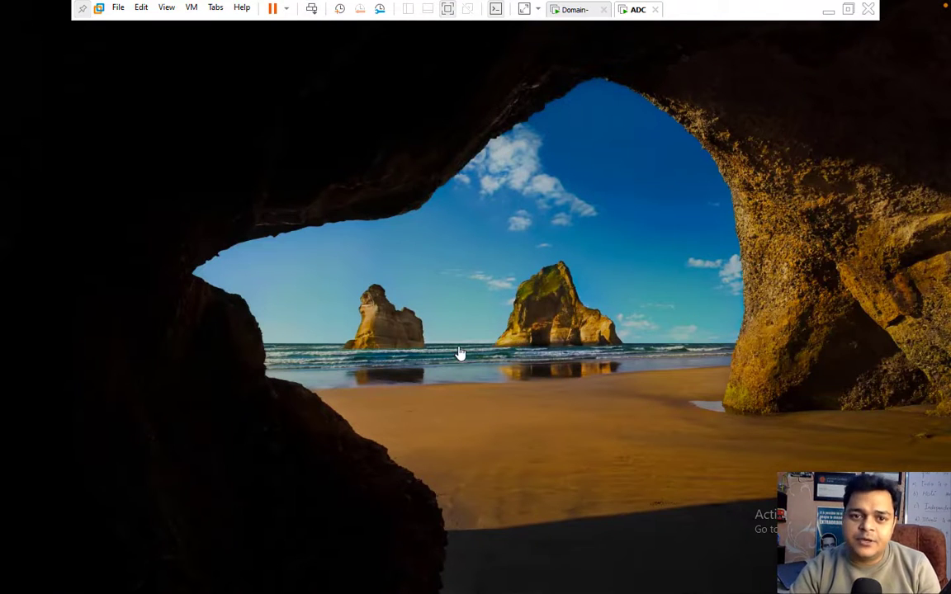
click(412, 353)
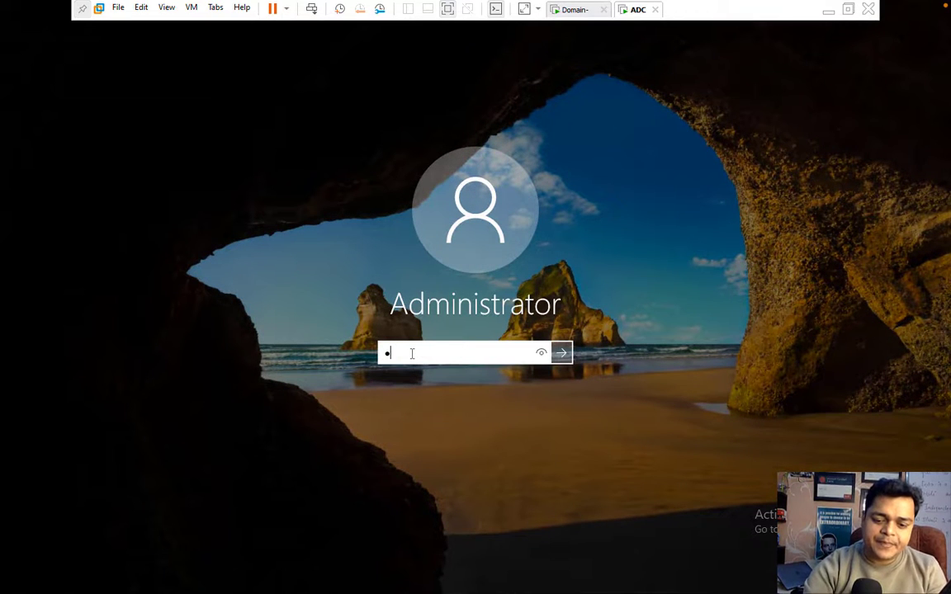
text(*****)
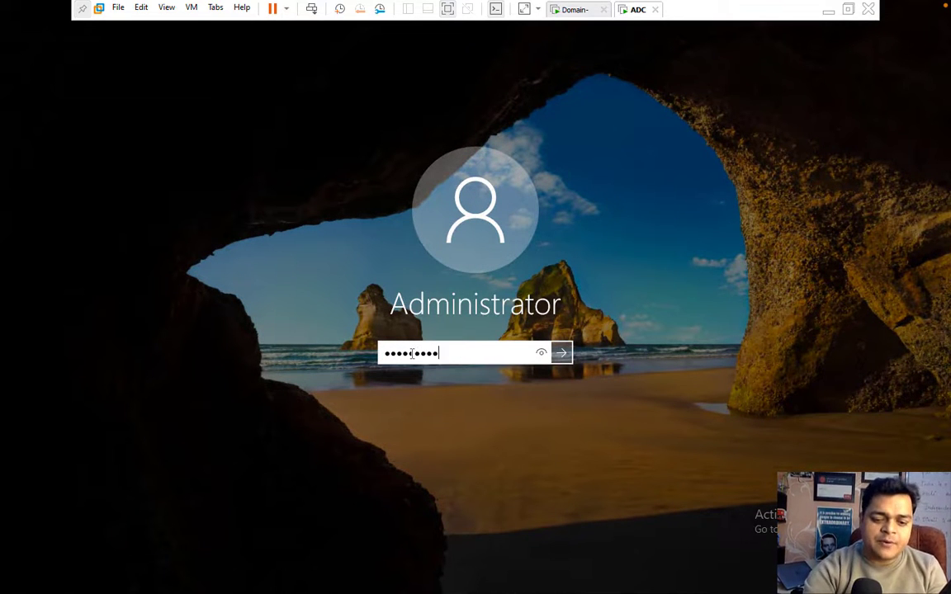
text(****)
key(Return)
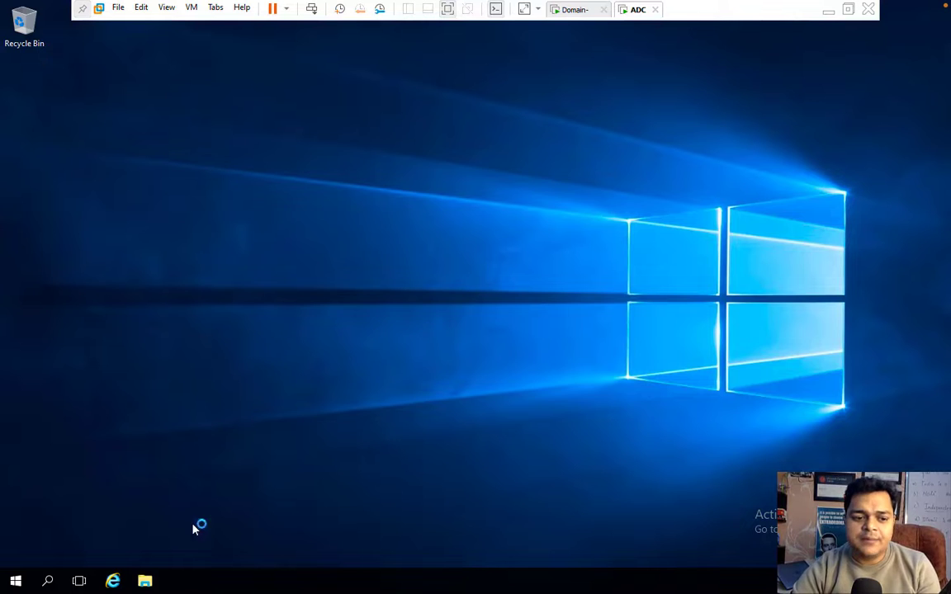
Run ncpa.cpl and open the IPv4 properties of the Ethernet0 connection.
right_click(15, 581)
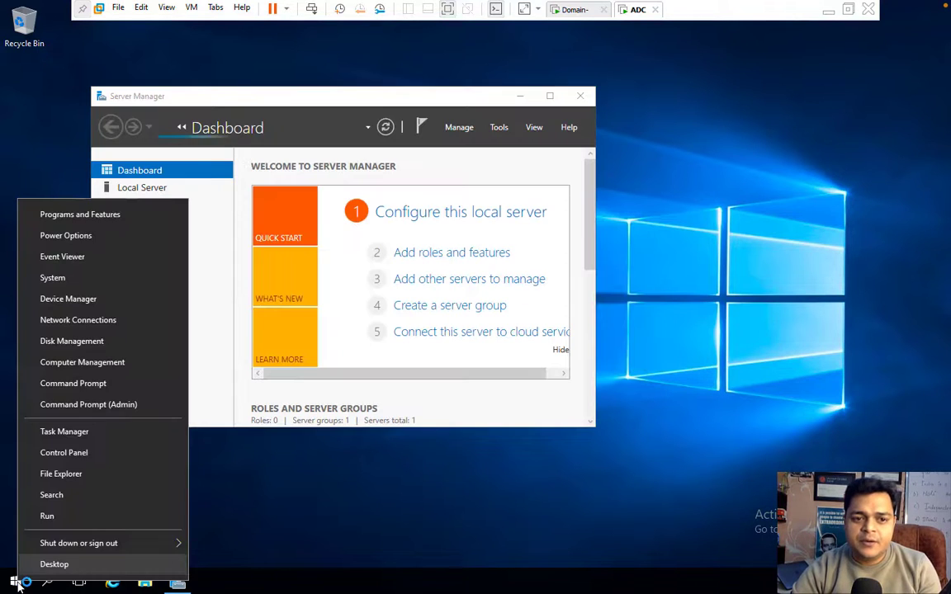
click(46, 516)
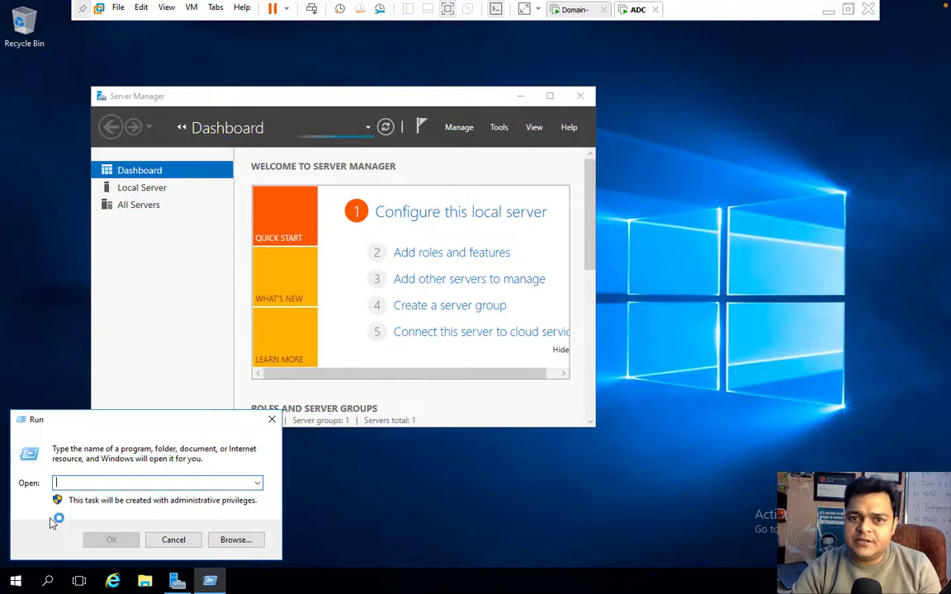
click(581, 96)
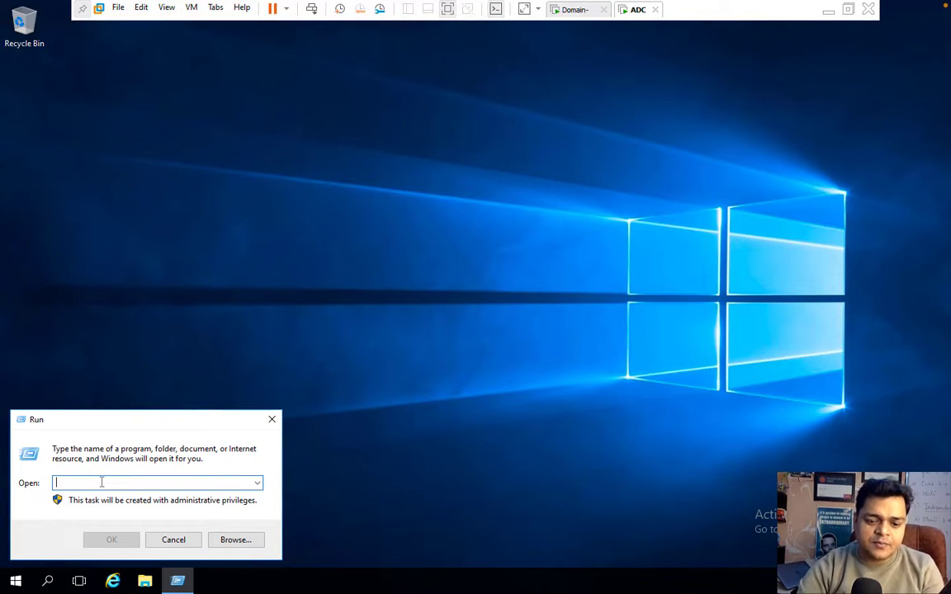
text(ncpa)
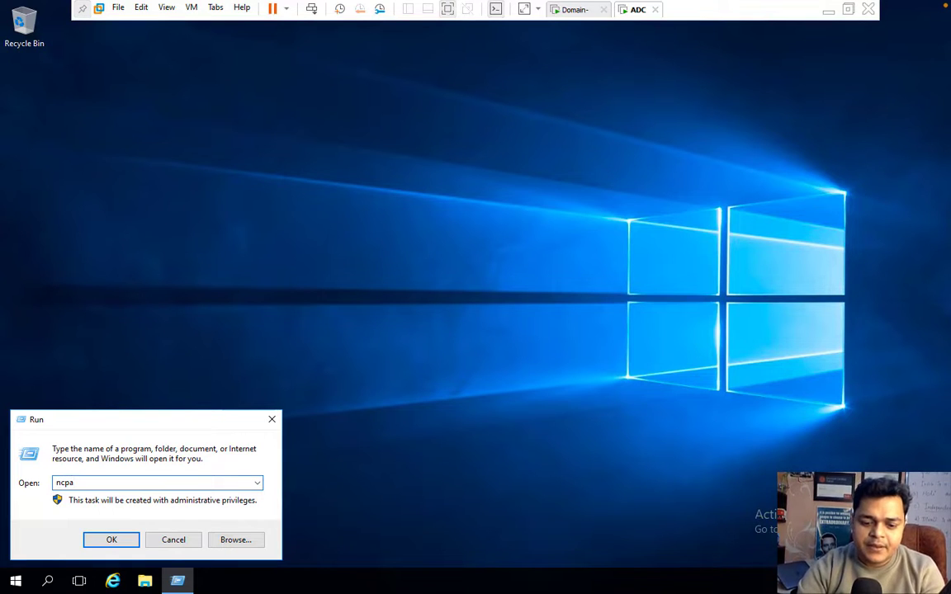
text(.cpl)
key(Return)
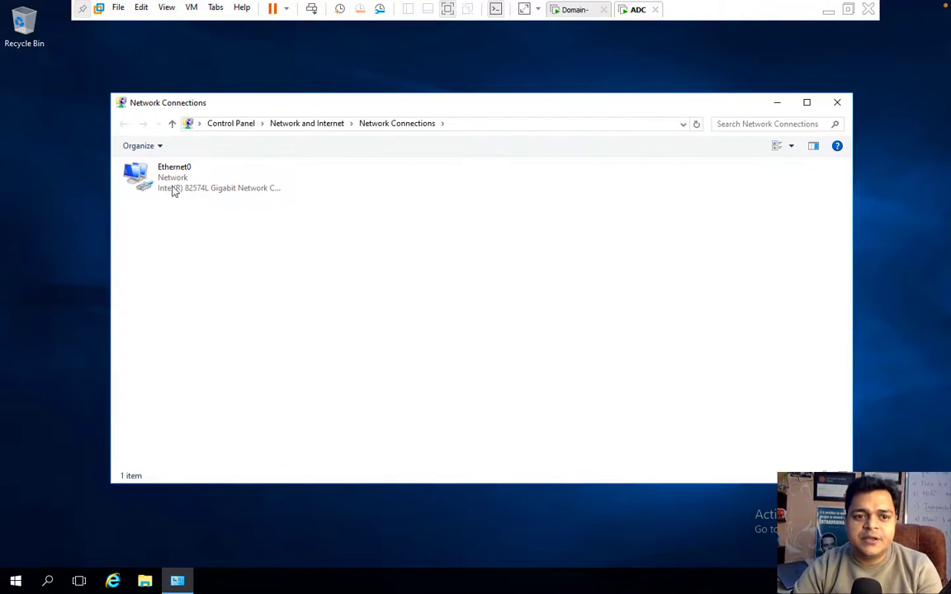
right_click(173, 192)
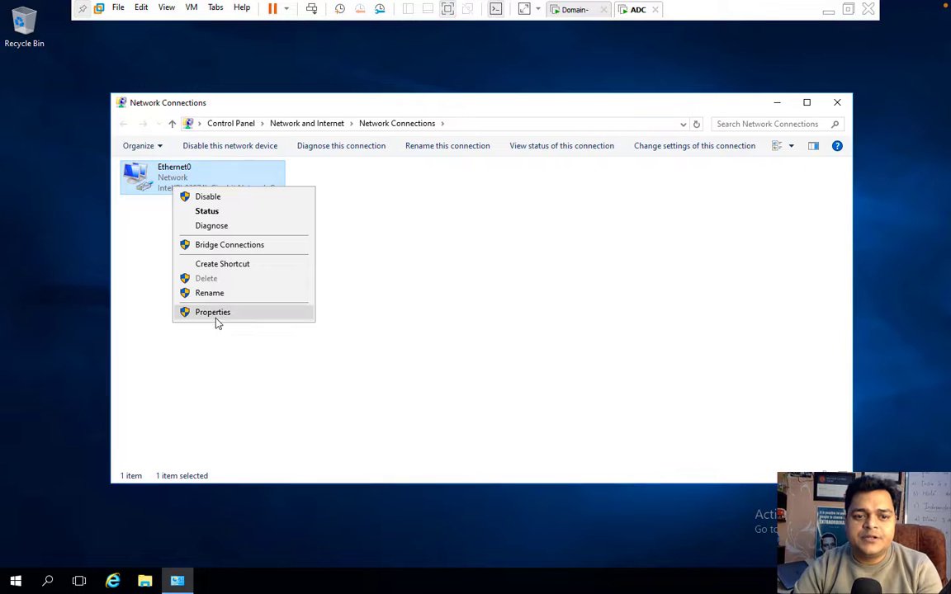
click(215, 313)
click(269, 299)
double_click(269, 299)
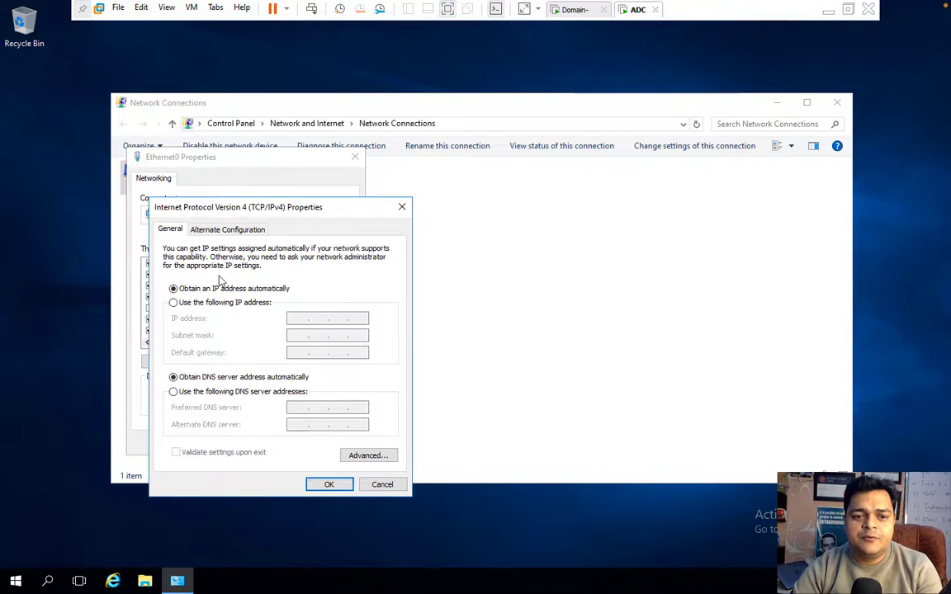
Set static IP 192.168.1.110, gateway 192.168.1.1, DNS 192.168.1.105 and 8.8.8.8, and save.
click(174, 302)
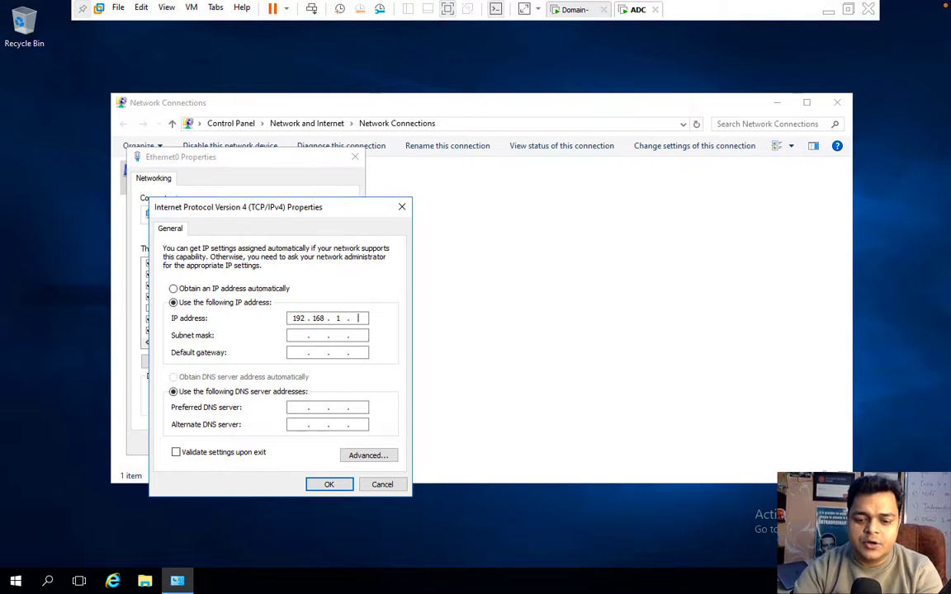
key(Tab)
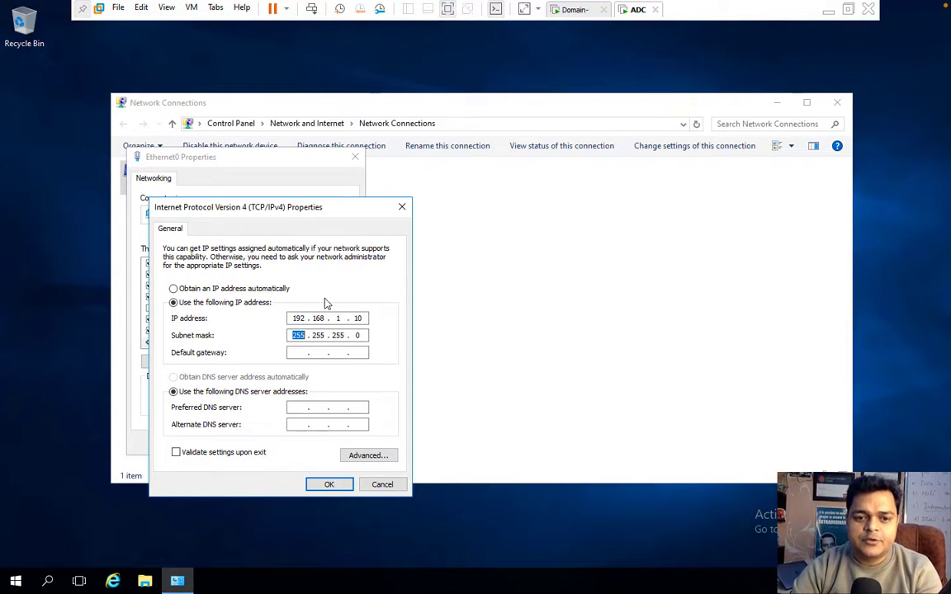
click(356, 318)
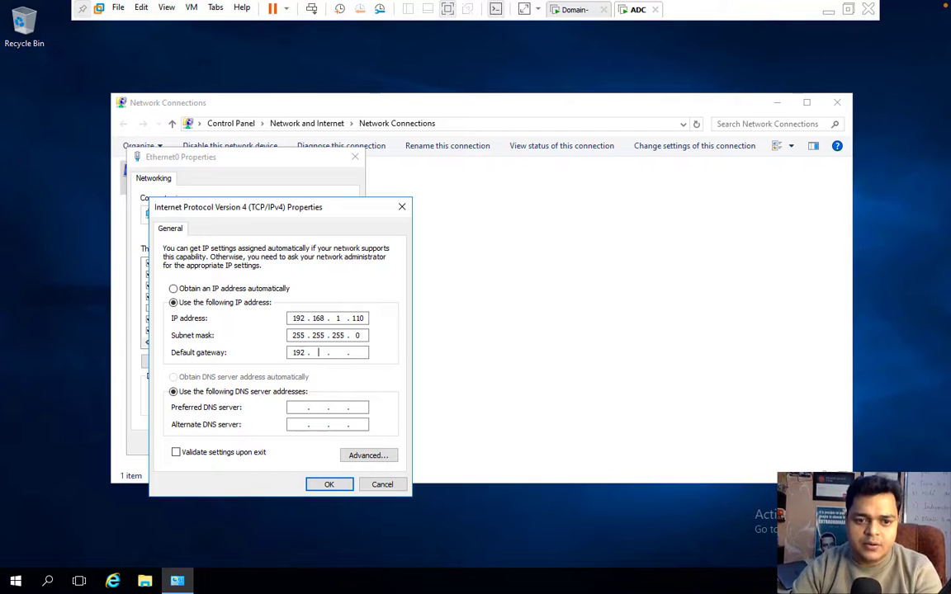
text(192 . 168 . )
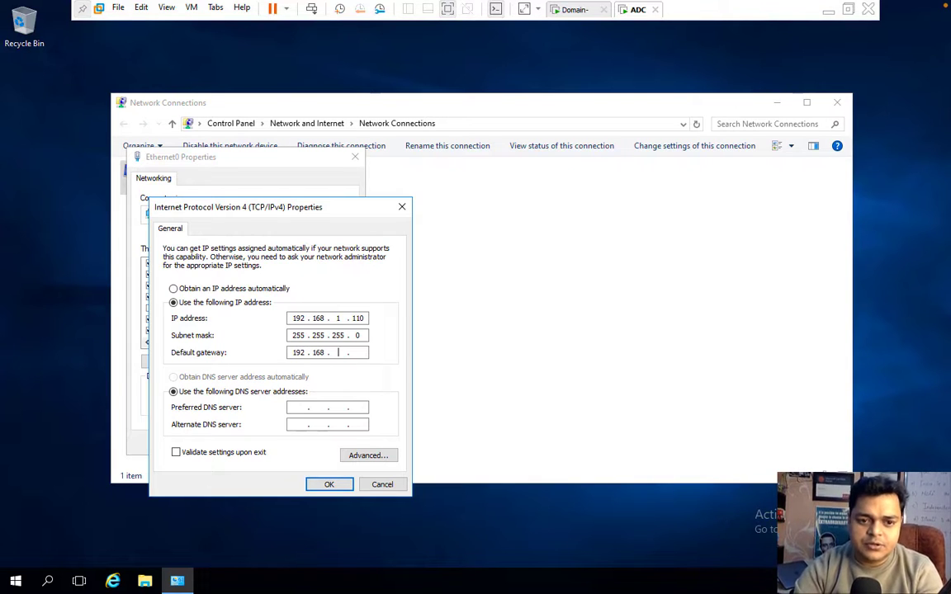
text(1 . 1)
key(Tab)
key(Tab)
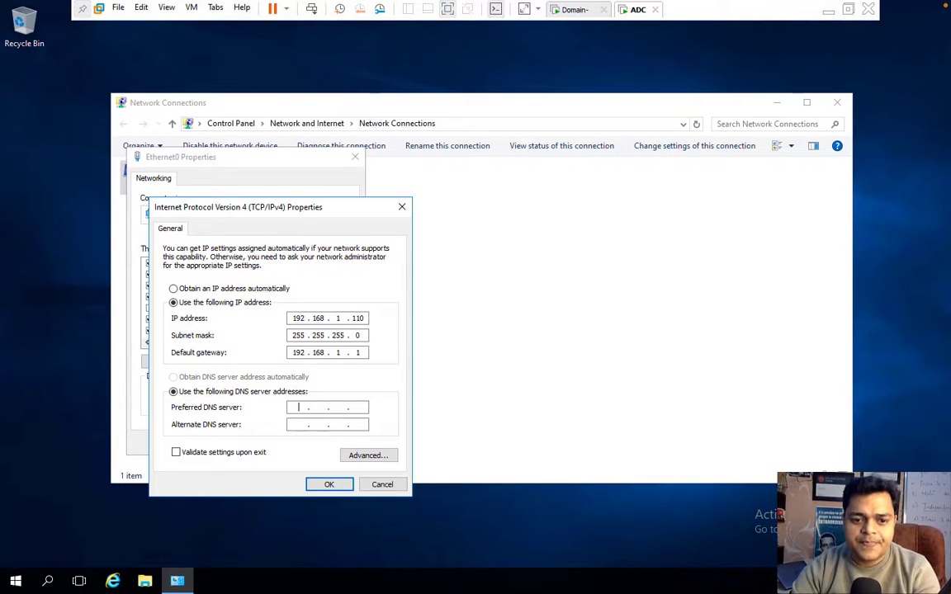
text(192 . 168 . 1 . 1)
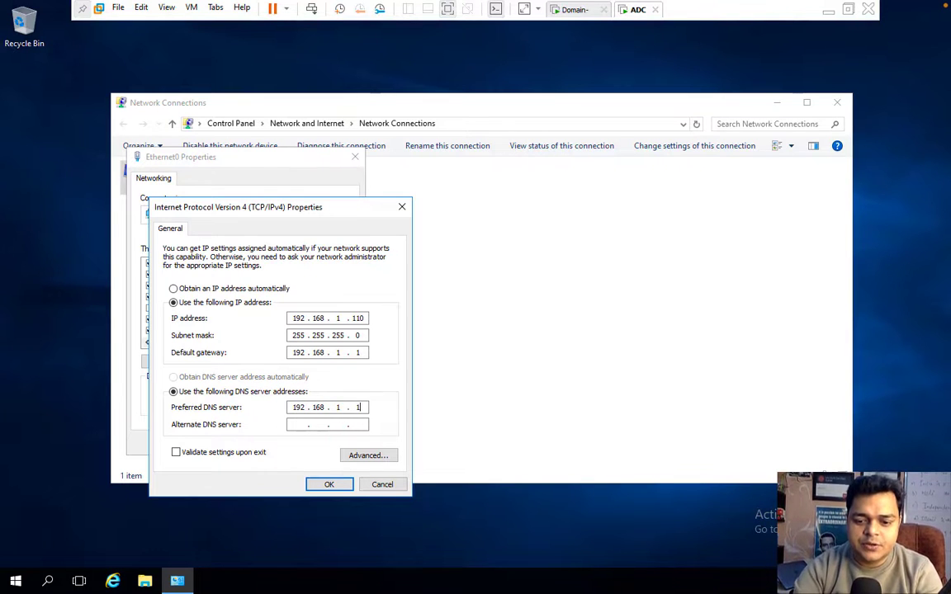
text(05)
key(Tab)
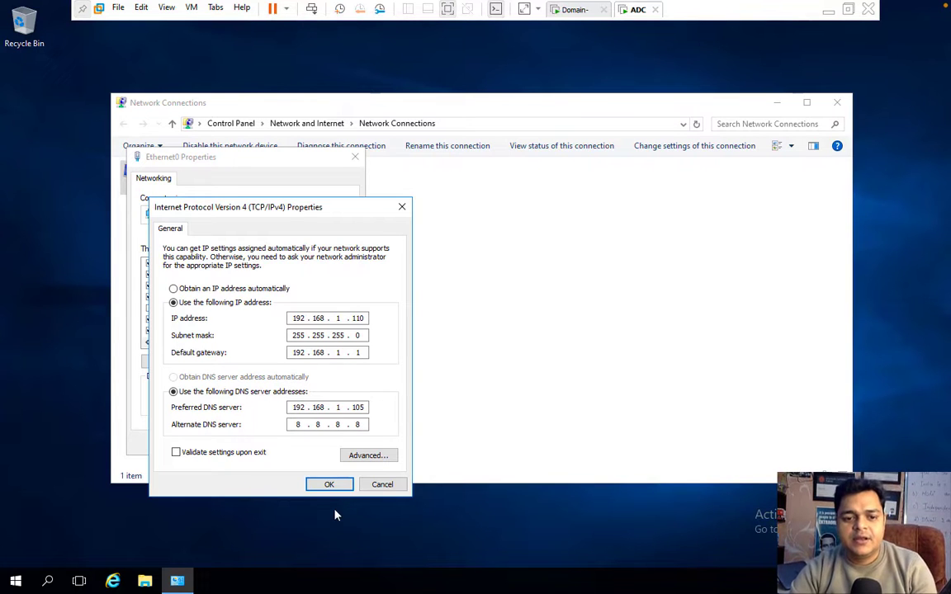
click(329, 485)
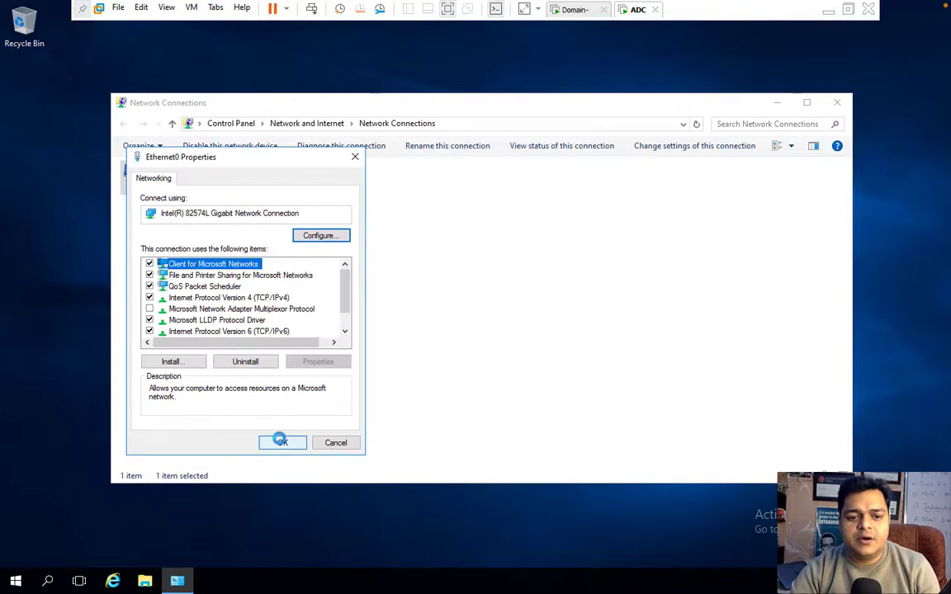
click(279, 442)
click(837, 102)
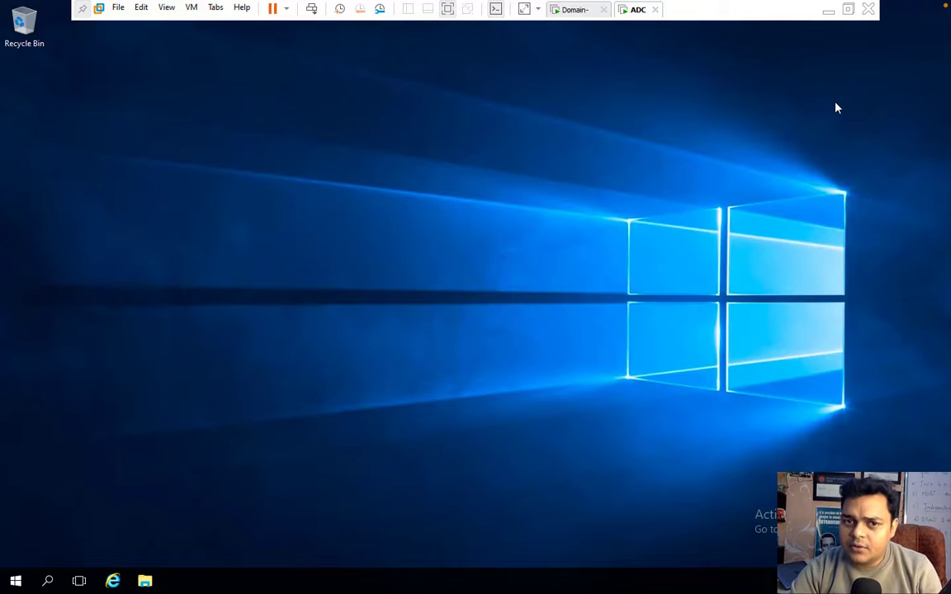
Open System Properties for This PC from File Explorer.
click(144, 581)
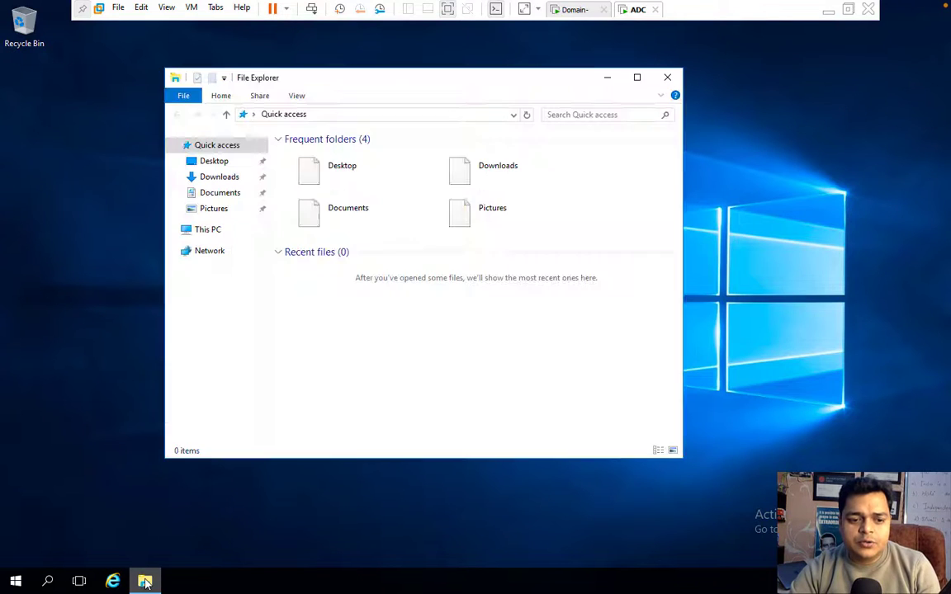
right_click(205, 234)
click(257, 402)
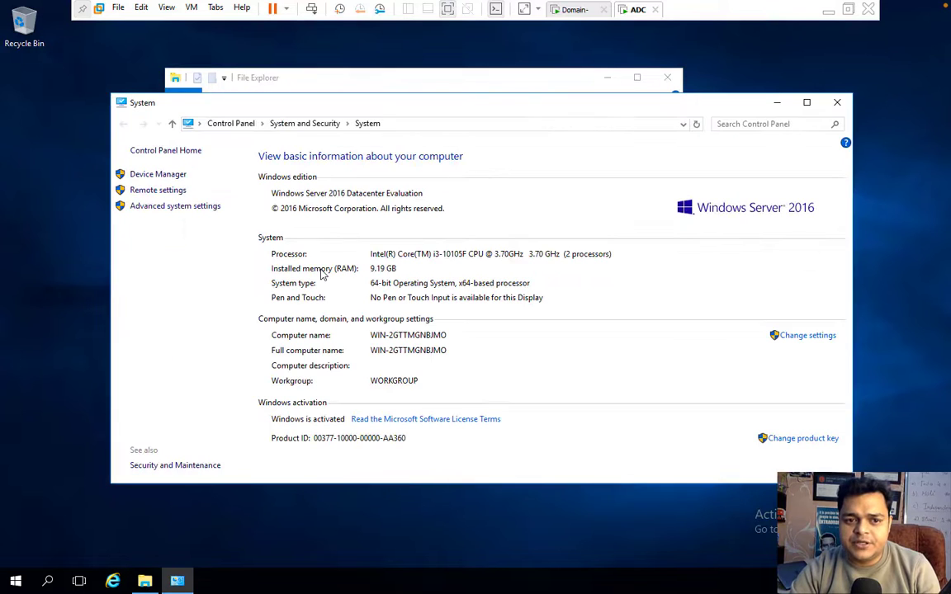
click(807, 337)
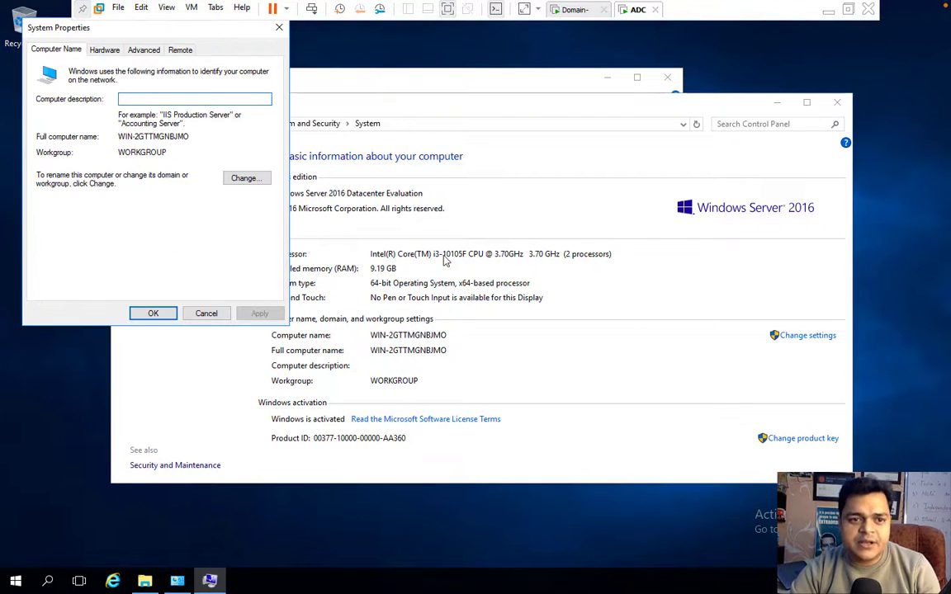
Set the computer name to ADC and the domain to class.com, entering user Administrator.
click(246, 179)
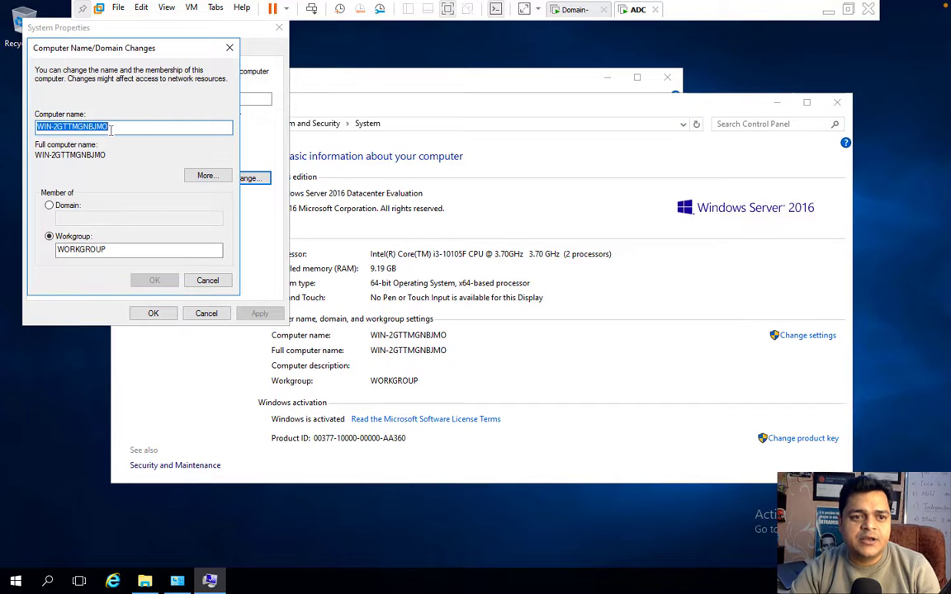
text(ADC)
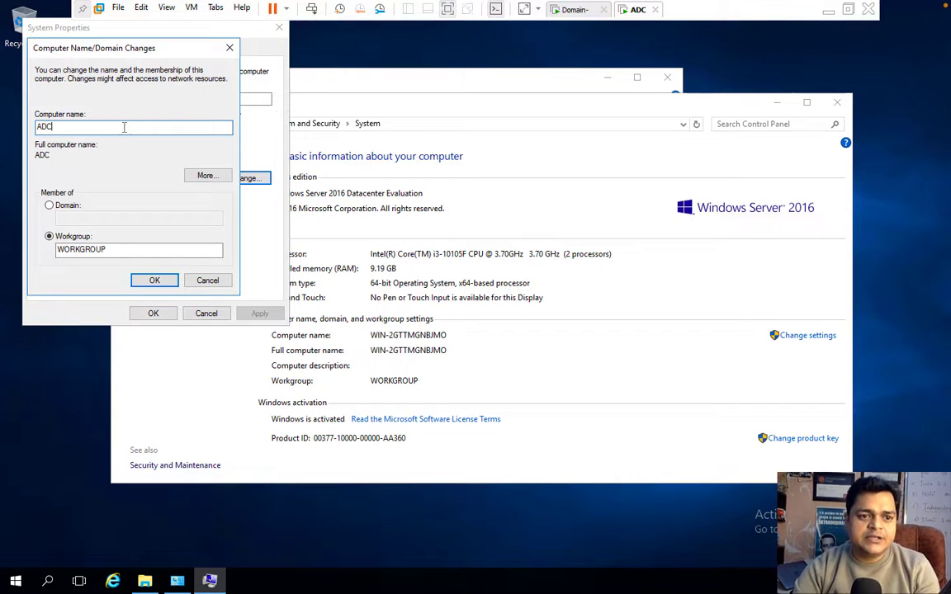
click(50, 206)
click(75, 219)
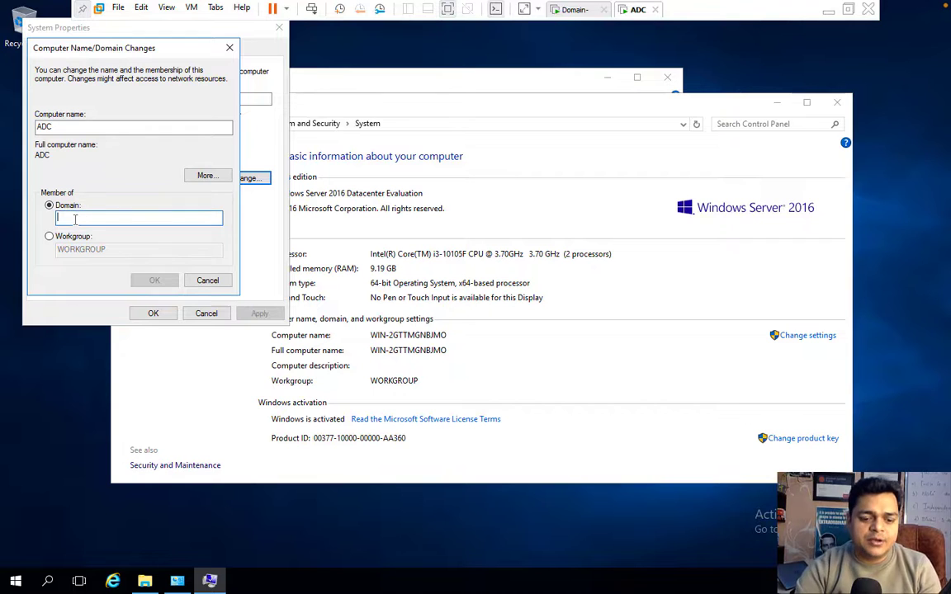
text(class)
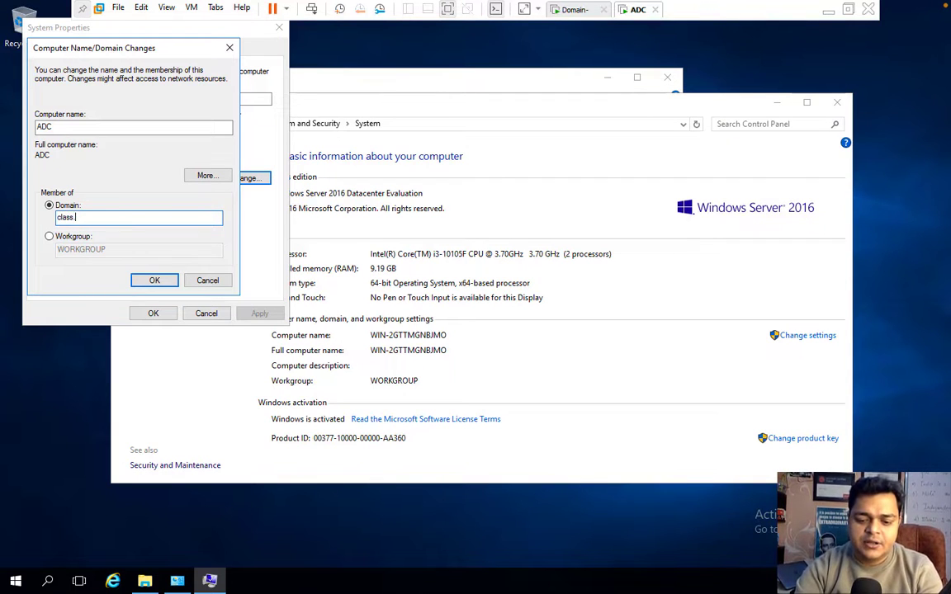
text(.com)
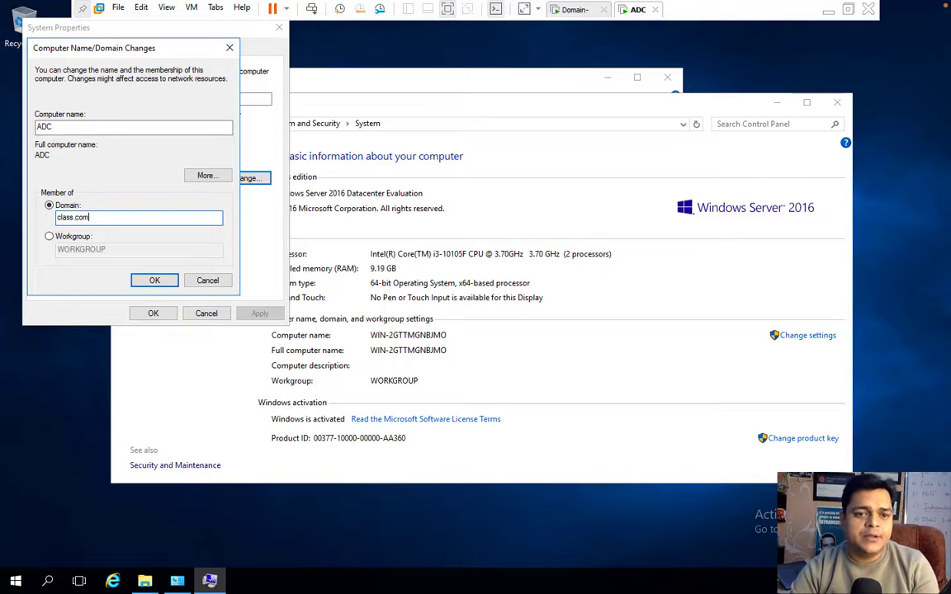
text(Ad)
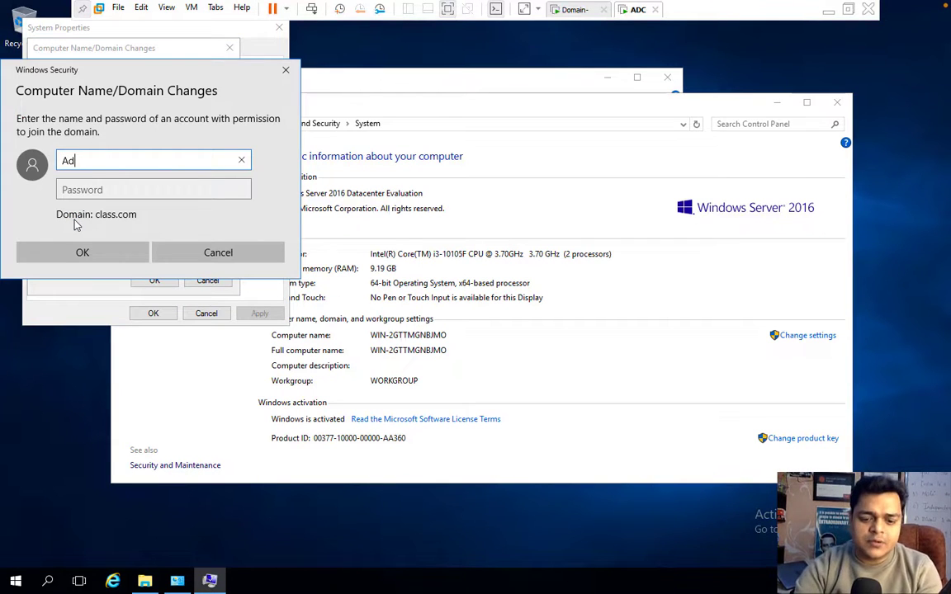
text(ministrat)
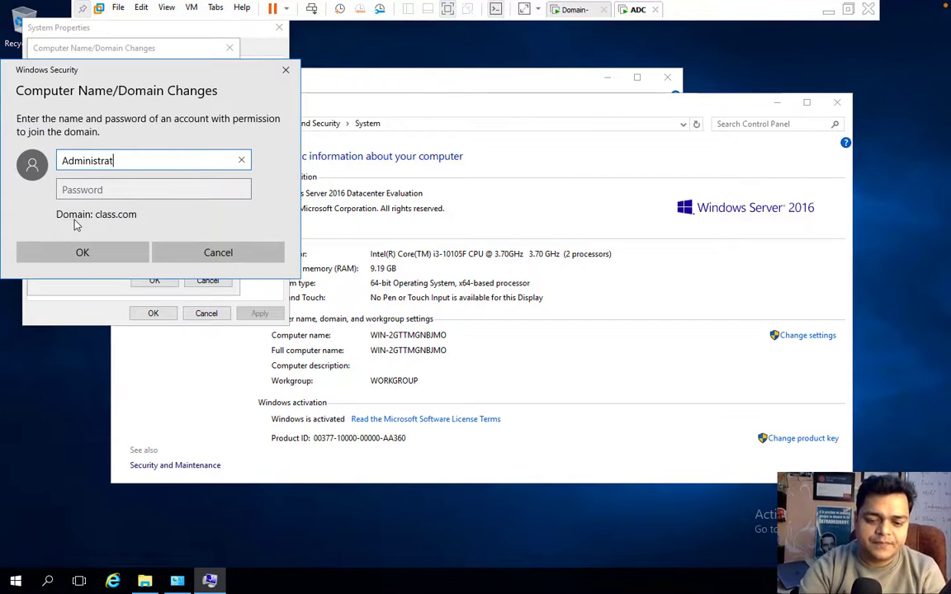
text(or)
Submit the Administrator password to join class.com and dismiss the account-already-exists error.
key(Tab)
text(***)
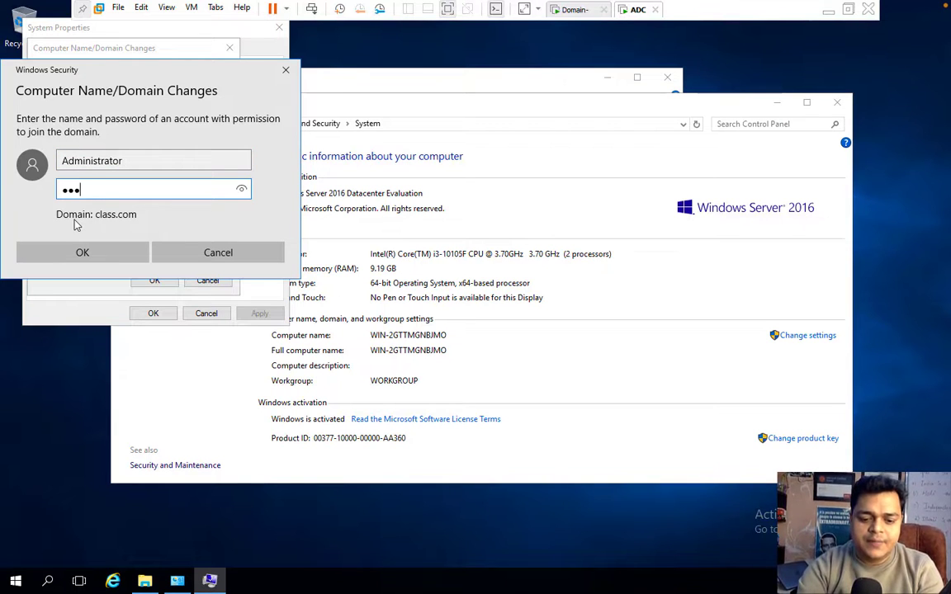
text(******)
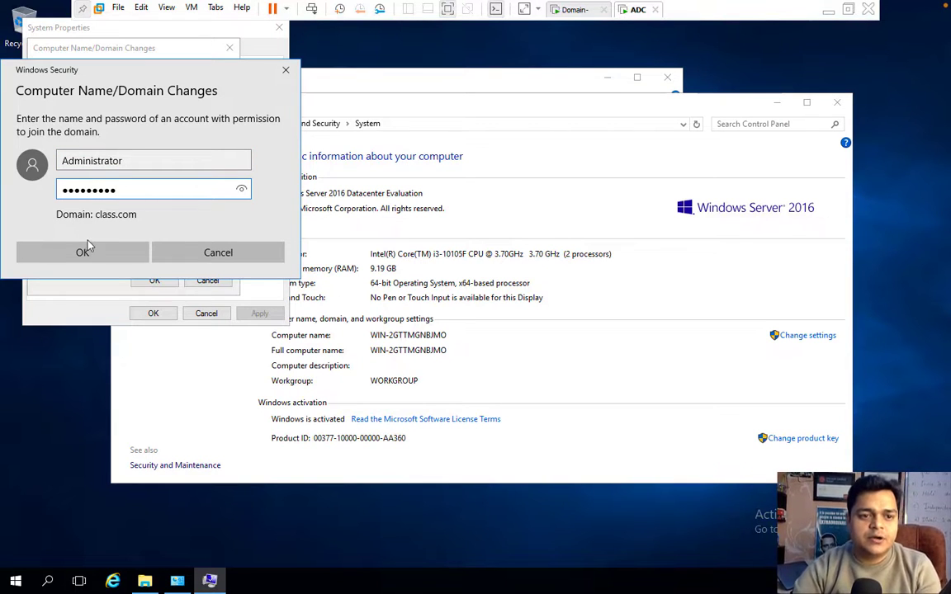
click(89, 253)
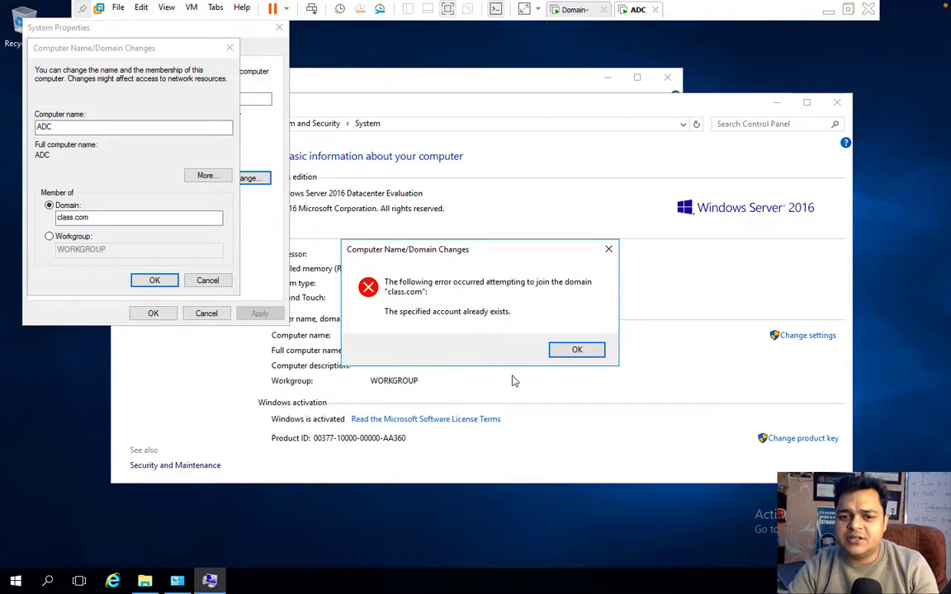
click(577, 350)
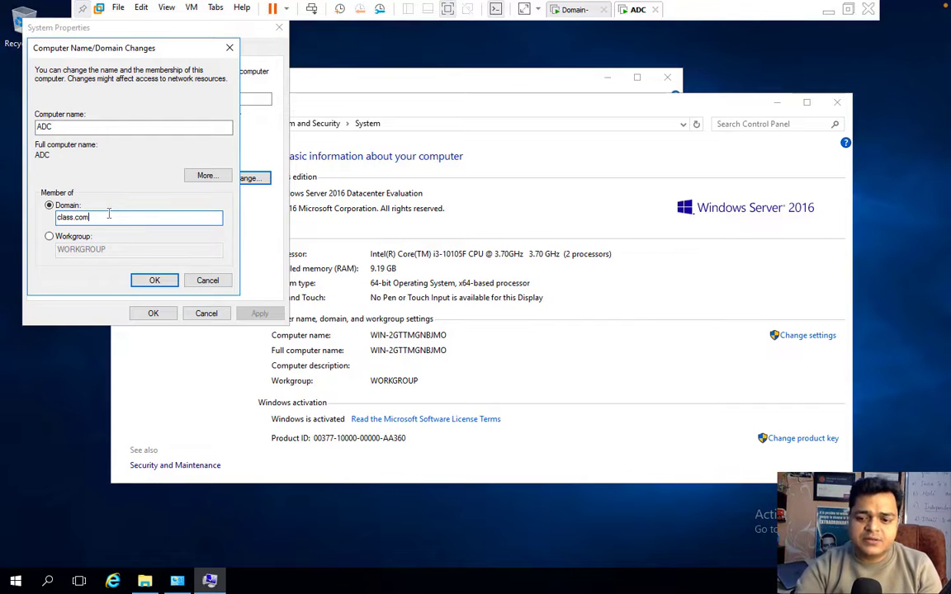
Retry the join with domain 'class' using Administrator credentials; dismiss the same error.
click(160, 281)
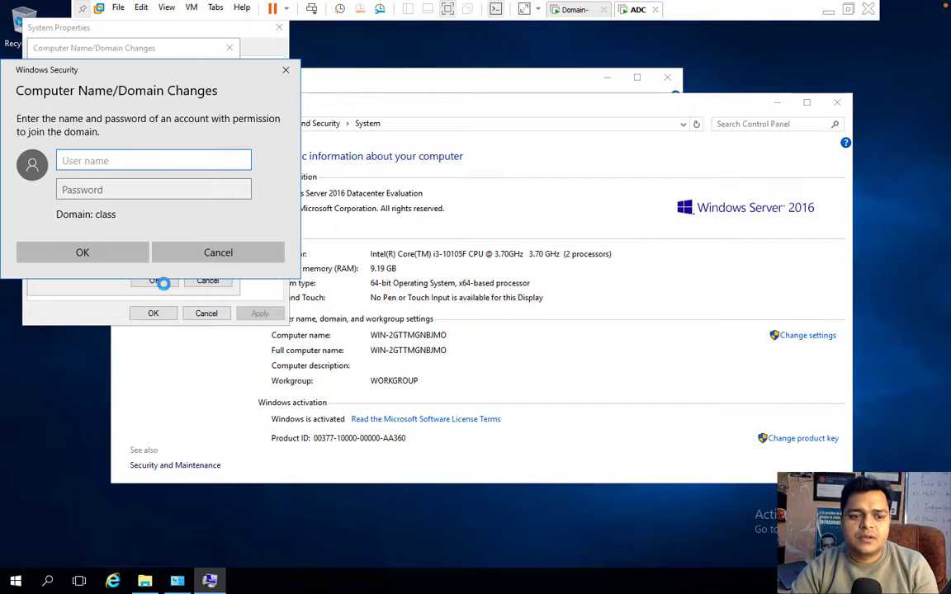
text(Admin)
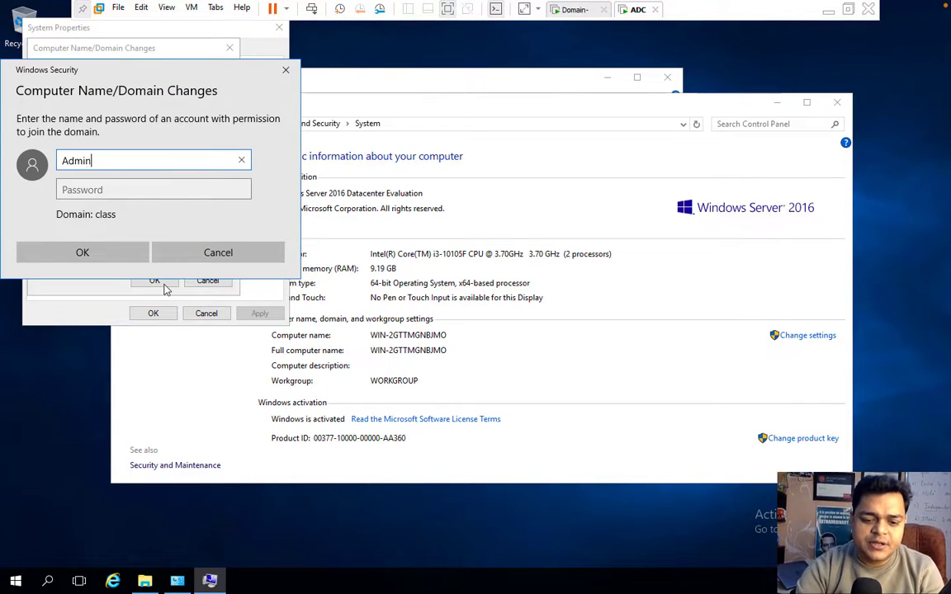
text(istrator)
key(Tab)
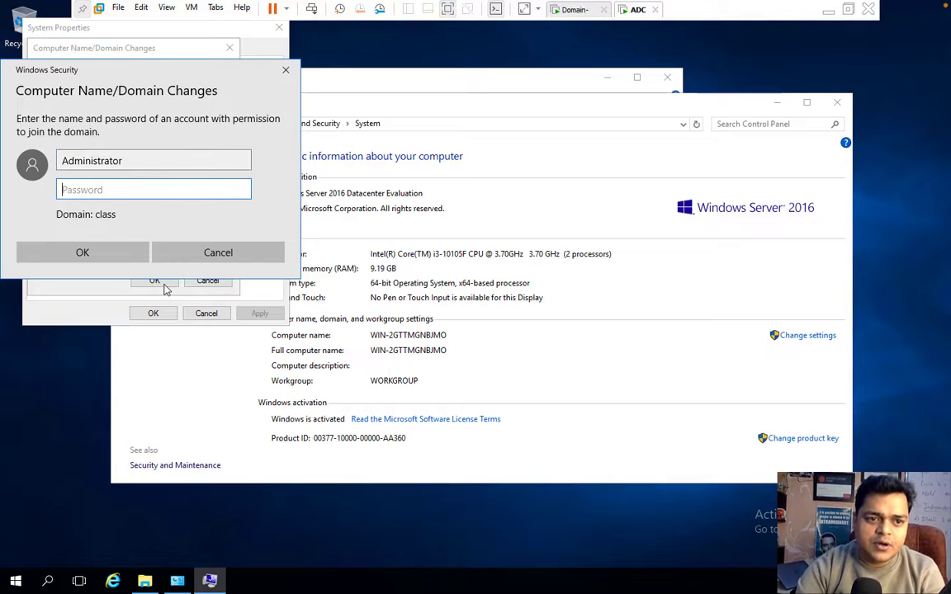
text(P@ssw0rd)
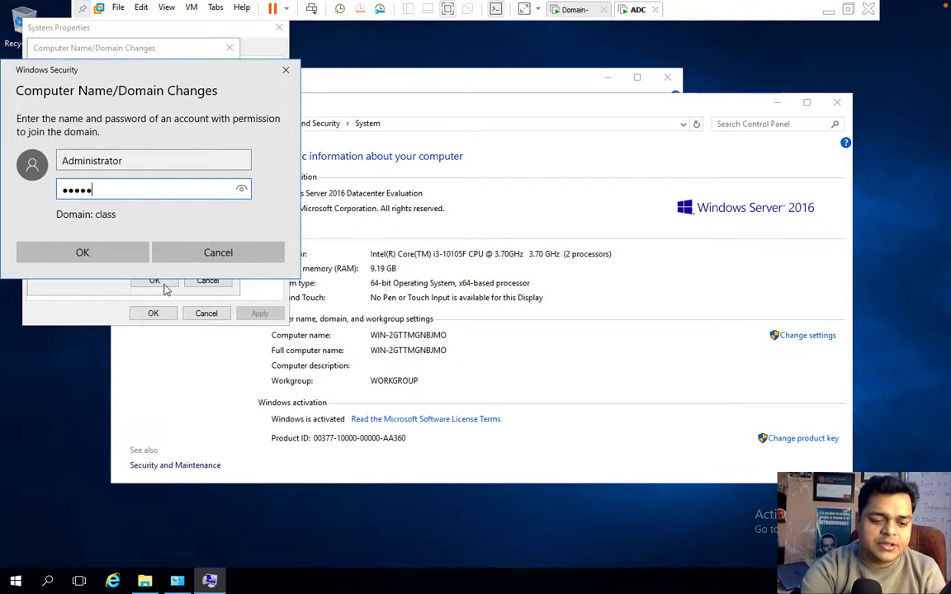
click(117, 251)
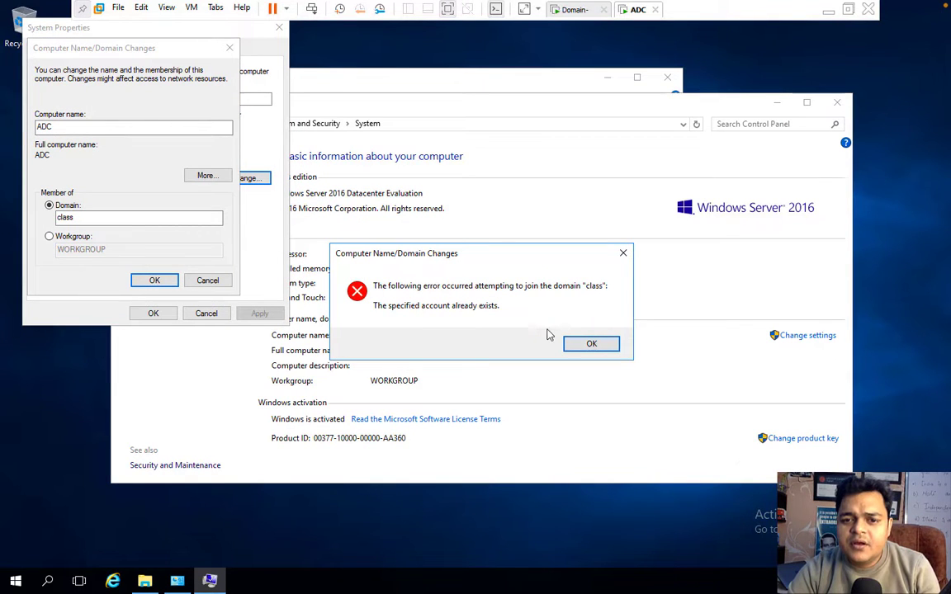
click(594, 344)
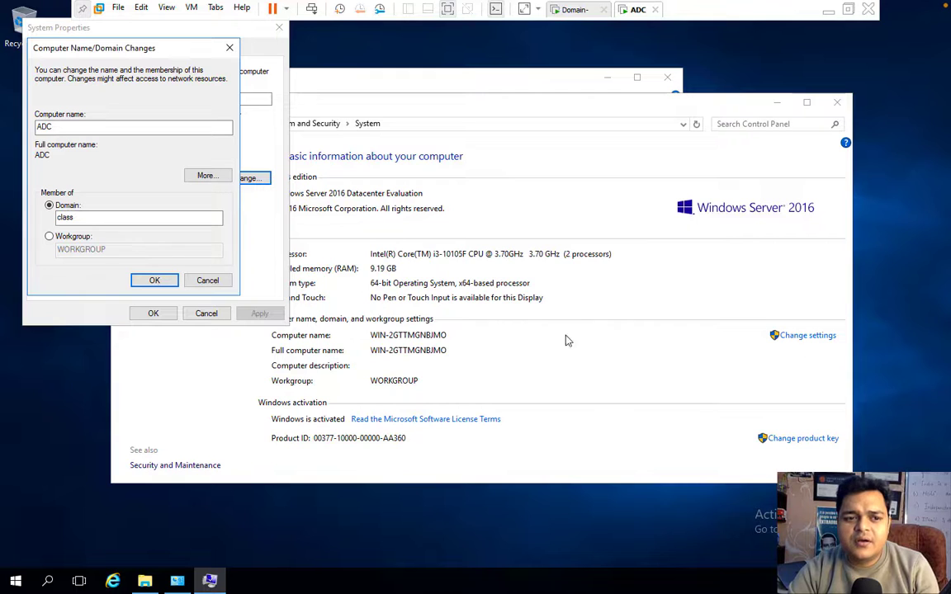
Cancel and reopen the rename dialog, setting computer name ADC and domain class.com.
click(208, 281)
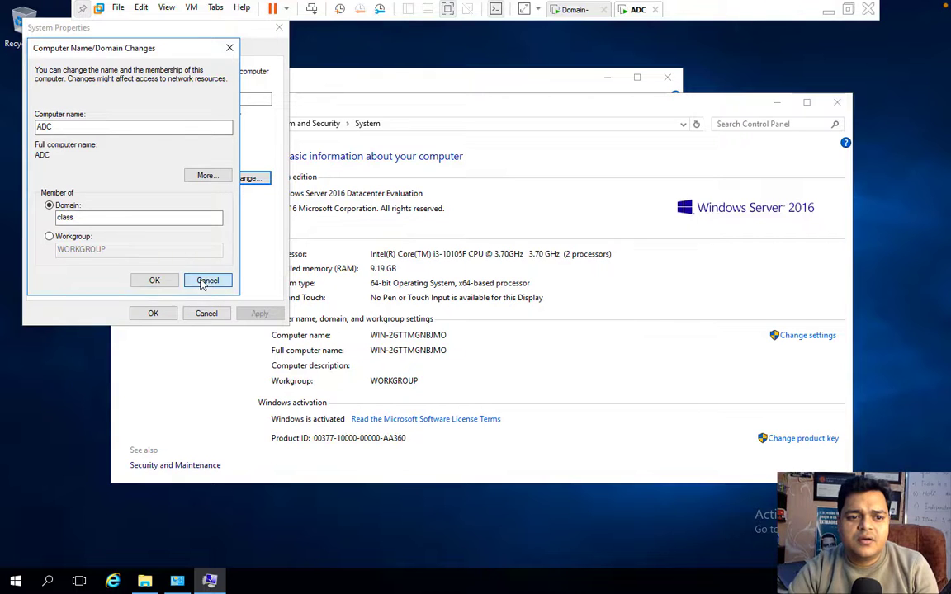
click(247, 179)
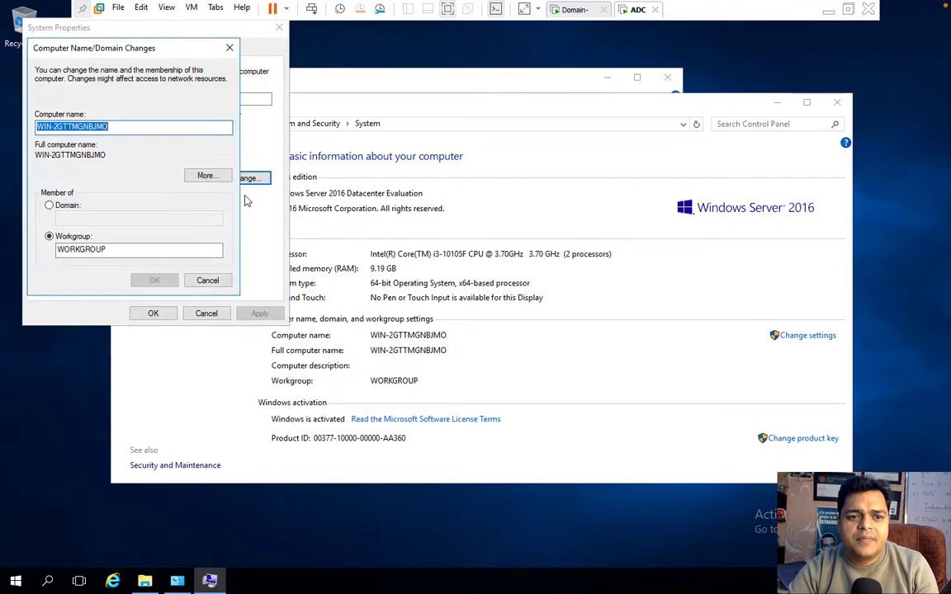
text(ADC)
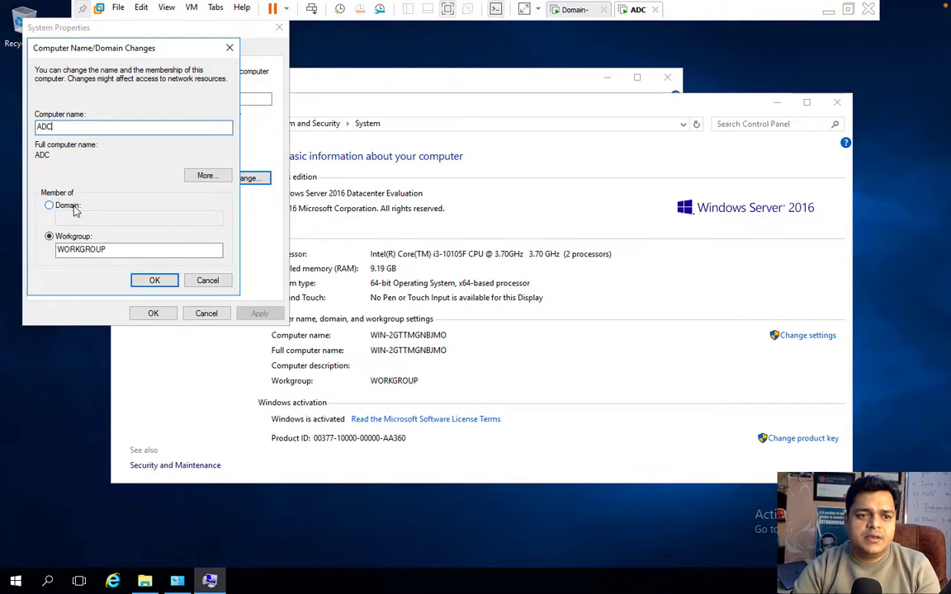
click(50, 205)
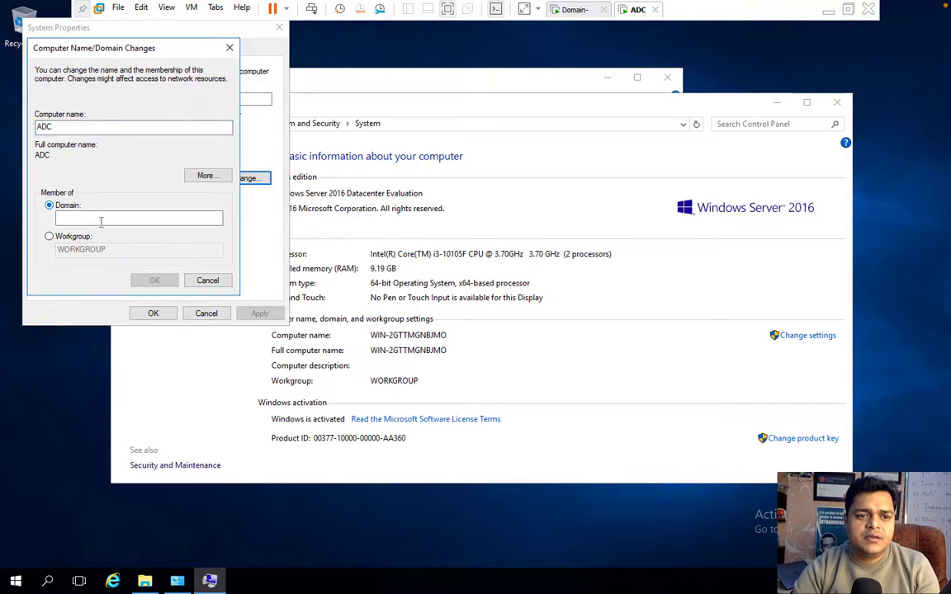
click(104, 219)
text(clas)
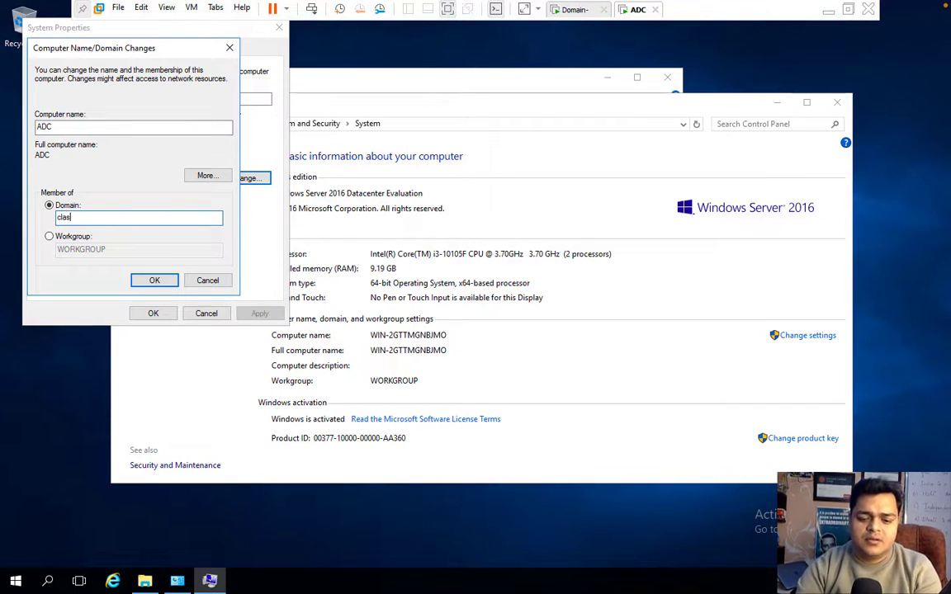
text(s.com)
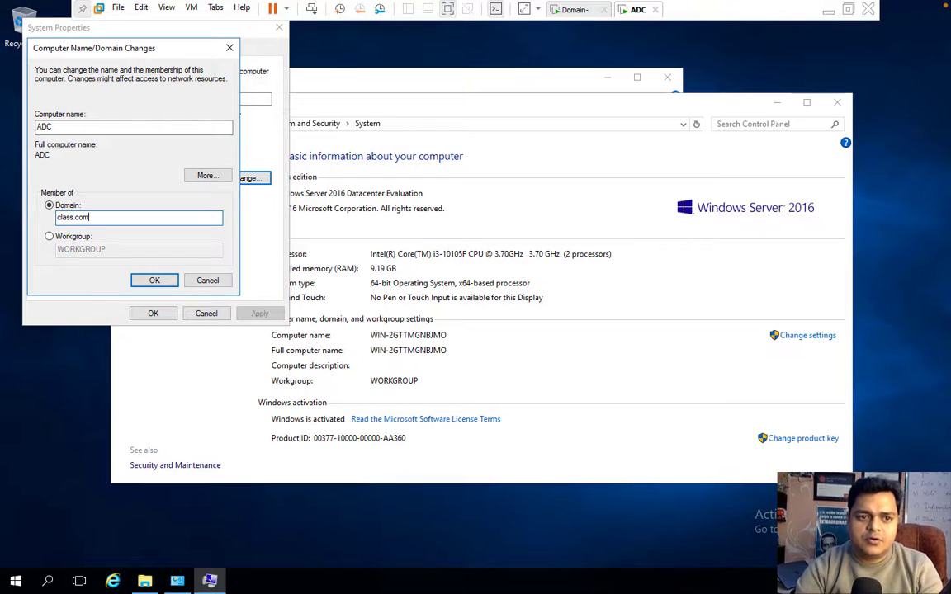
click(149, 282)
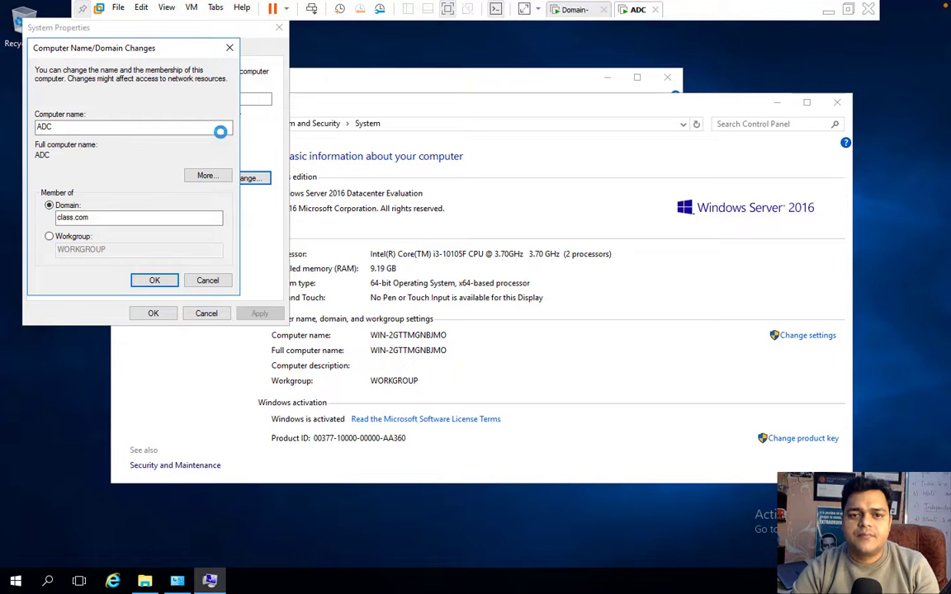
Submit class.com\Administrator with its password for the join, then switch to the macOS desktop.
text(AD)
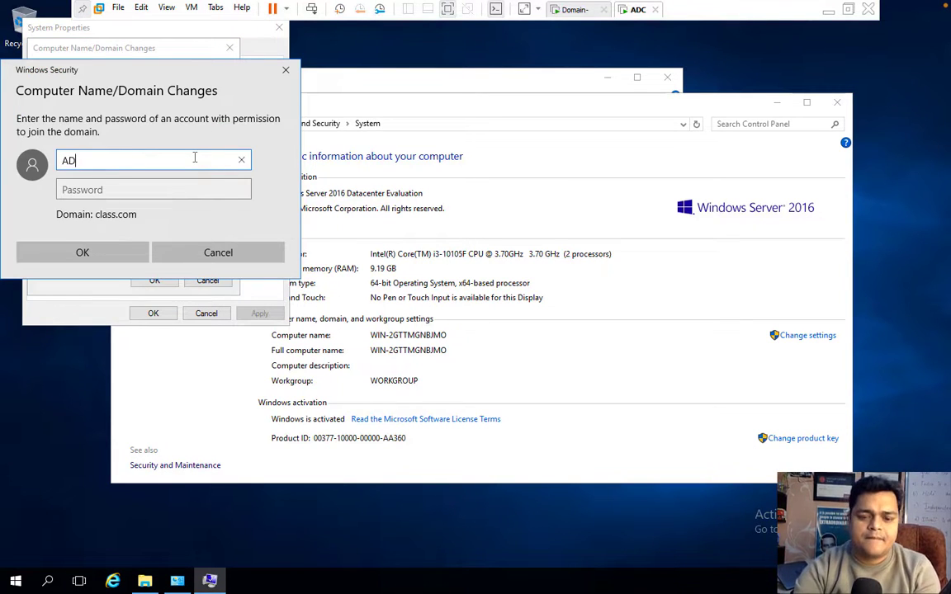
key(BackSpace)
key(BackSpace)
text(class)
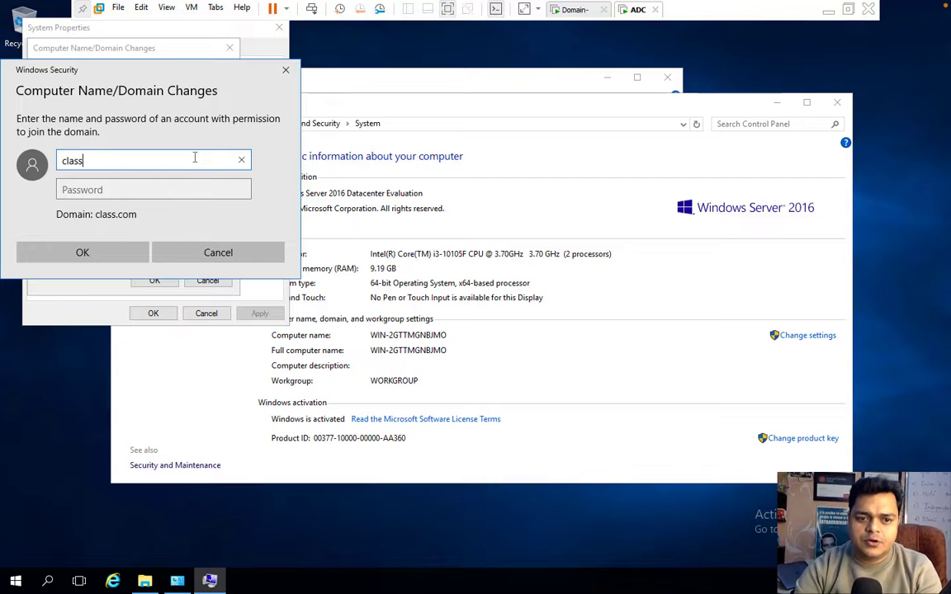
text(.com)
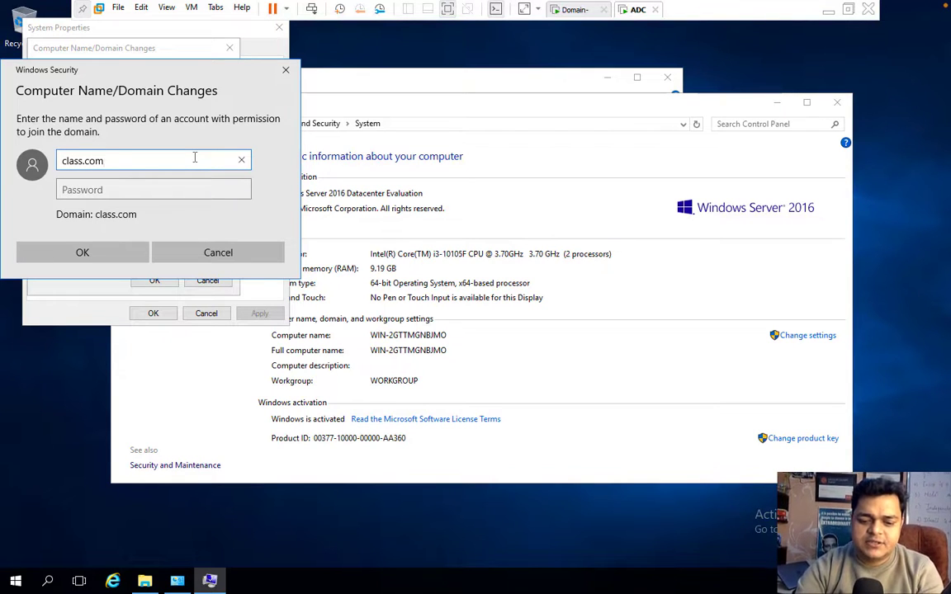
text(\Admin)
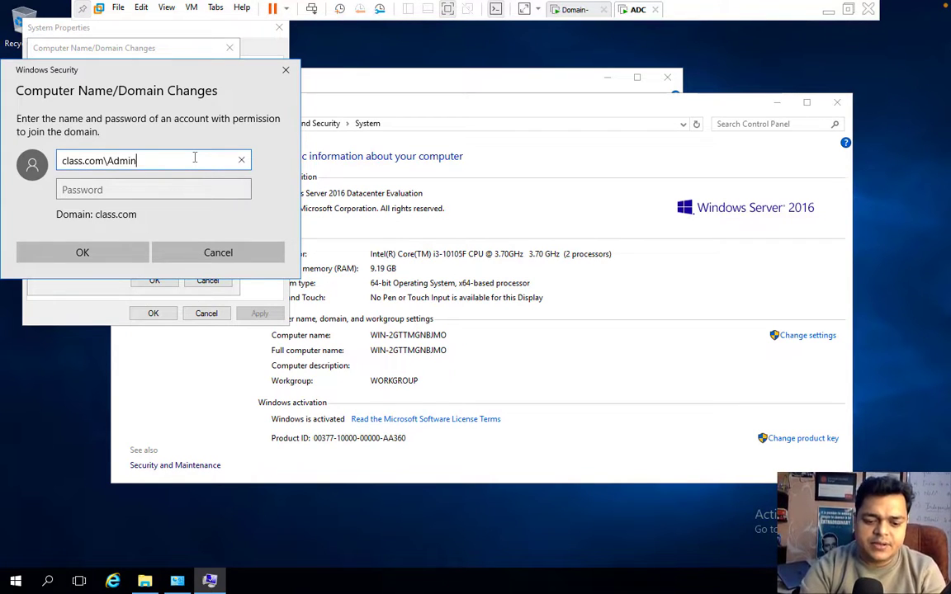
text(istrator)
key(Tab)
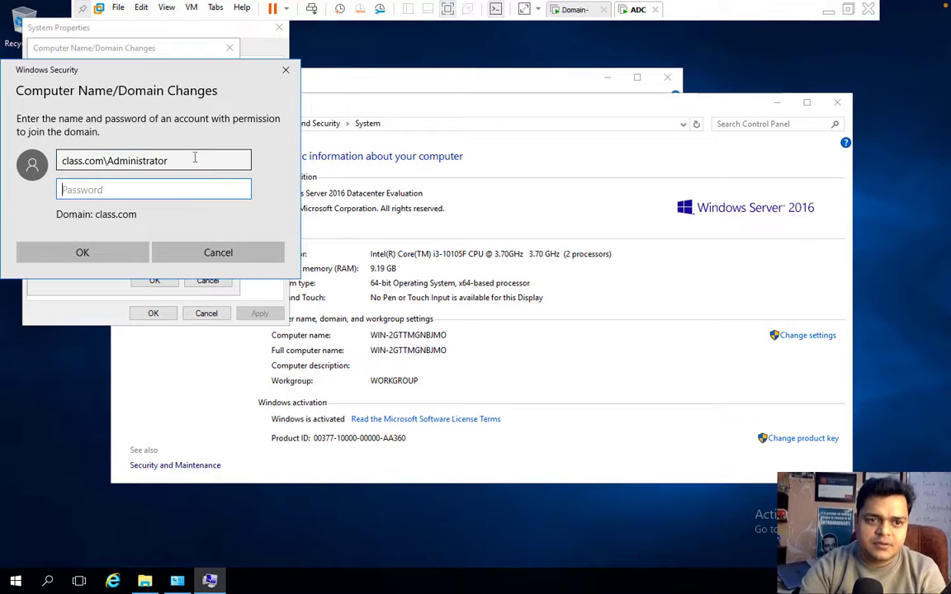
text(P@ssw0rd)
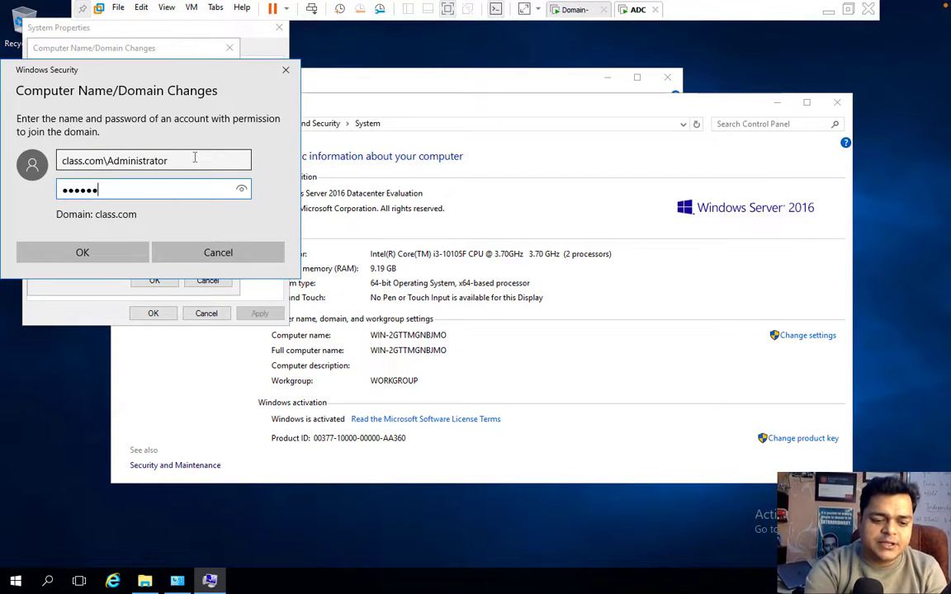
click(118, 249)
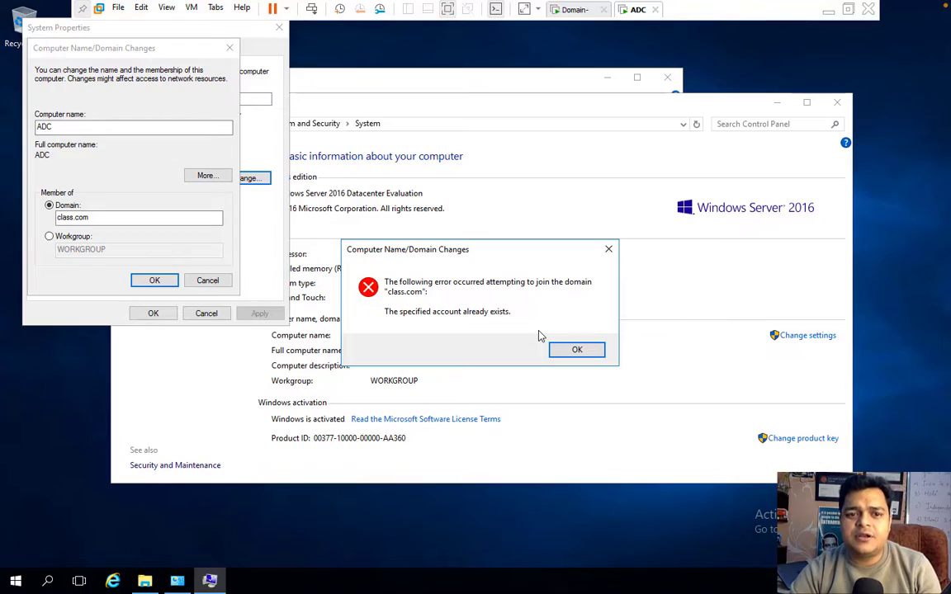
key(ctrl+Left)
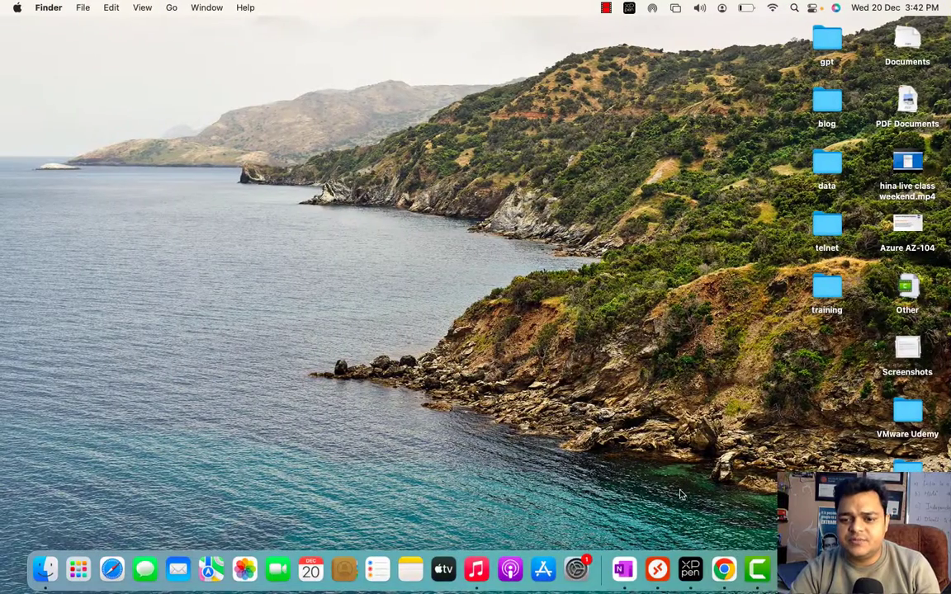
Pause the Camtasia screen recording from its dock icon menu.
right_click(757, 570)
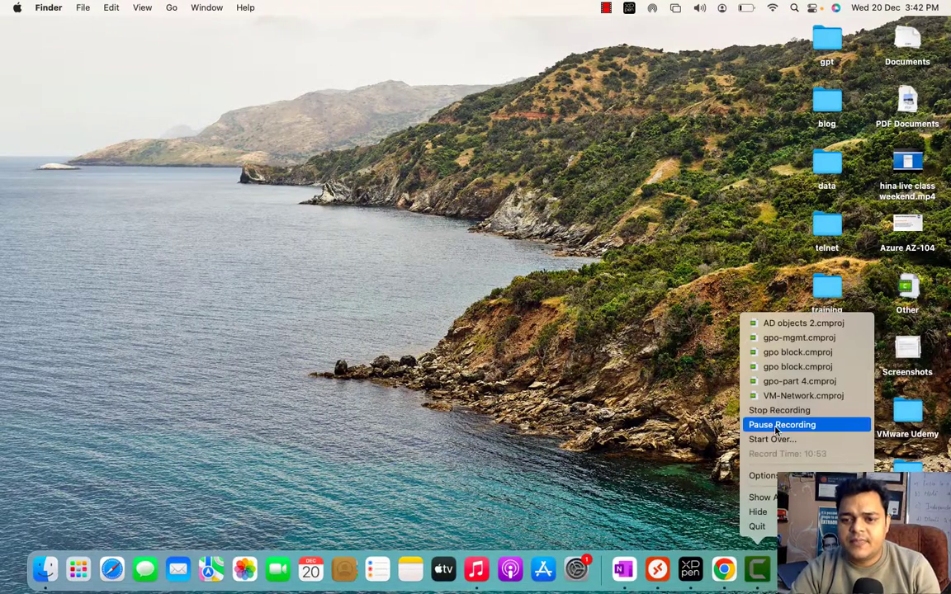
click(782, 424)
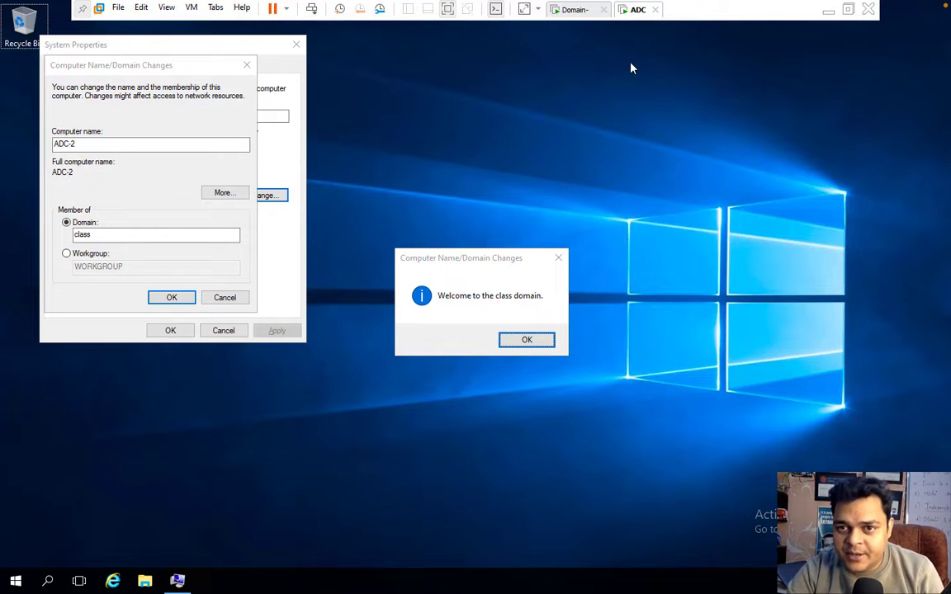
Acknowledge the class domain welcome, restart ADC-2 immediately, and return to the Domain VM.
click(545, 339)
click(546, 311)
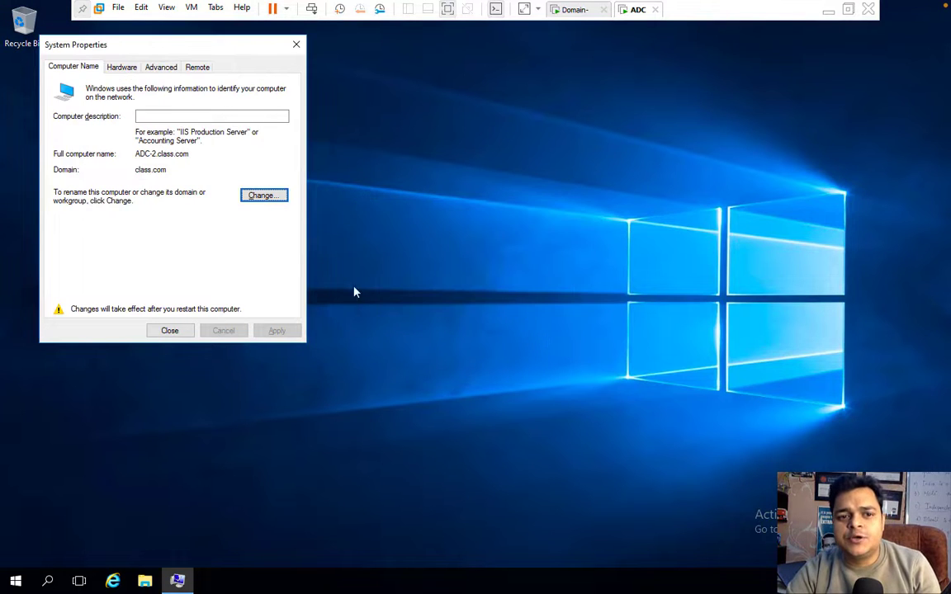
click(170, 331)
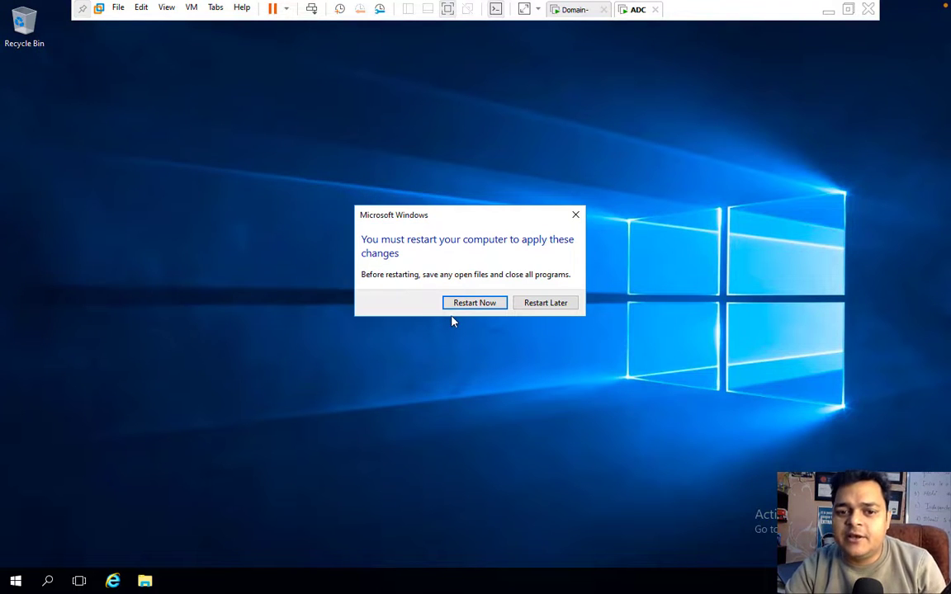
click(479, 303)
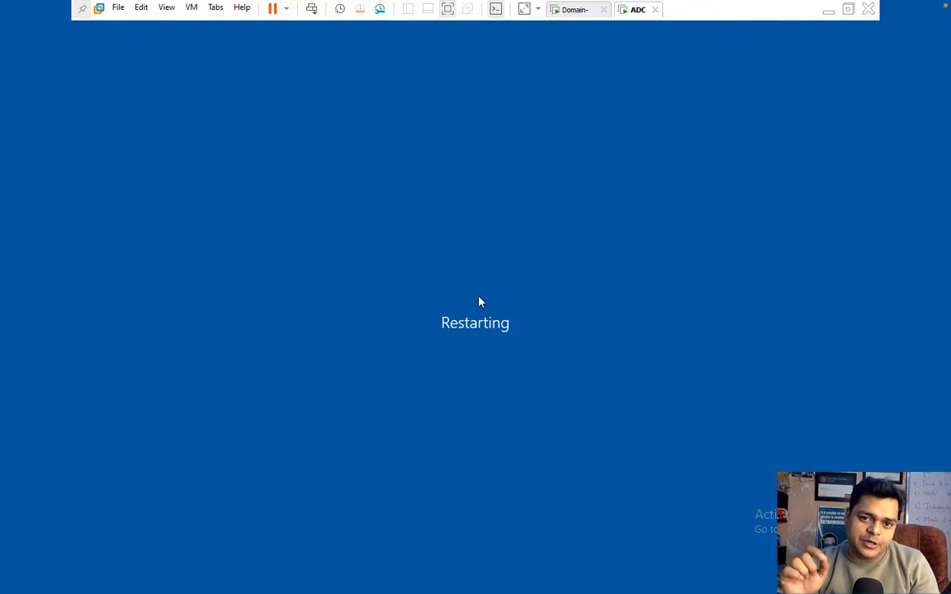
click(571, 11)
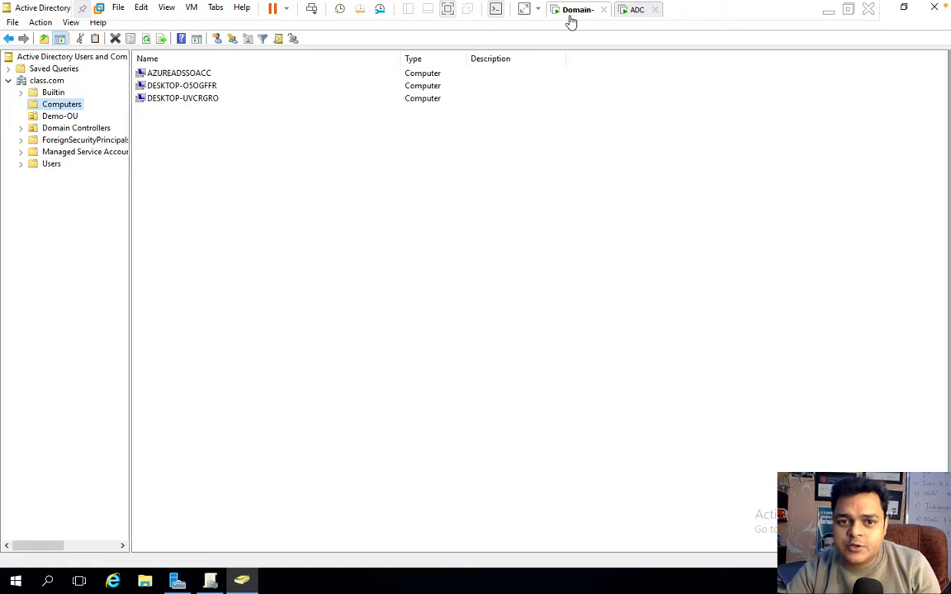
Show Demo-OU's users aws and tata in ADUC, then return to the rebooting ADC VM.
click(68, 117)
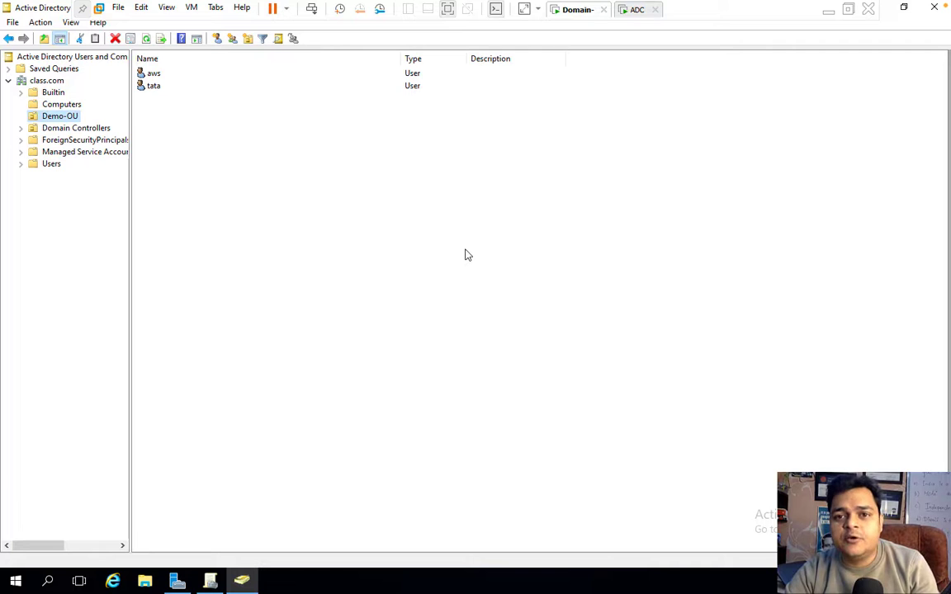
click(635, 11)
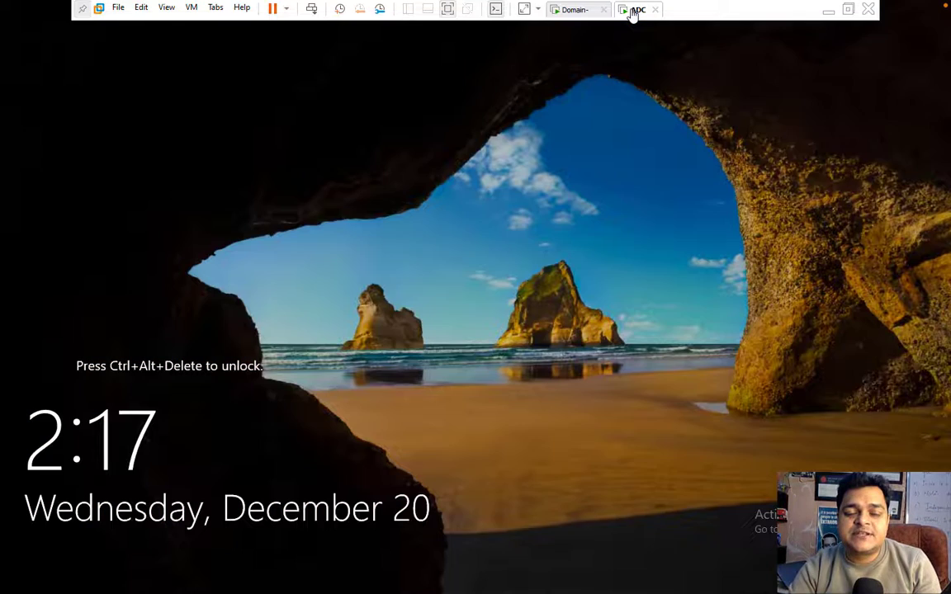
Sign in to the rebooted ADC VM with the Administrator password.
click(311, 9)
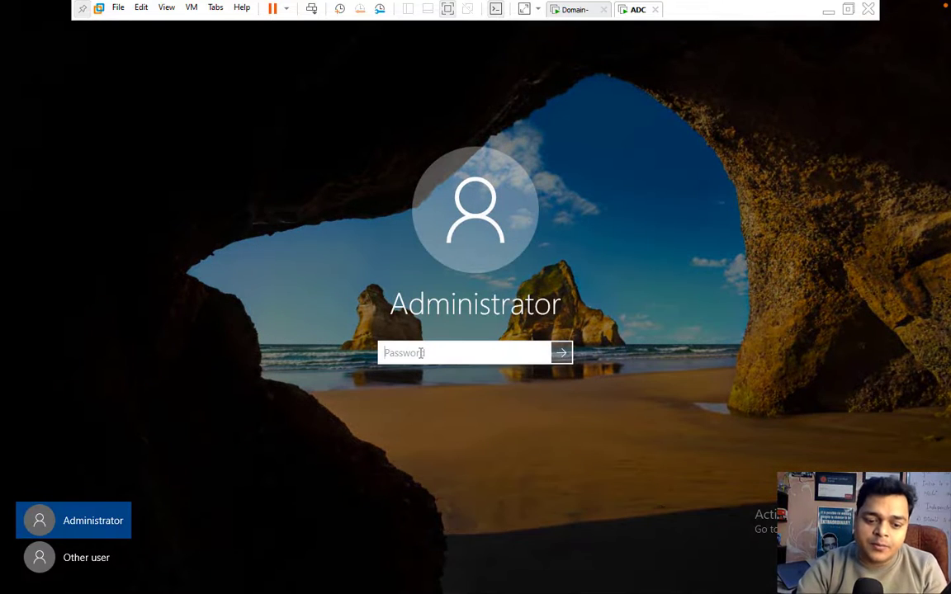
text(•••••)
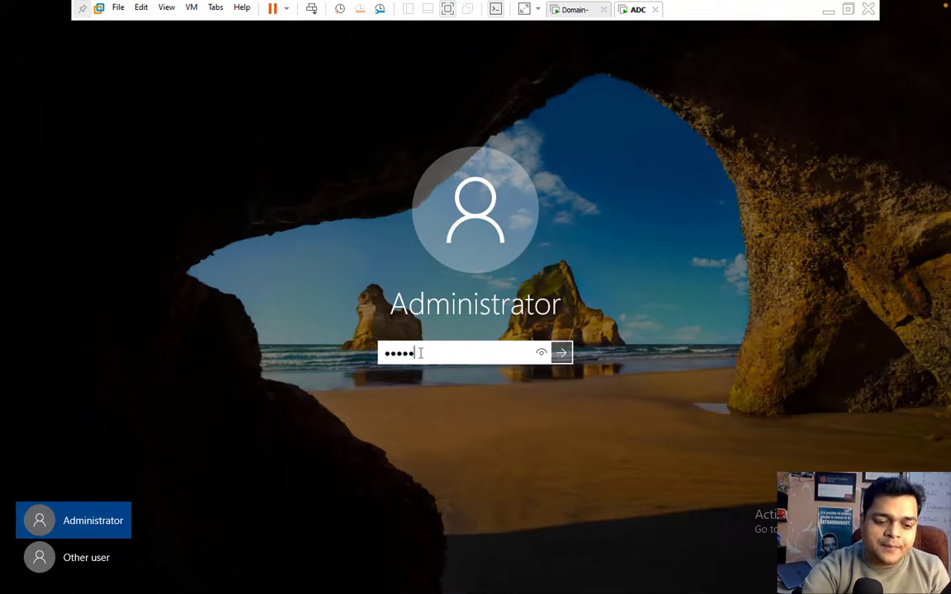
text(•••••)
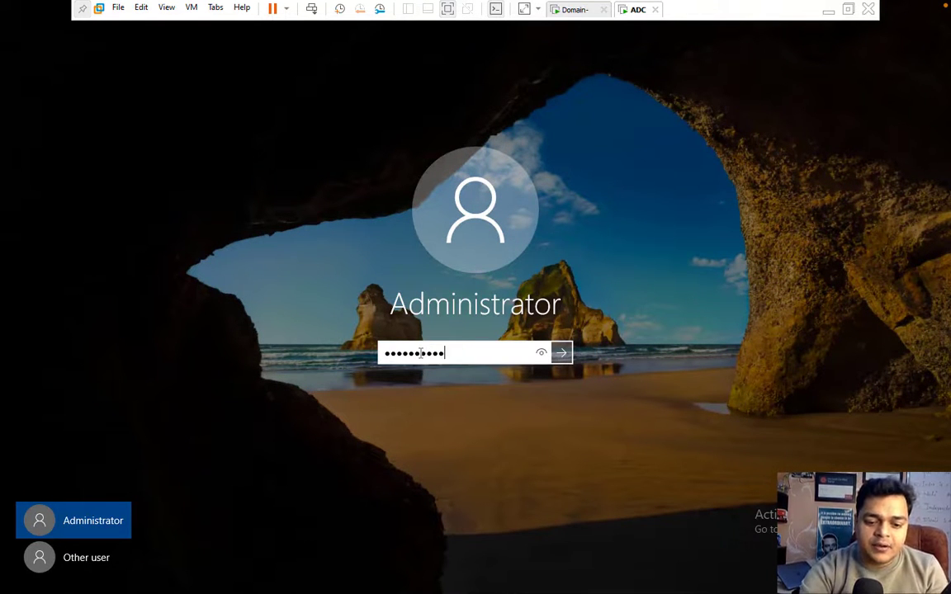
key(Return)
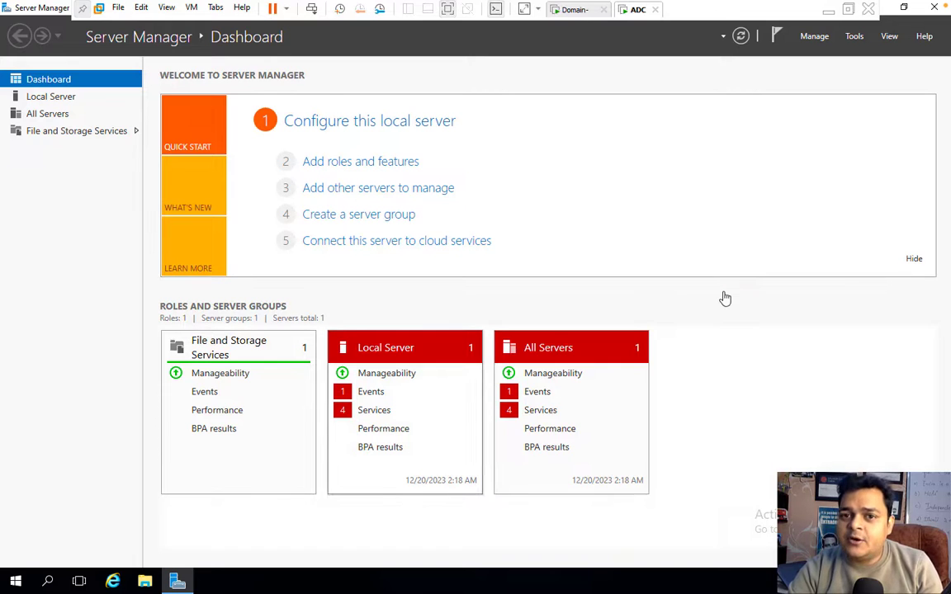
Install the Active Directory Domain Services role and its required features on ADC-2.class.com.
click(386, 164)
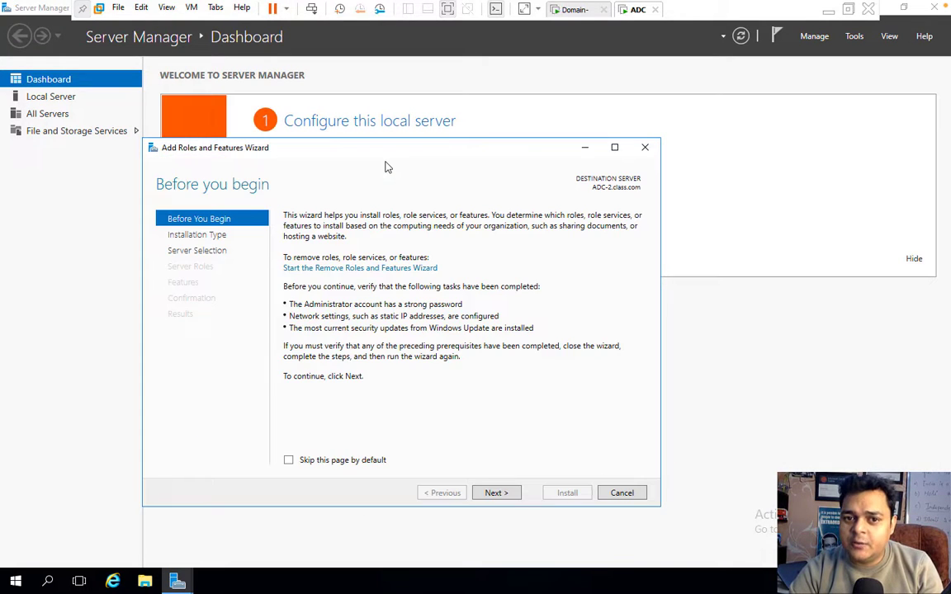
click(496, 493)
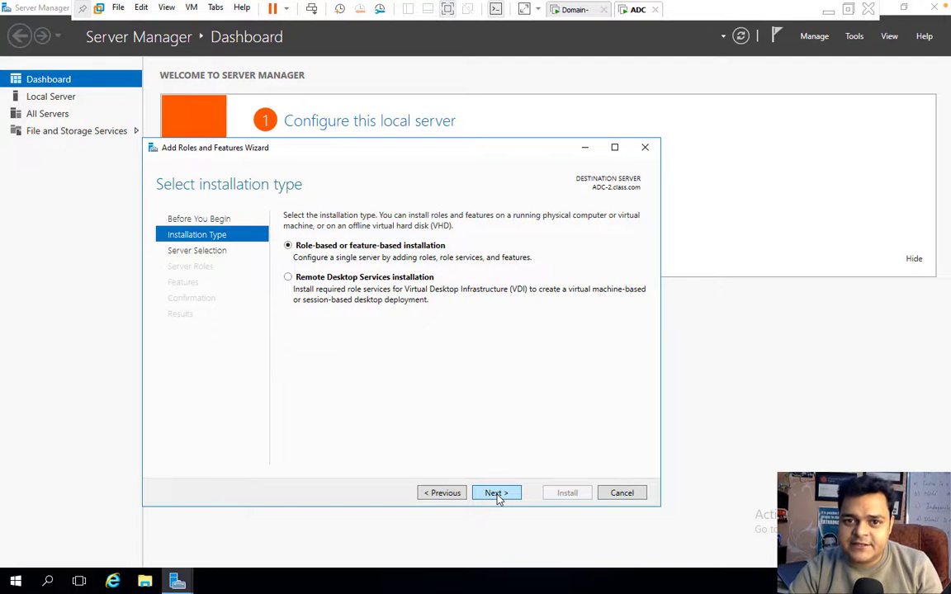
click(496, 492)
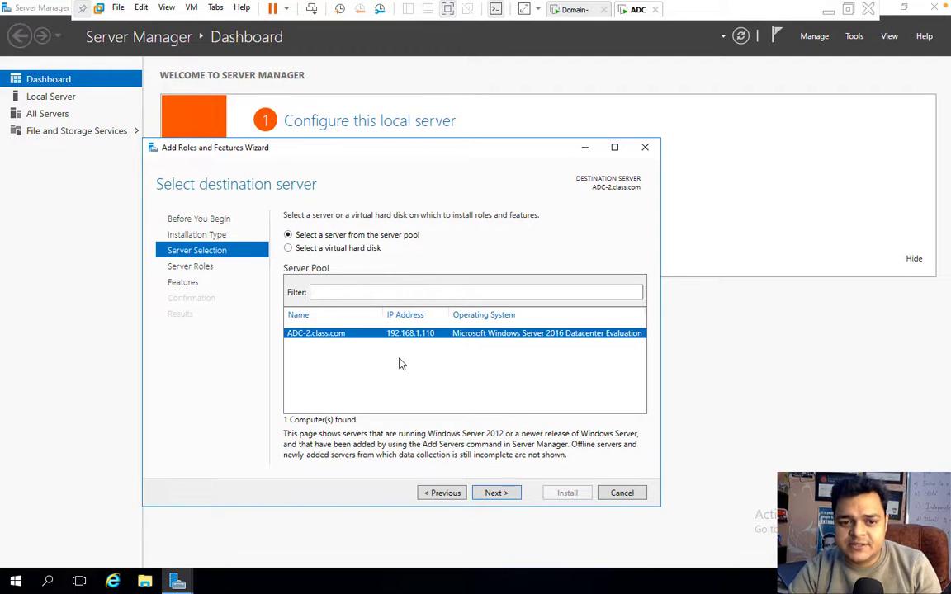
click(497, 493)
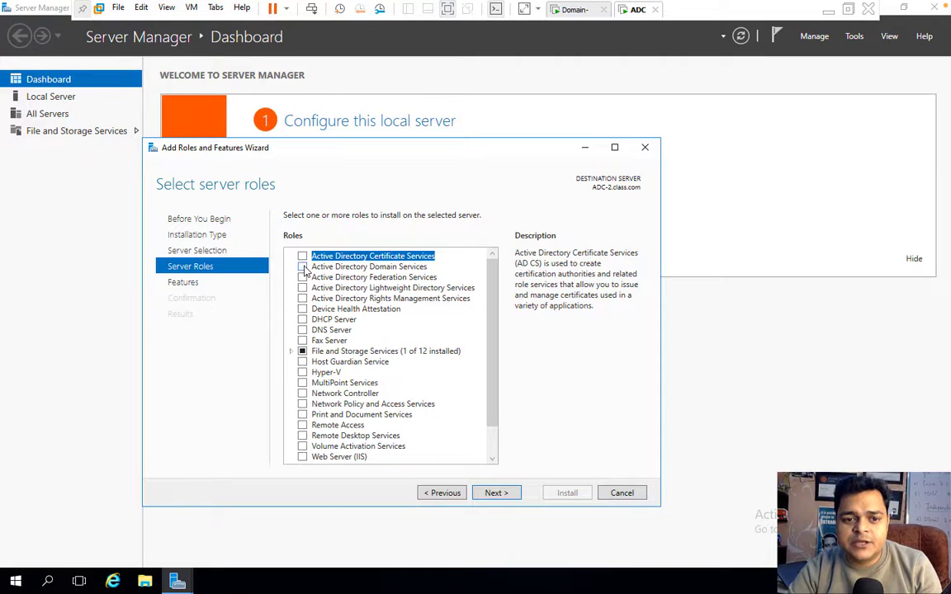
click(303, 268)
click(439, 440)
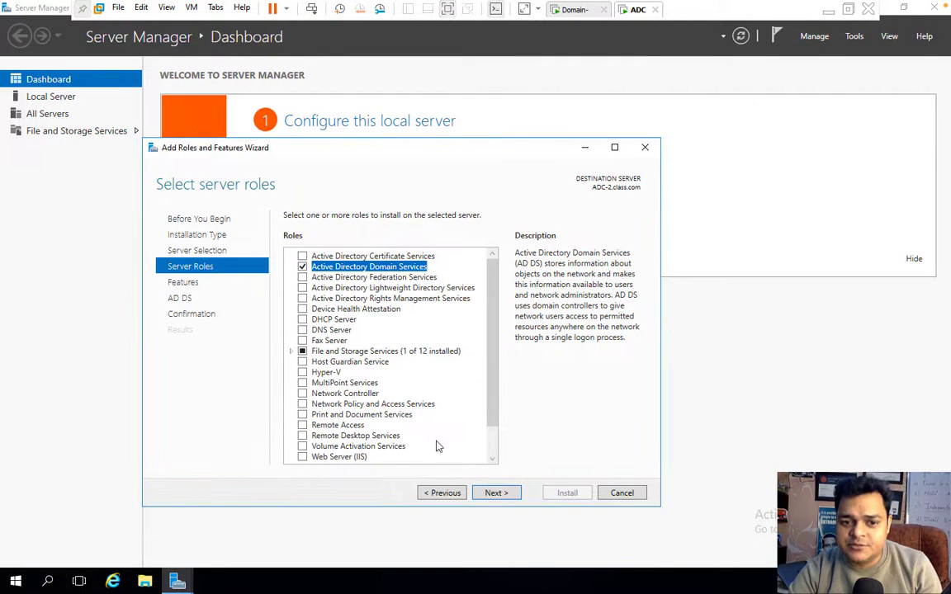
click(496, 492)
click(496, 493)
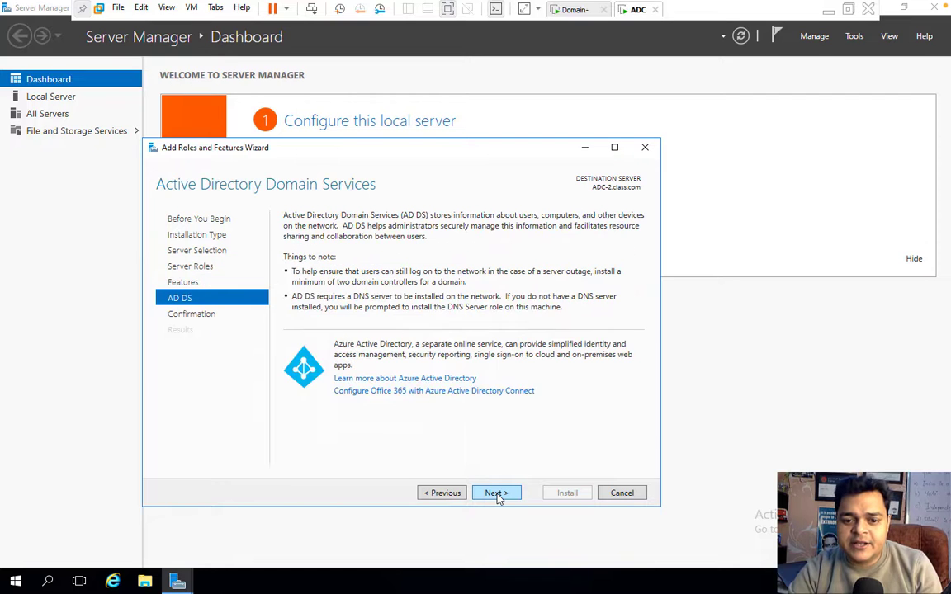
click(496, 494)
click(547, 495)
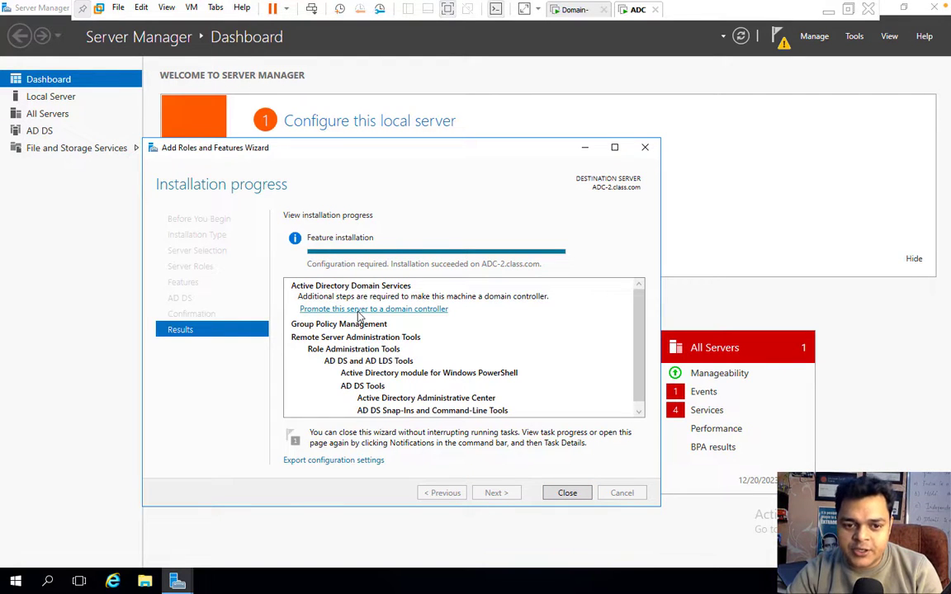
Start the promotion and choose to add a domain controller to the existing domain.
click(358, 310)
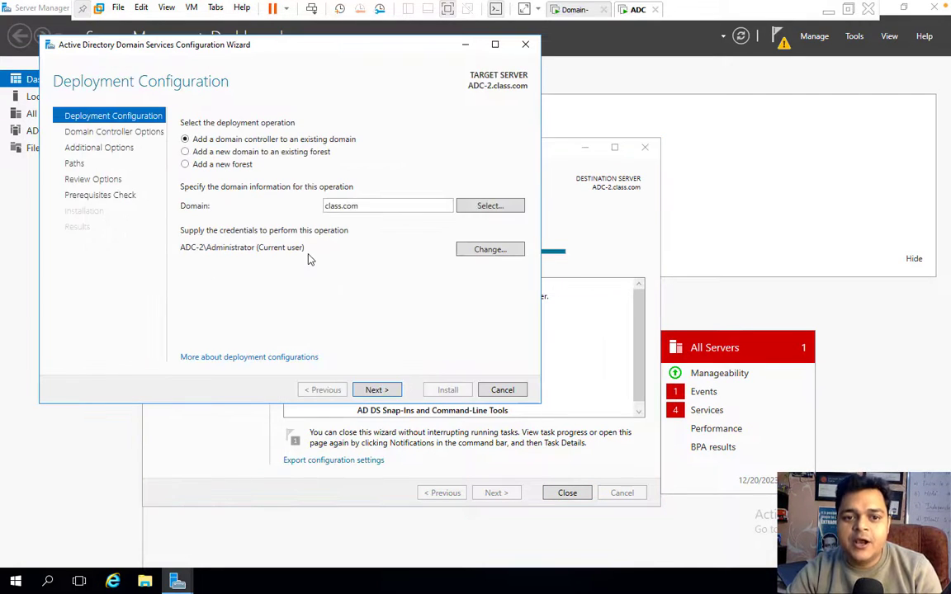
click(211, 165)
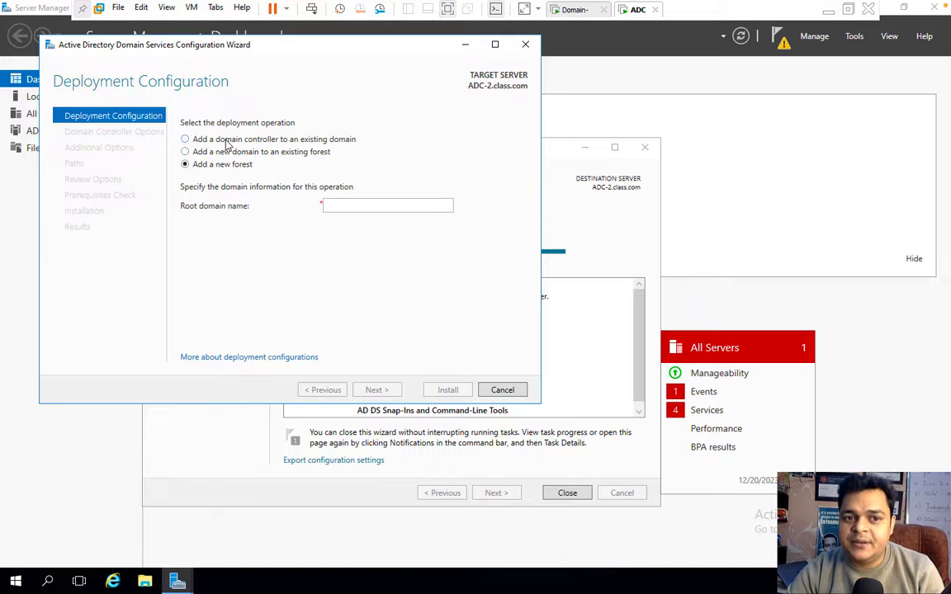
click(227, 142)
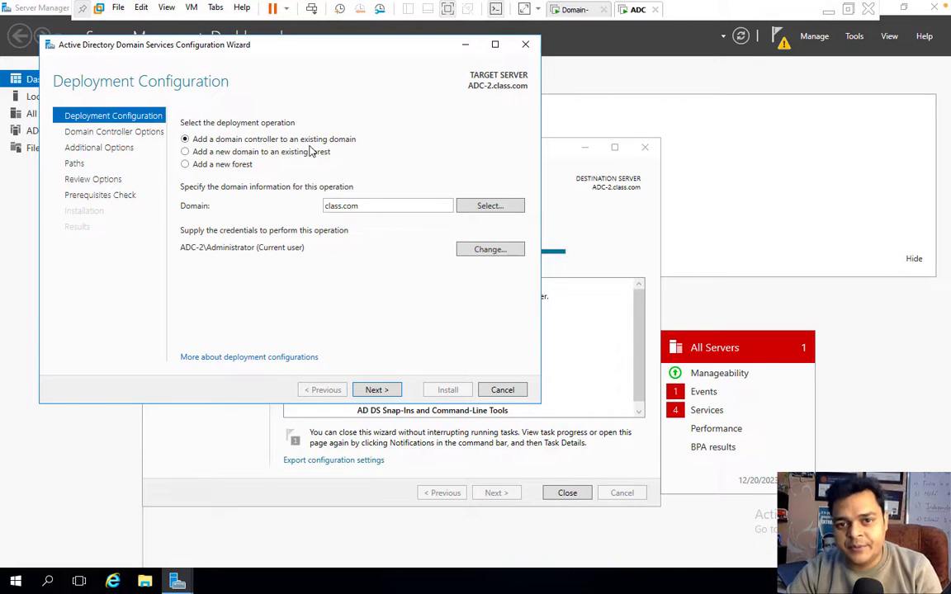
Supply the CLASS\Administrator credentials and continue to Domain Controller Options.
click(490, 249)
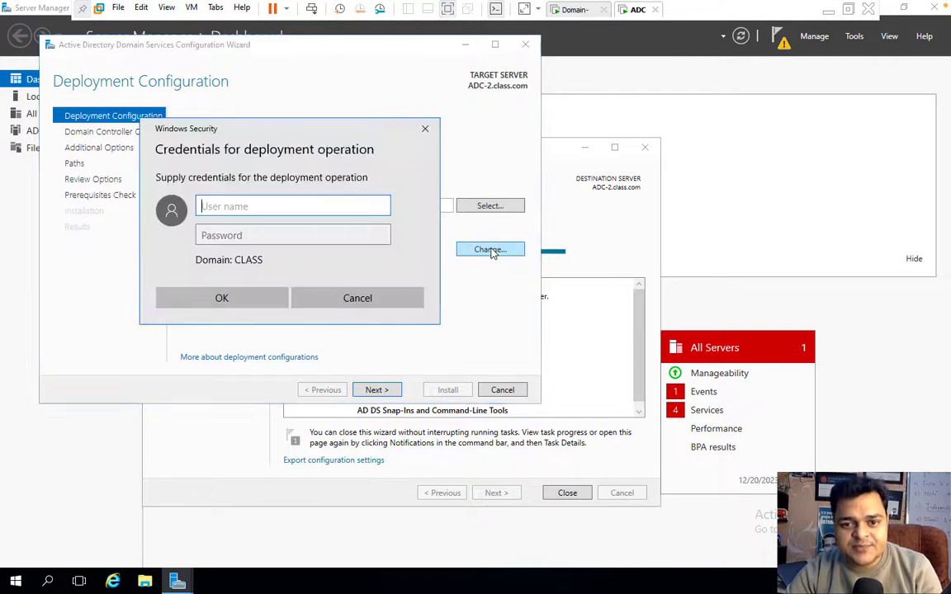
text(Ad)
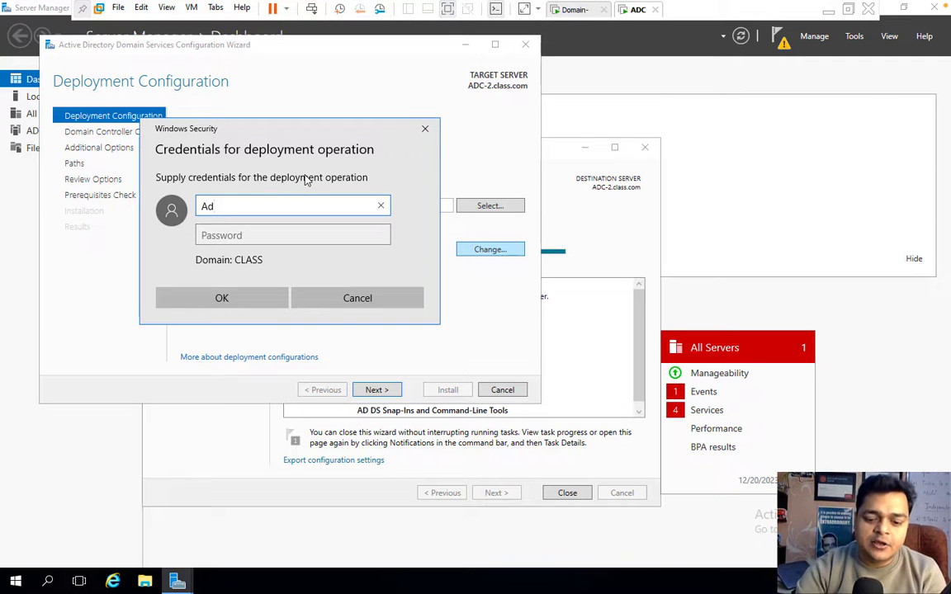
text(ministrator)
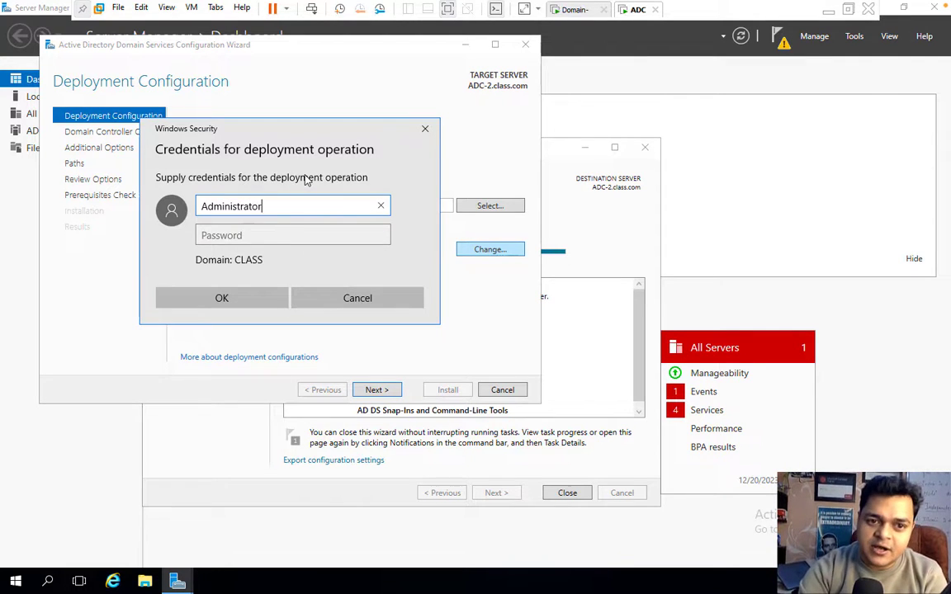
key(Tab)
text(•••••)
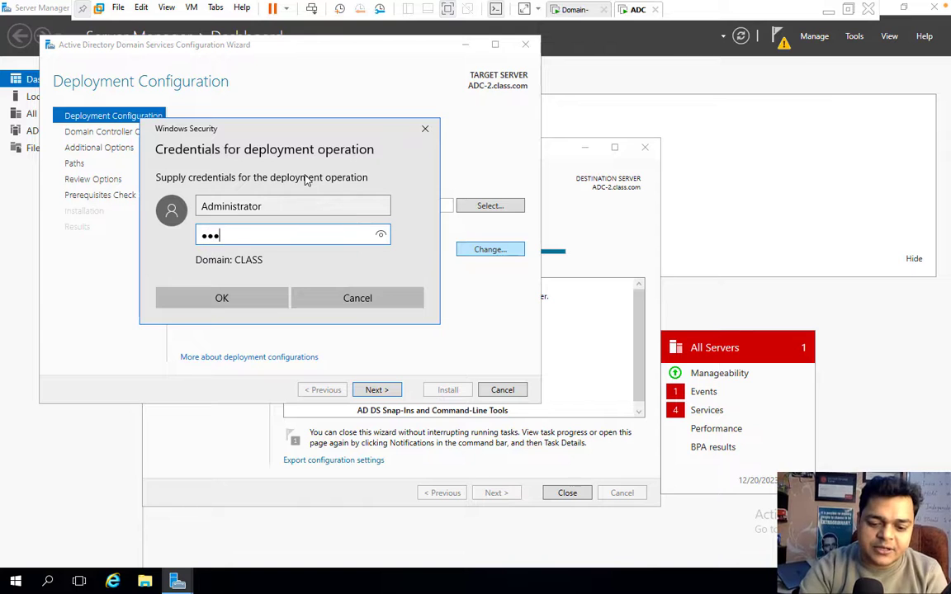
text(••••)
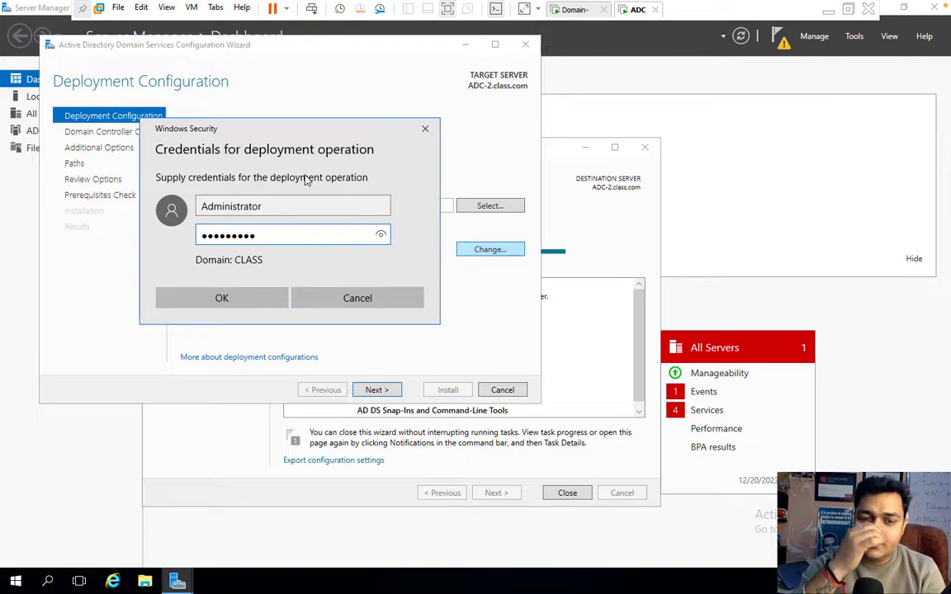
click(243, 295)
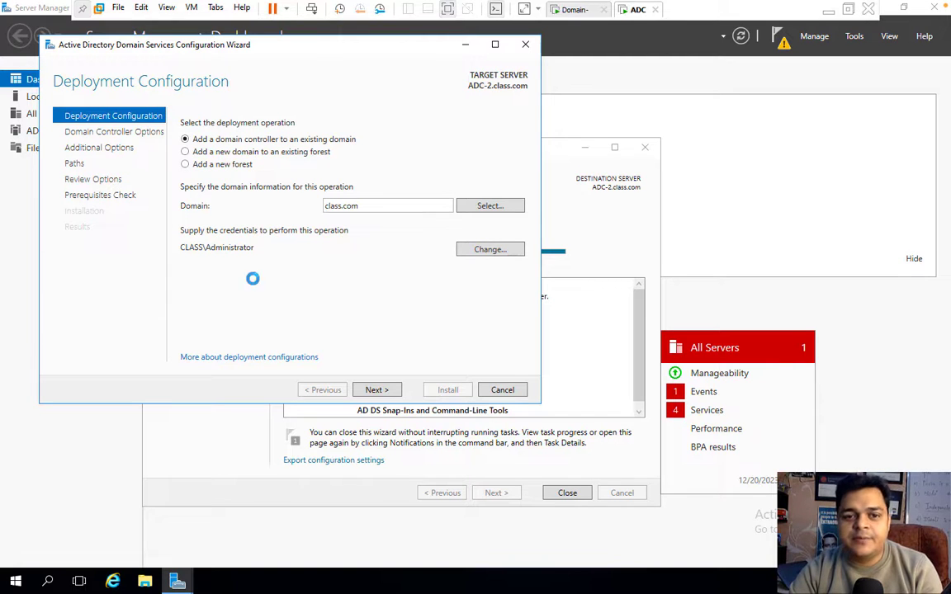
click(376, 389)
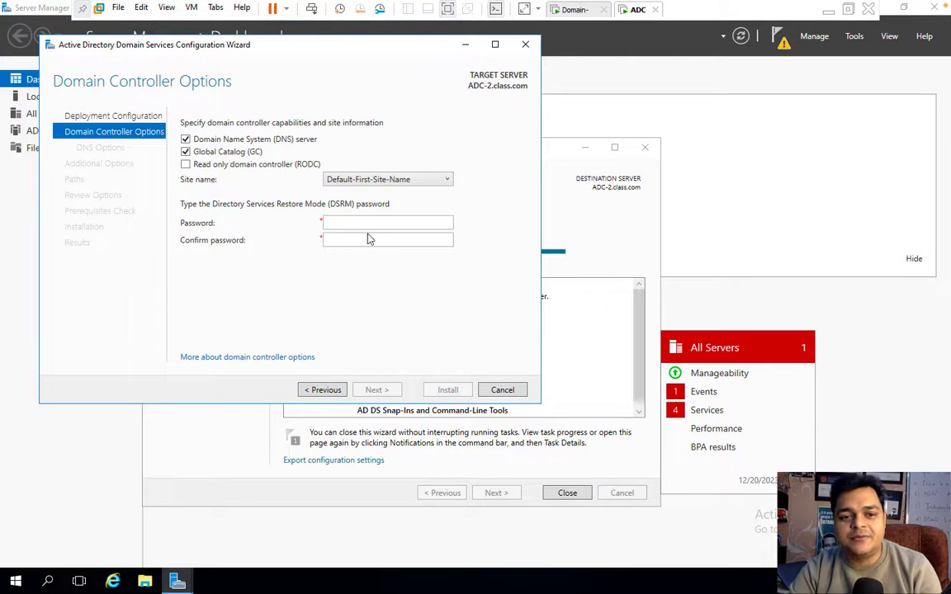
Enter and confirm the DSRM password, then advance past Domain Controller Options.
click(347, 221)
text(•••••••)
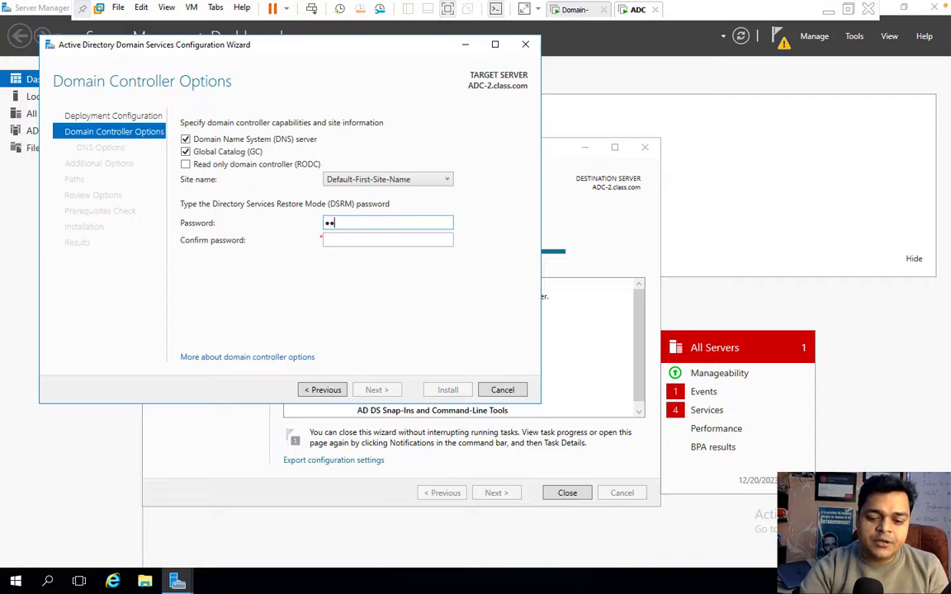
text(••)
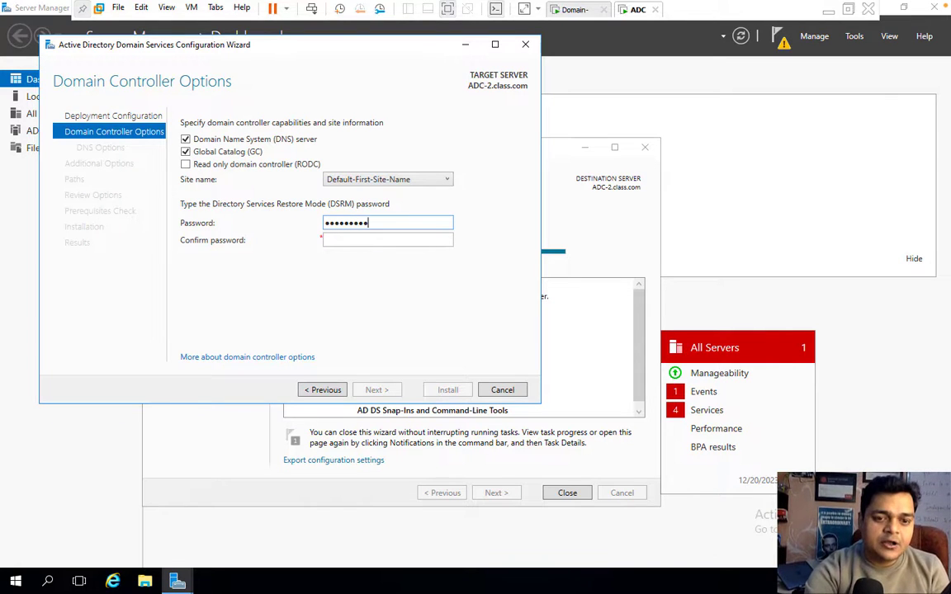
key(Tab)
text(•••••••••)
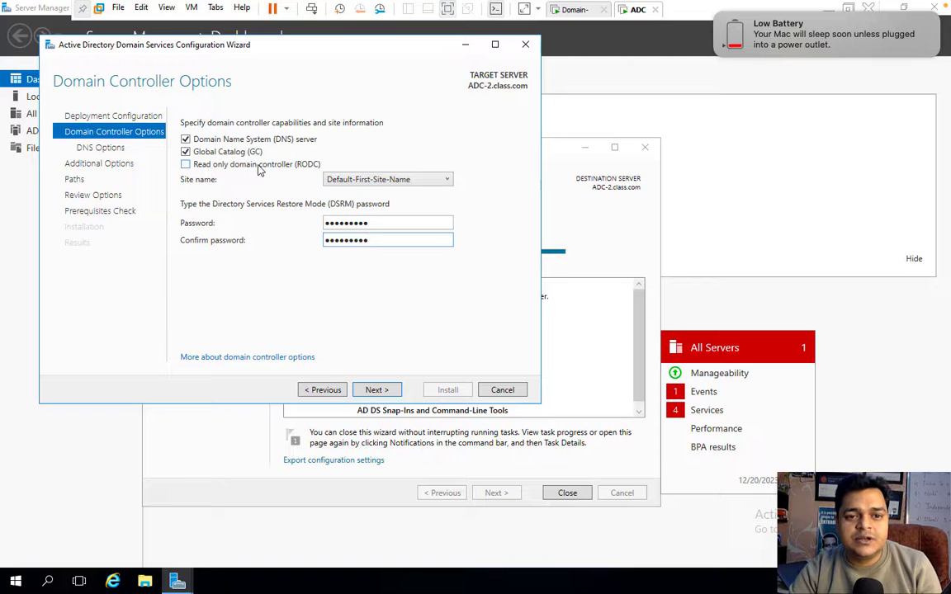
click(377, 389)
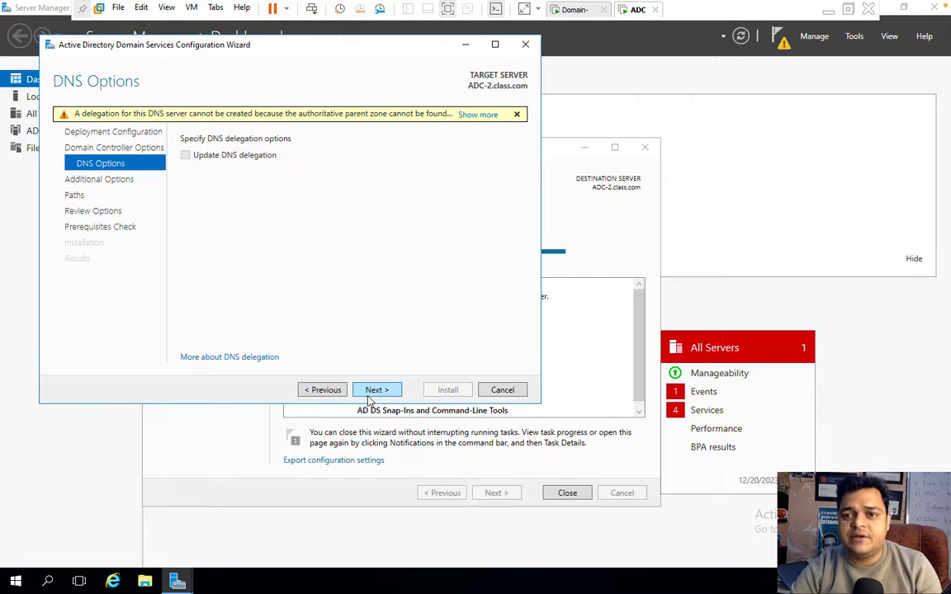
Accept default DNS, replication and path options through to the prerequisites check.
click(371, 395)
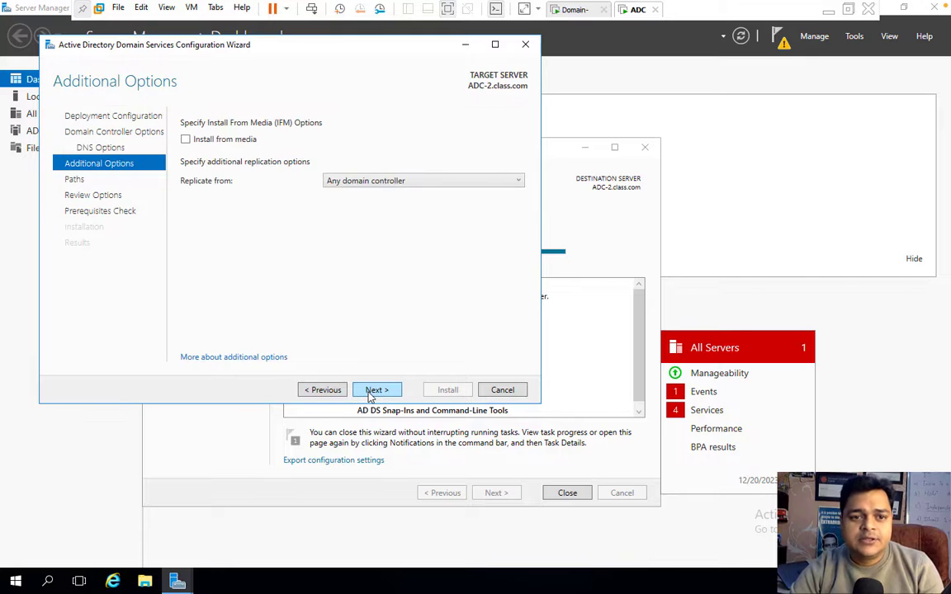
click(370, 395)
click(371, 395)
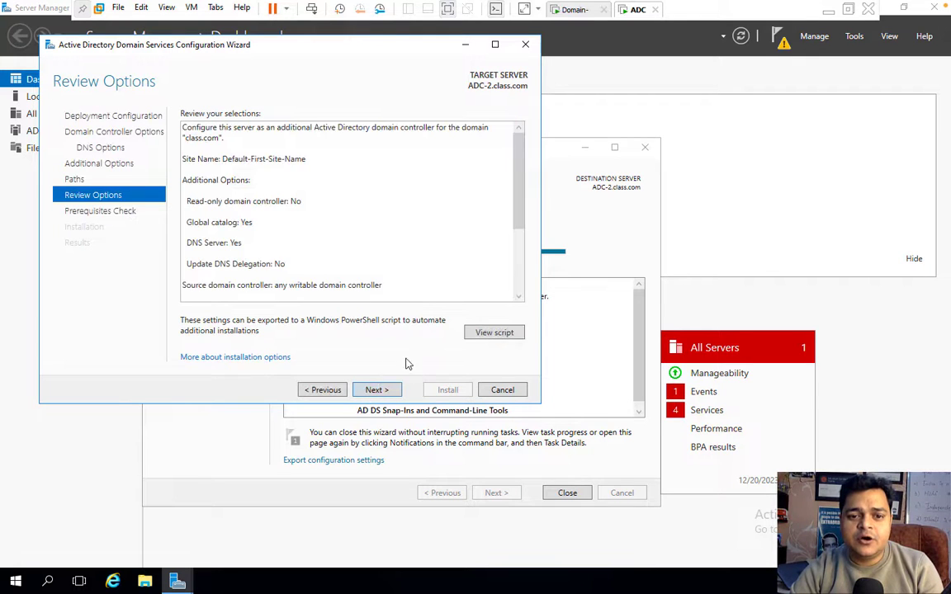
click(374, 391)
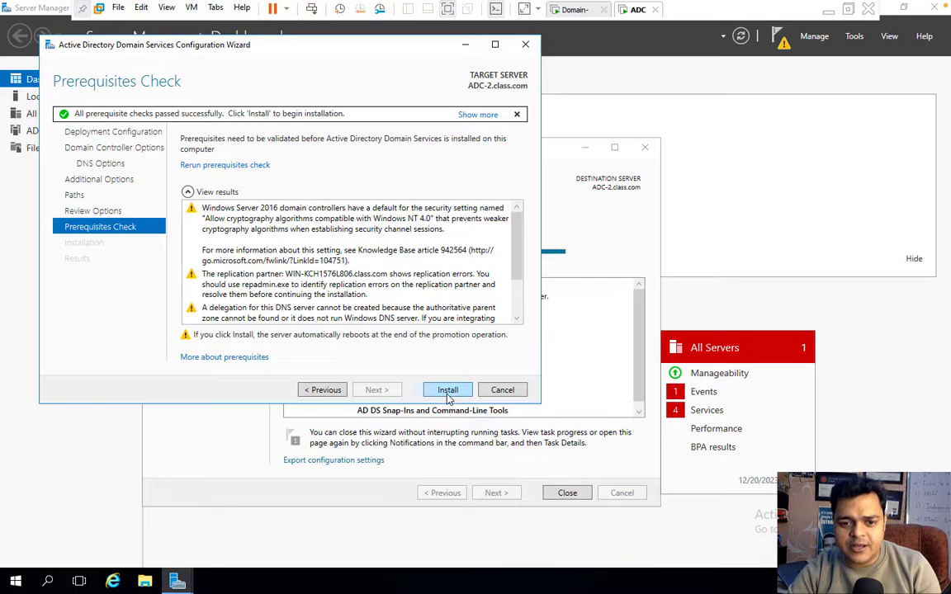
Start the AD DS installation and switch over to the OneNote whiteboard.
click(448, 395)
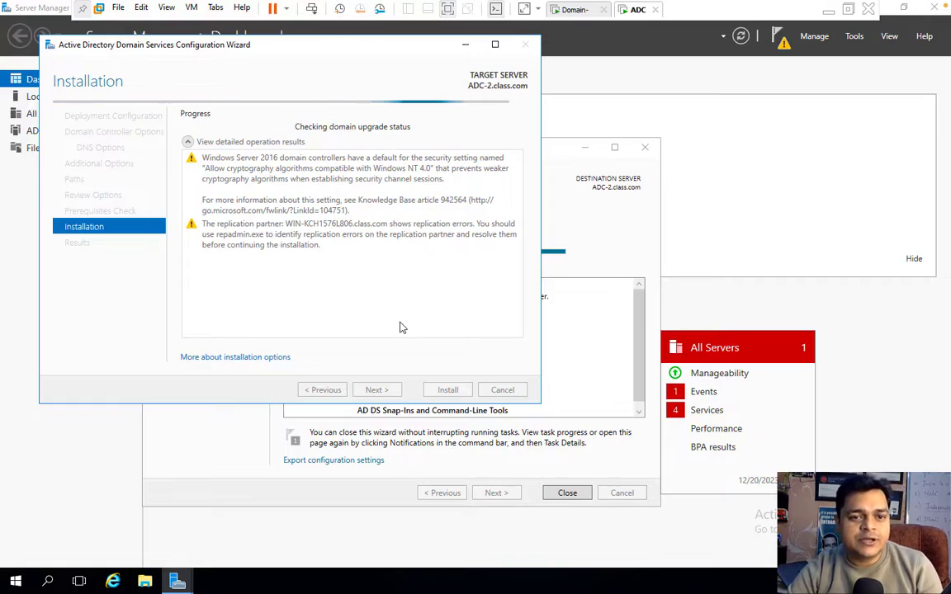
key(ctrl+Left)
key(ctrl+Right)
key(ctrl+Right)
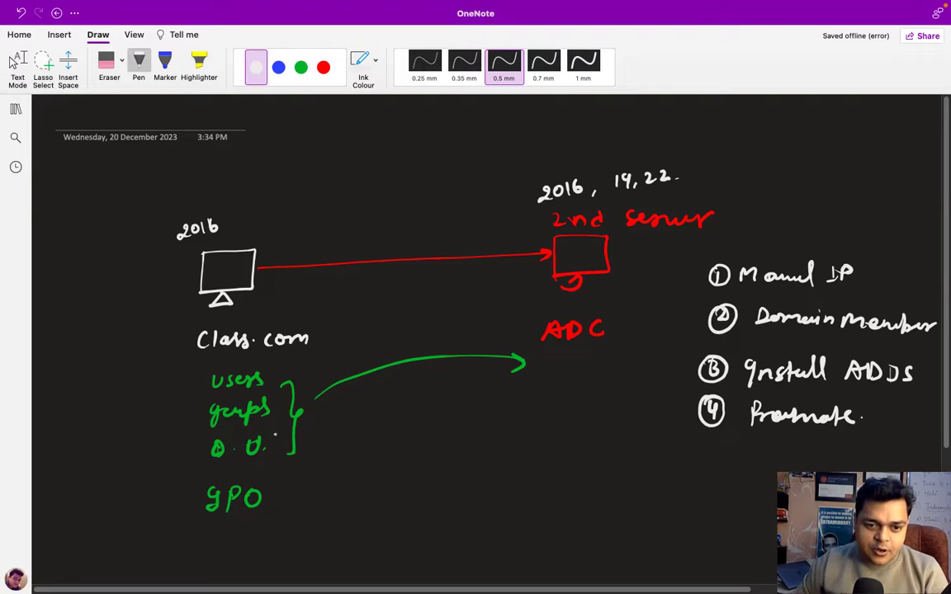
Draw an arrow from the green list to ADC and mark the ADC label.
mouse_move(330, 401)
mouse_down()
mouse_move(509, 386)
mouse_move(499, 393)
mouse_up()
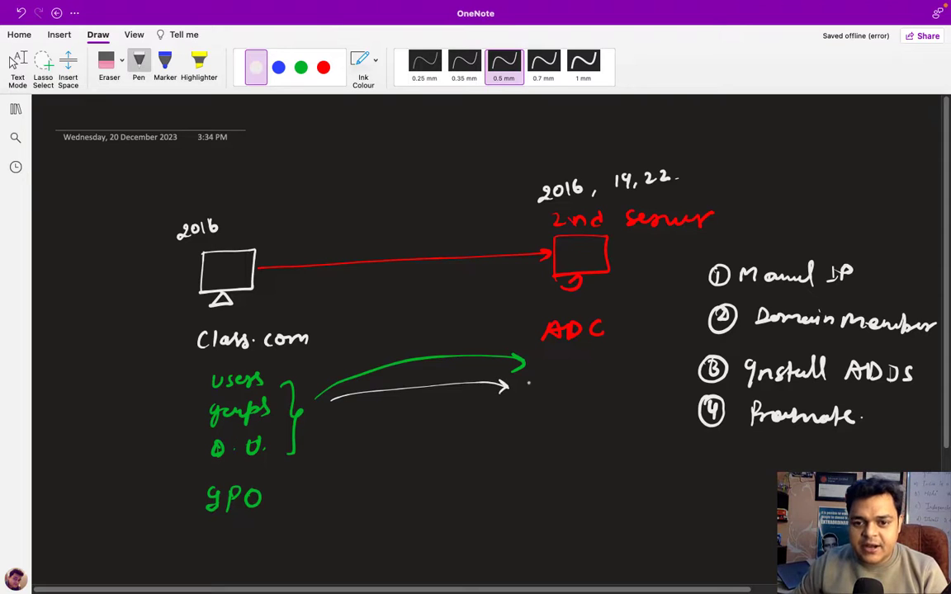
drag(558, 347, 602, 345)
drag(573, 315, 599, 313)
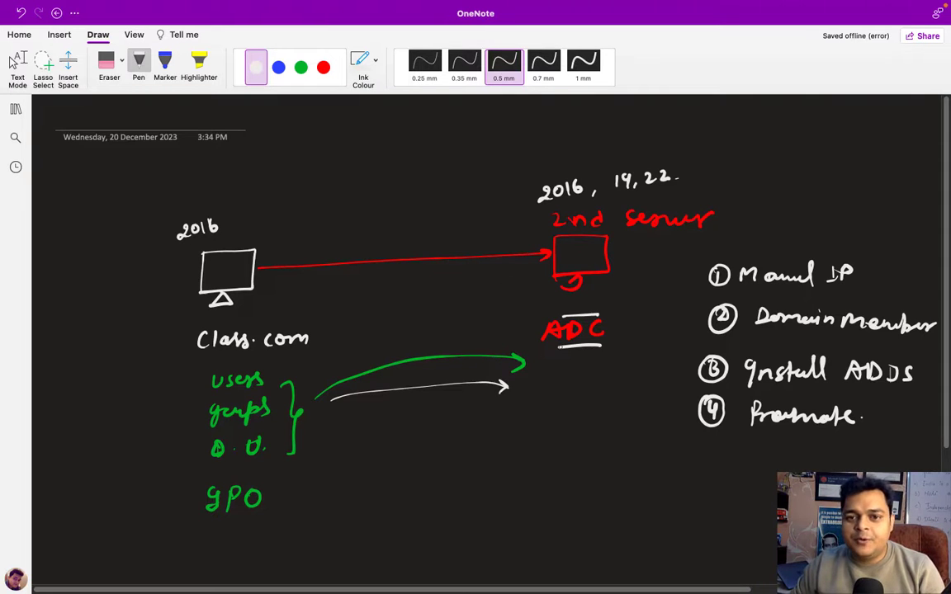
Add X and tick marks over the server versions and write an underlined 'Fail over'.
mouse_move(229, 194)
mouse_down()
mouse_move(215, 212)
mouse_move(228, 209)
mouse_up()
drag(730, 213, 755, 206)
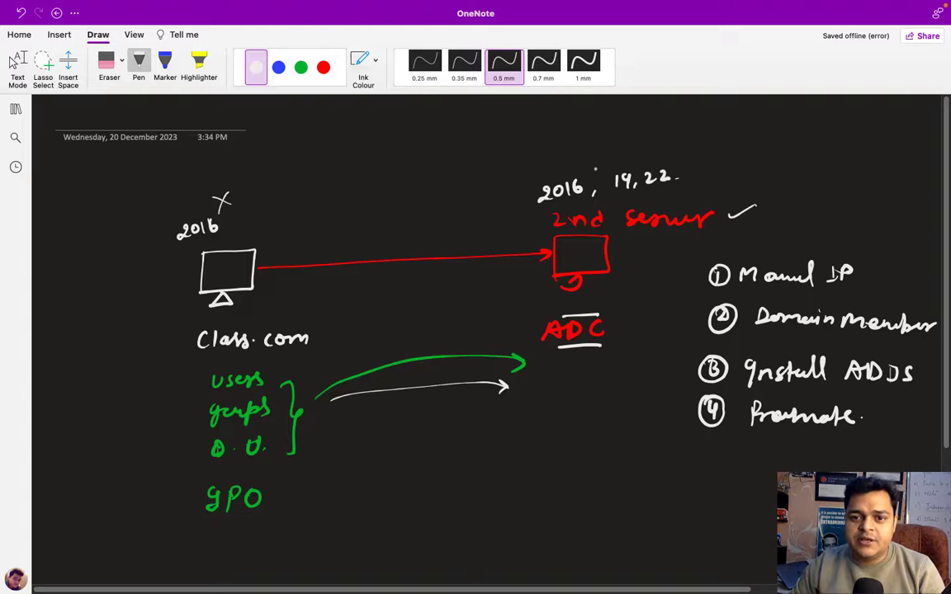
drag(581, 147, 593, 161)
drag(592, 148, 580, 162)
drag(238, 193, 263, 179)
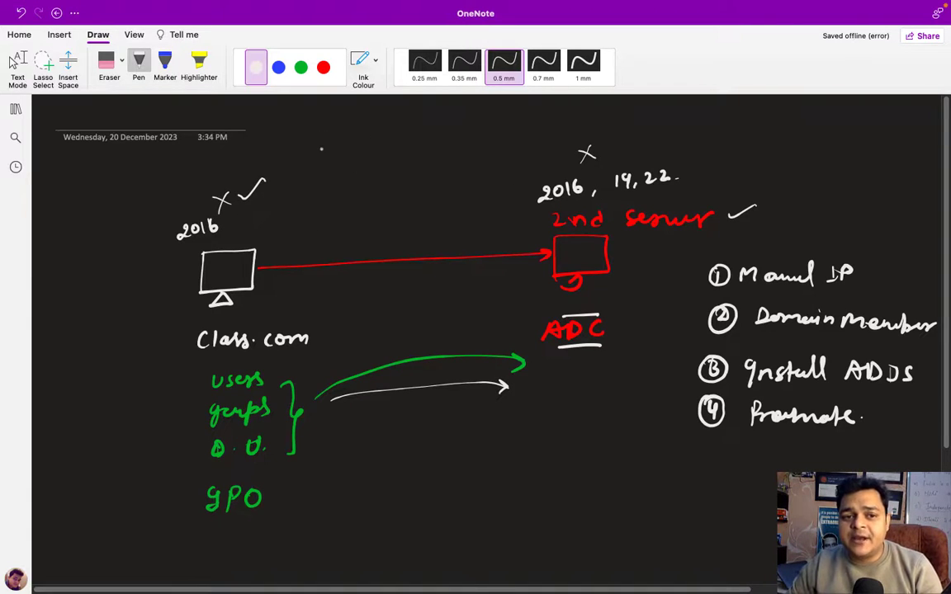
mouse_move(333, 130)
mouse_down()
mouse_move(322, 154)
mouse_move(331, 141)
mouse_move(377, 147)
mouse_move(402, 135)
mouse_up()
mouse_move(408, 132)
mouse_down()
mouse_move(440, 124)
mouse_move(355, 177)
mouse_up()
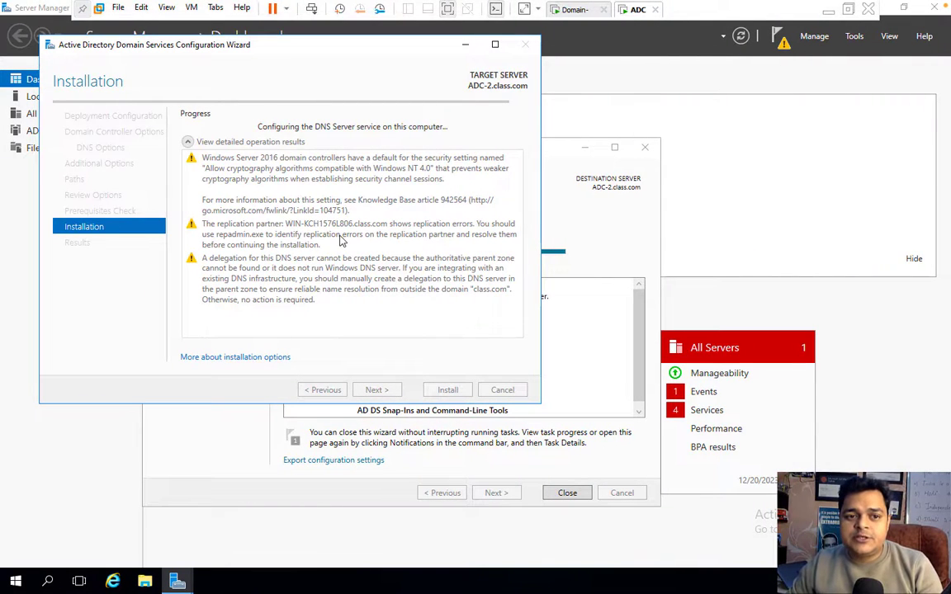
Tick the red second-server box and underline Class.com, groups, O.U. and GPO.
key(ctrl+Right)
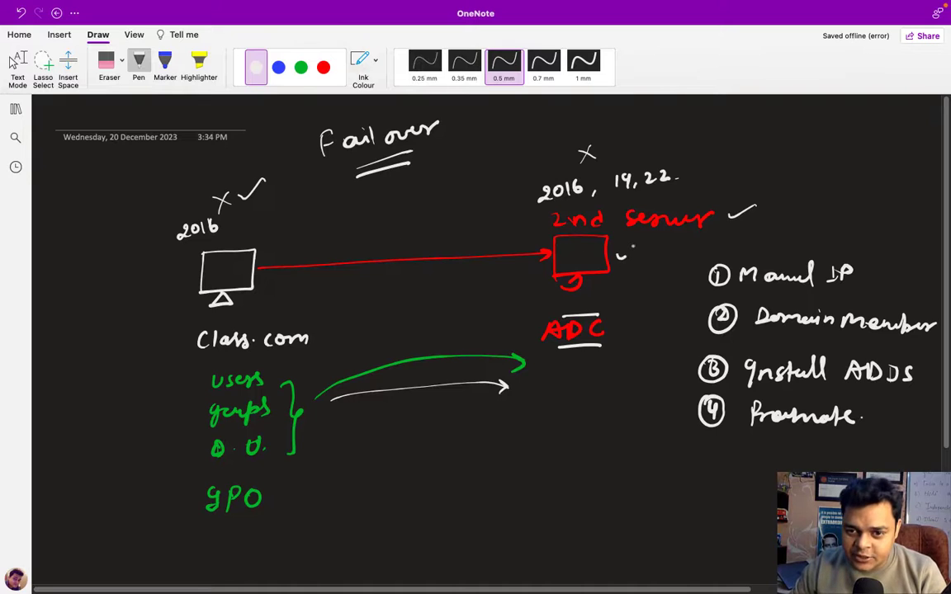
drag(616, 253, 635, 247)
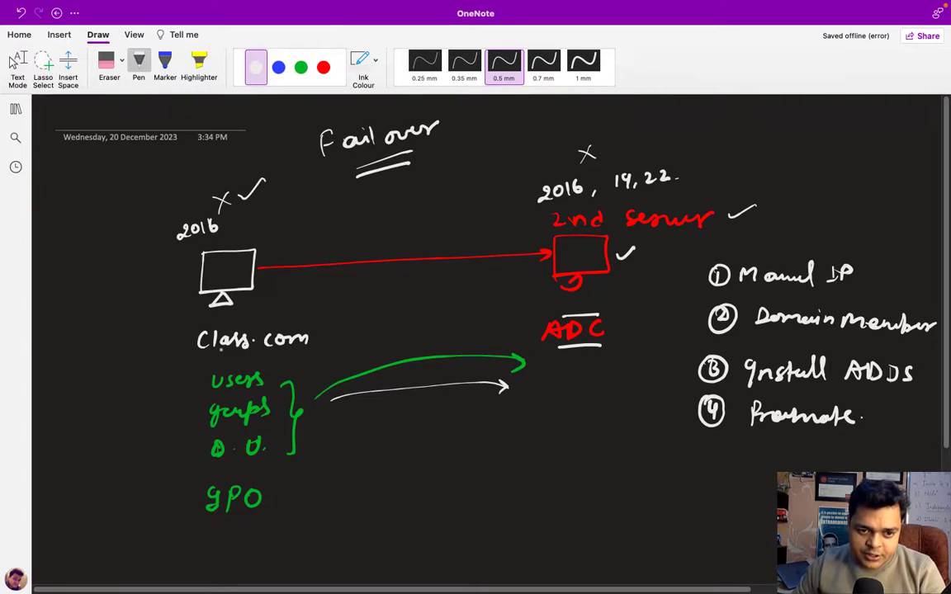
drag(221, 350, 273, 349)
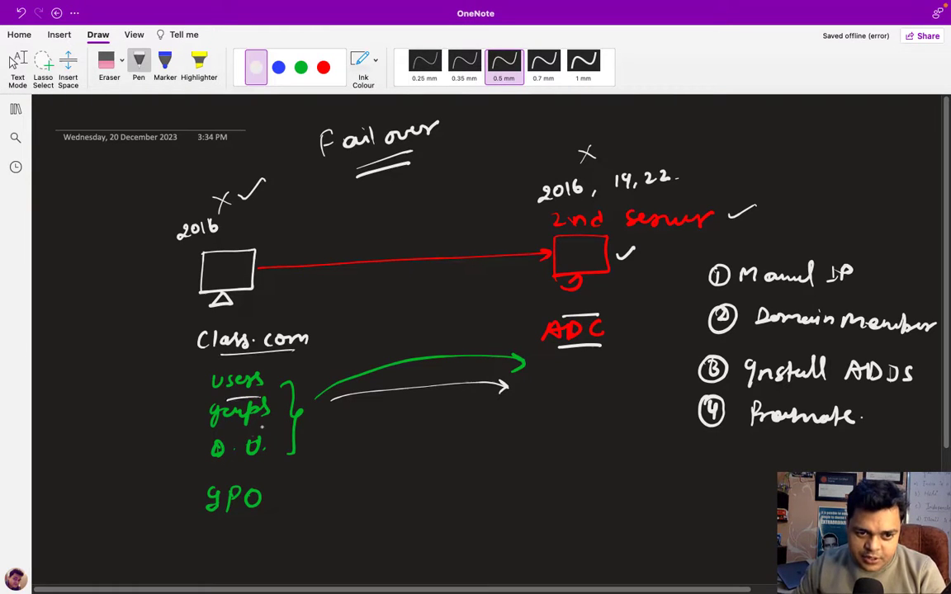
drag(213, 426, 268, 424)
drag(222, 464, 263, 462)
drag(217, 534, 259, 525)
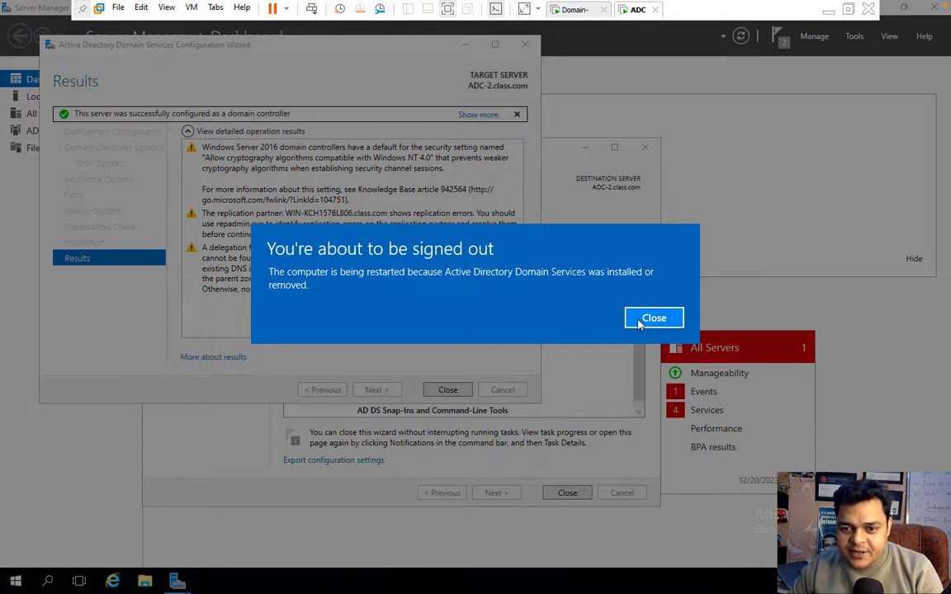
Close the sign-out notice, the AD DS configuration wizard and the Add Roles and Features wizard.
click(645, 318)
click(451, 393)
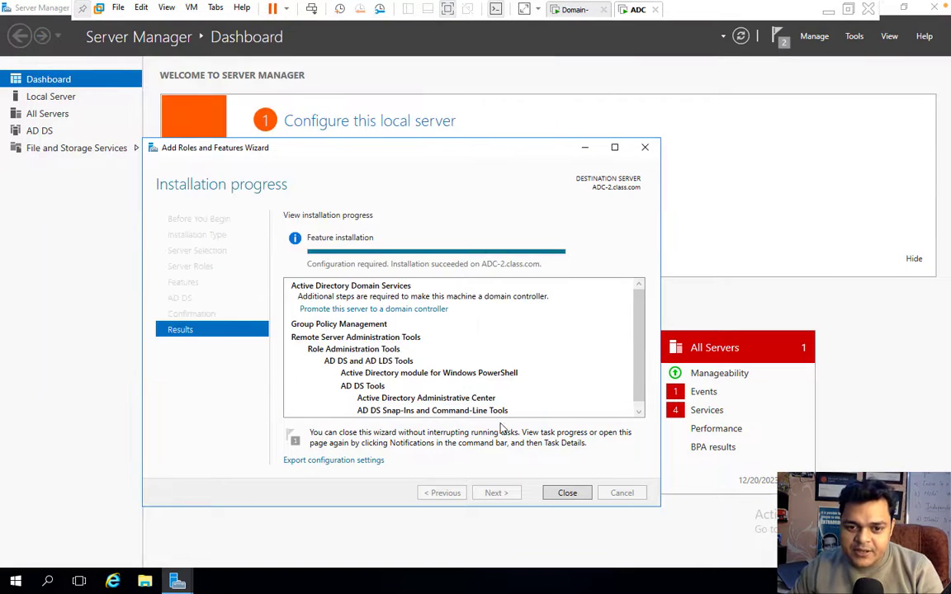
click(566, 493)
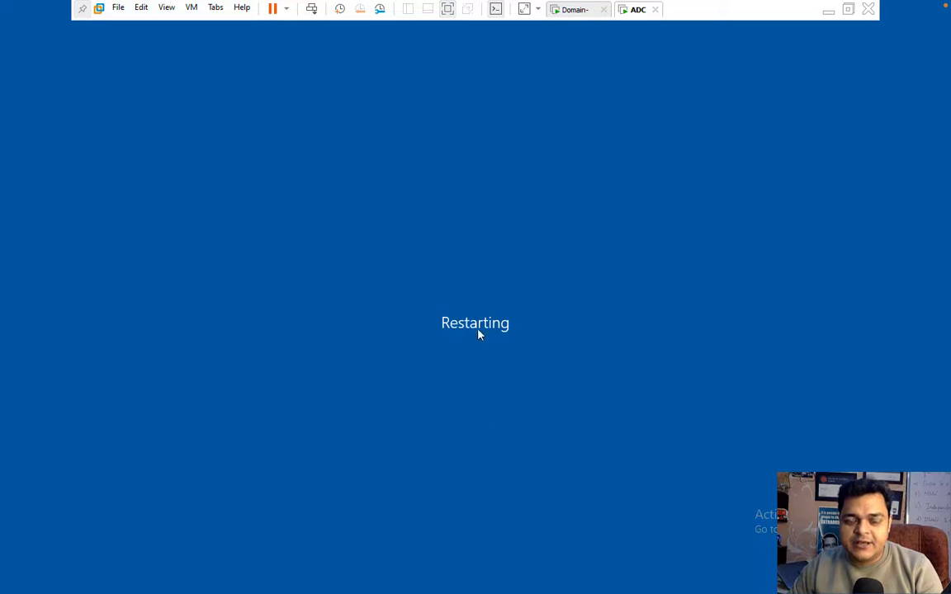
On the Domain VM, review the class, global and telnet accounts in the Users container.
click(576, 10)
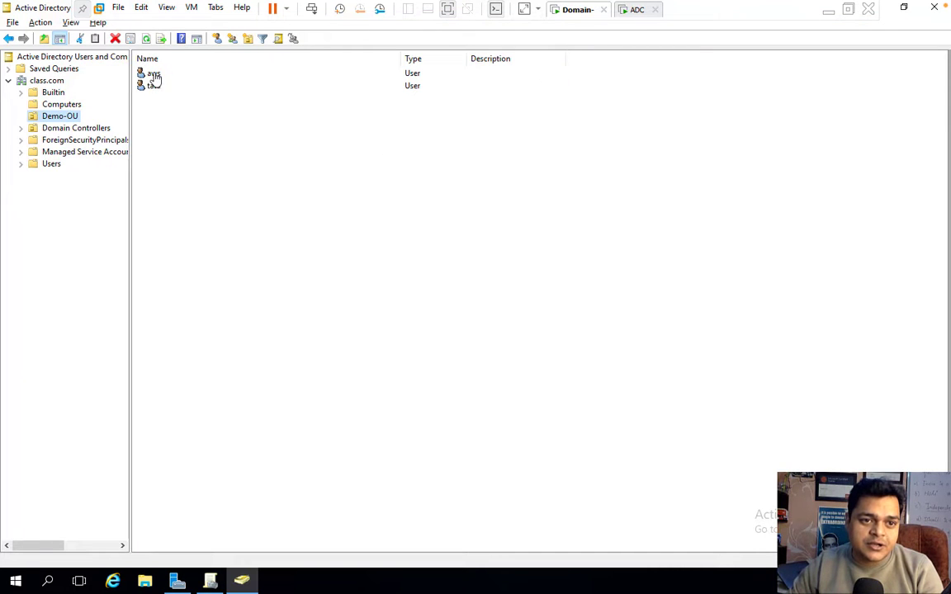
click(46, 80)
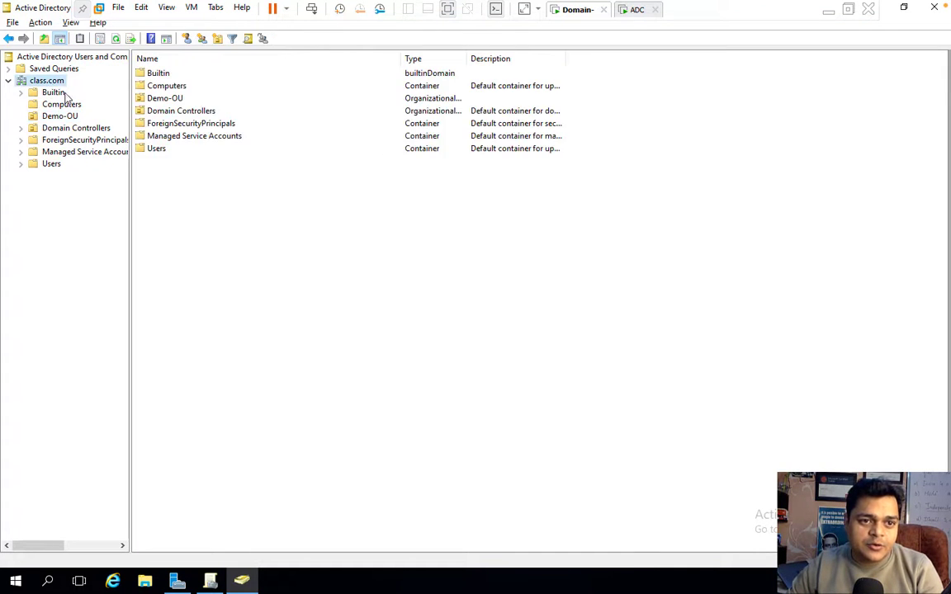
click(51, 164)
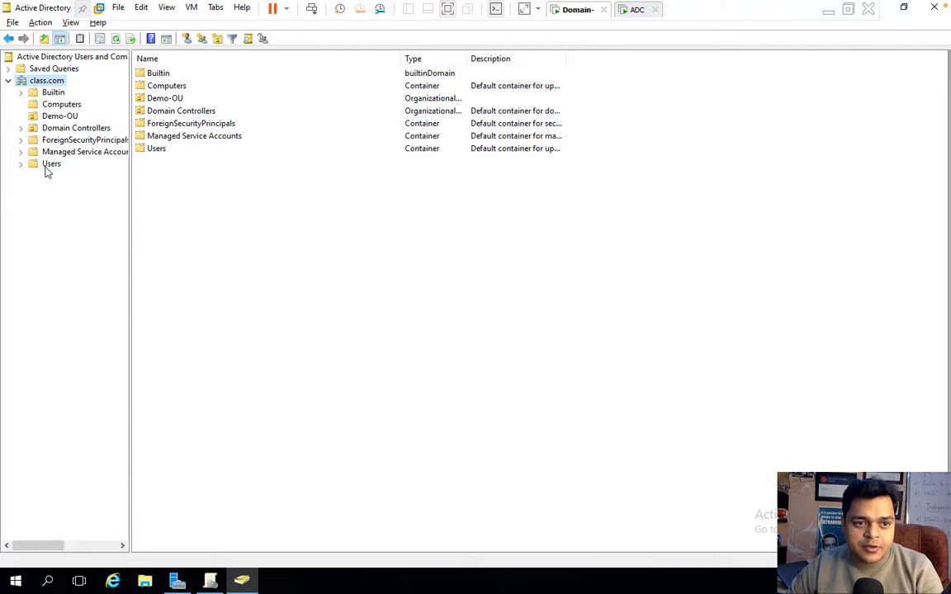
click(154, 161)
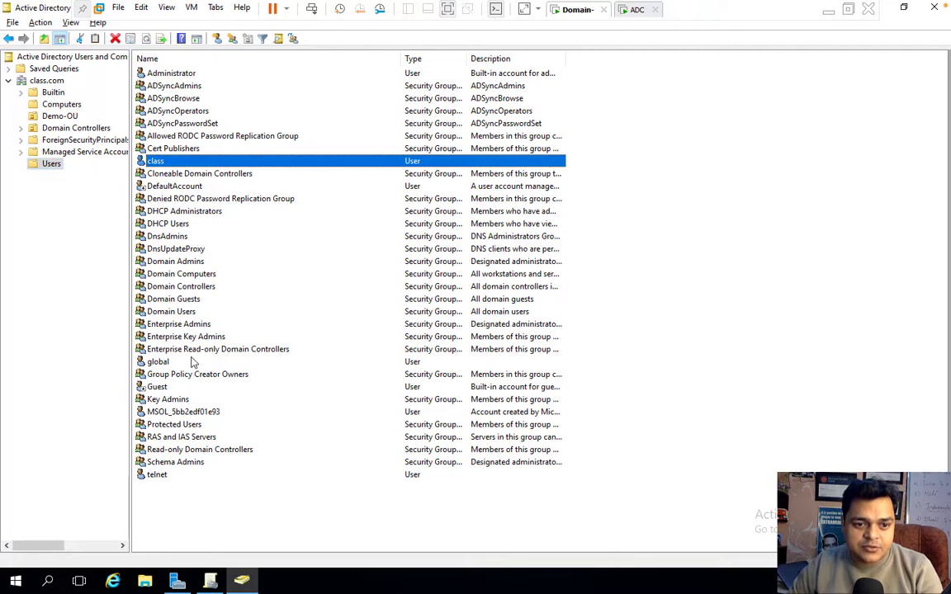
click(158, 362)
click(160, 476)
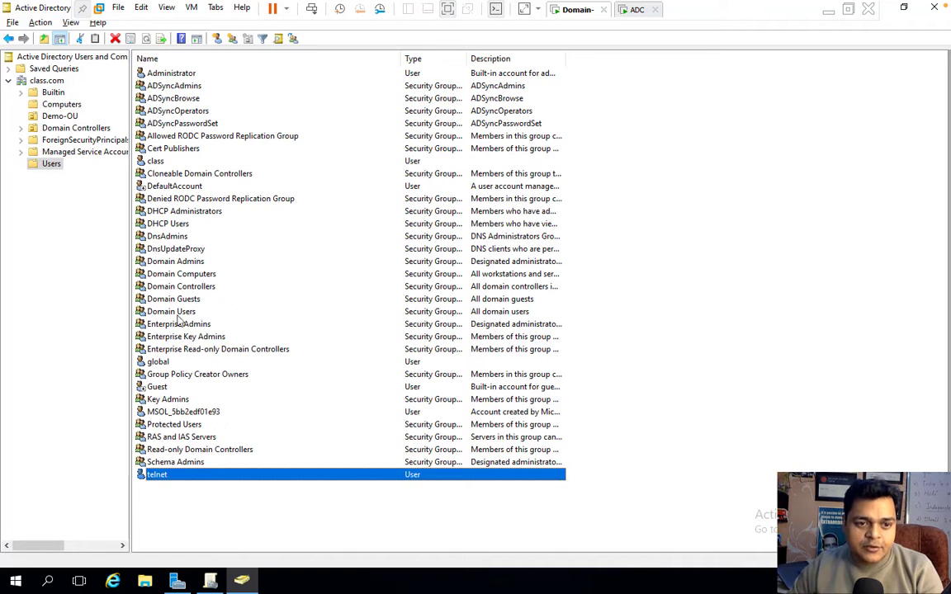
Review Computers and the Demo-OU users aws and tata, refresh, then check the ADC VM.
click(56, 105)
click(59, 118)
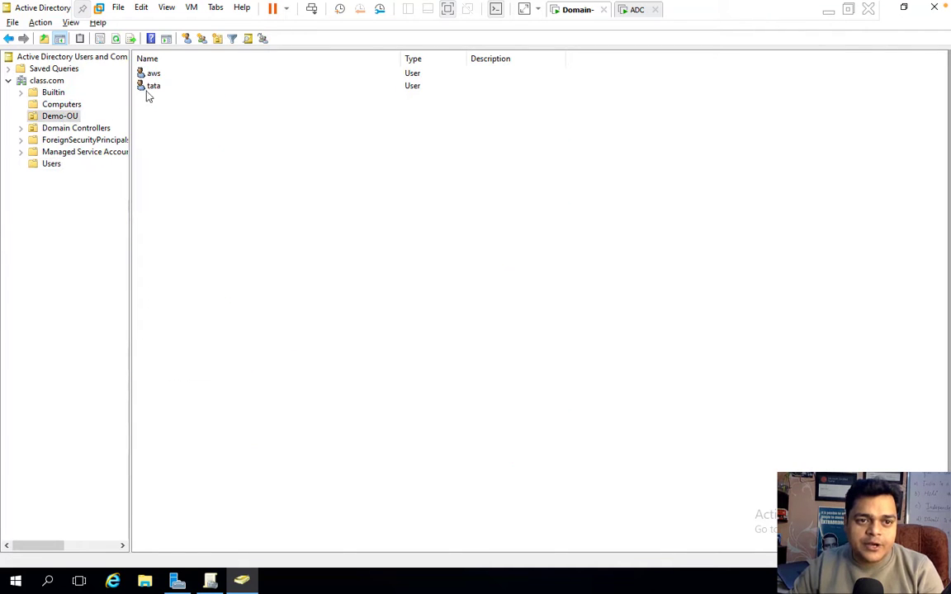
click(149, 74)
click(153, 87)
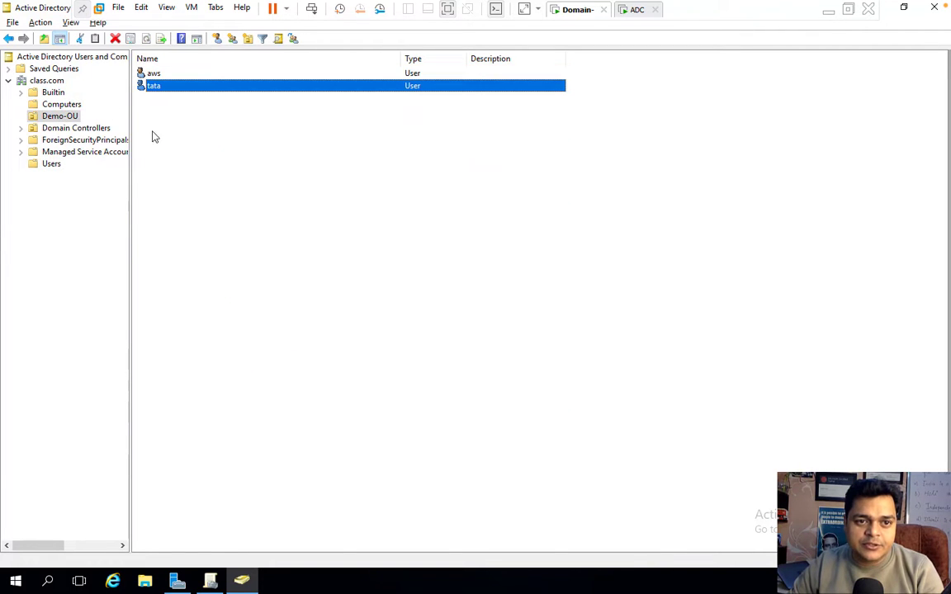
click(67, 105)
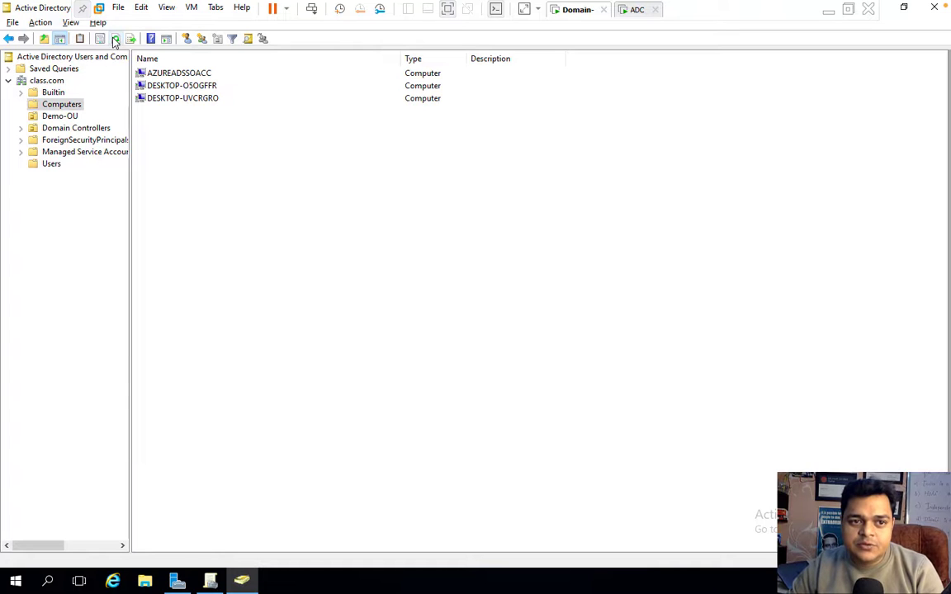
click(116, 39)
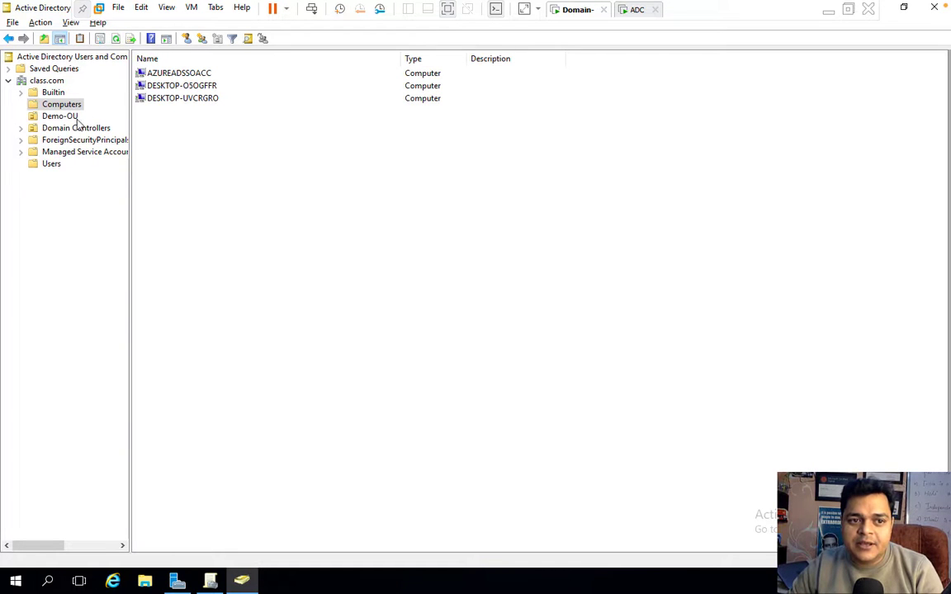
click(73, 117)
click(636, 11)
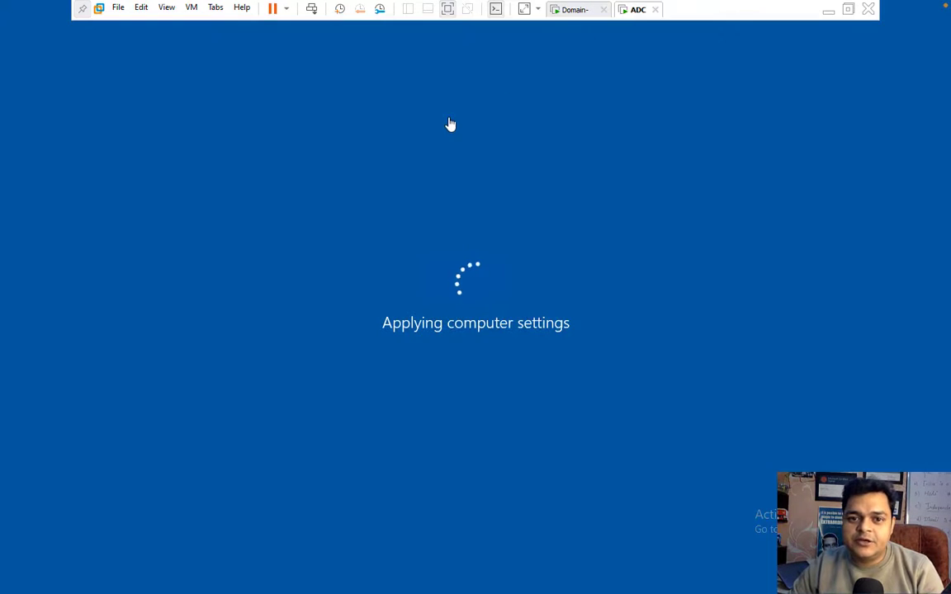
Glance at the Domain VM, then return to the ADC VM as it reaches the lock screen.
click(569, 12)
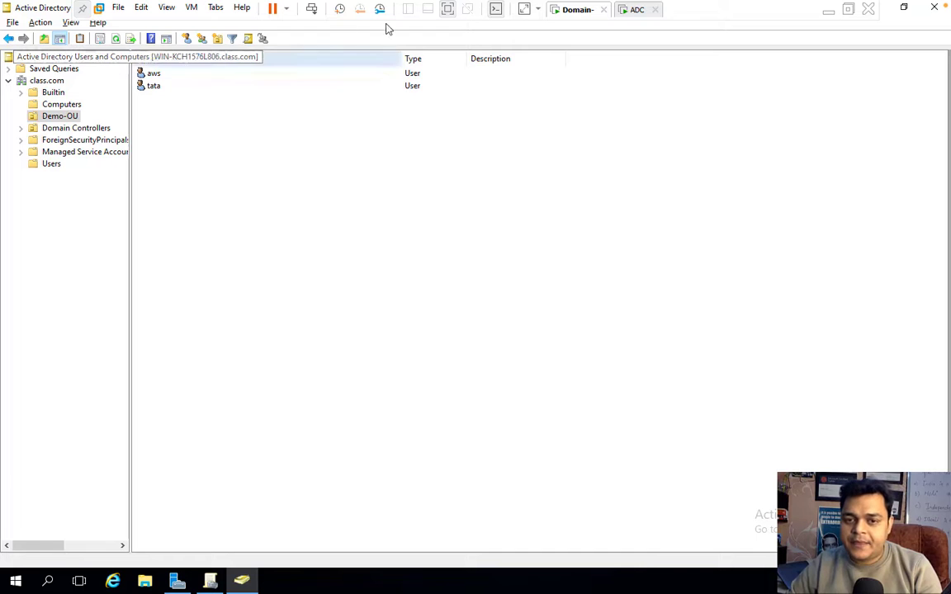
click(631, 11)
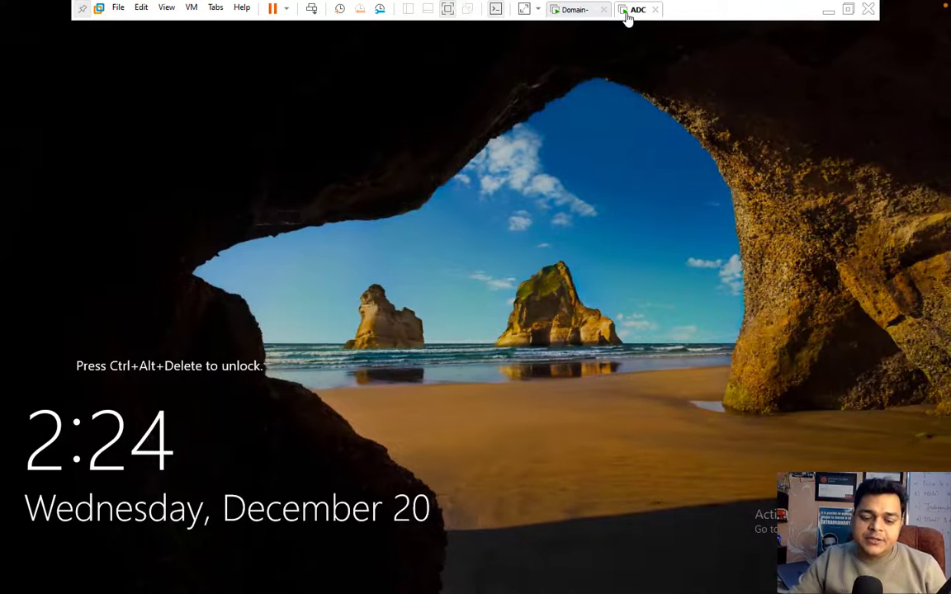
Sign in to ADC as the domain Administrator, retrying after an incorrect-password error.
click(312, 10)
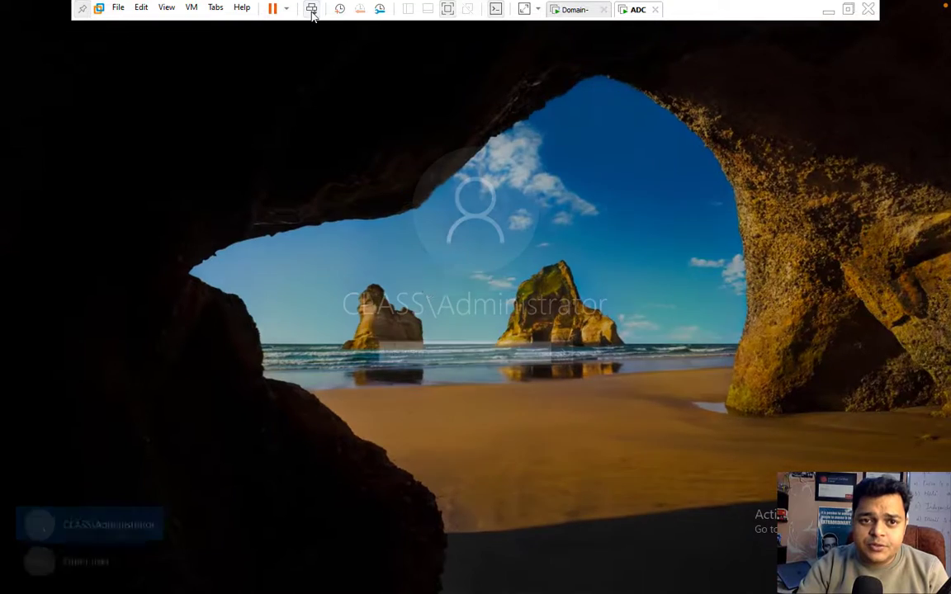
text(P)
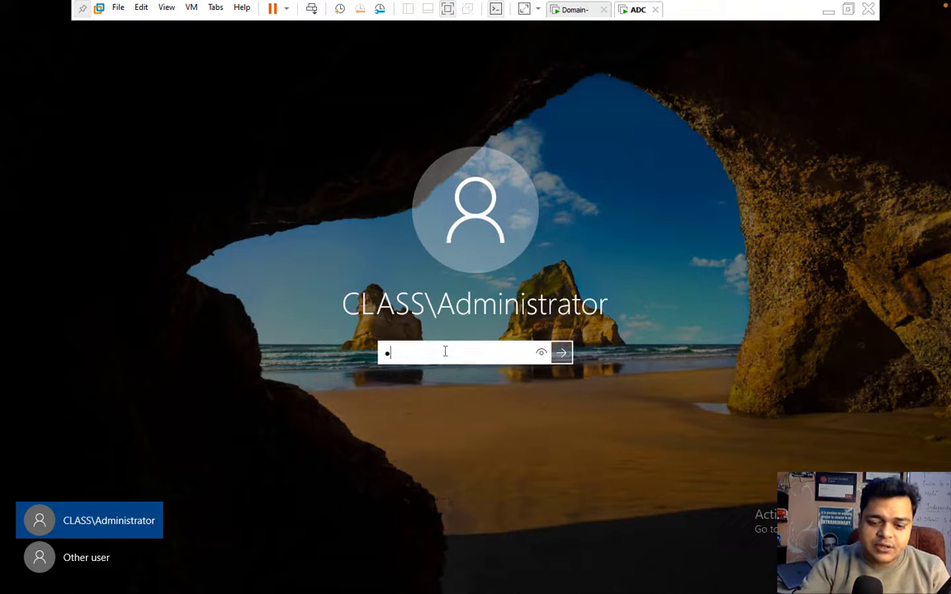
text(assword@123)
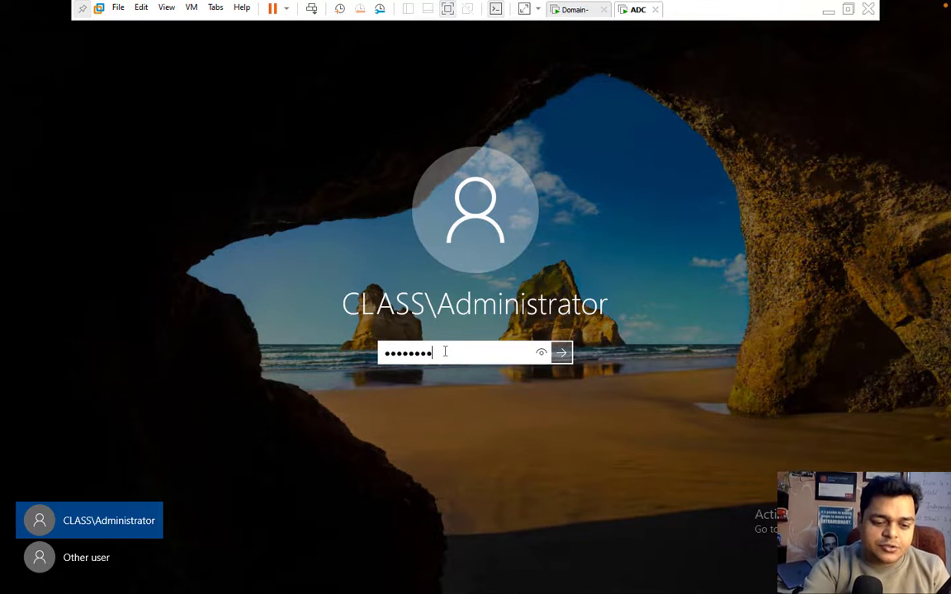
key(Return)
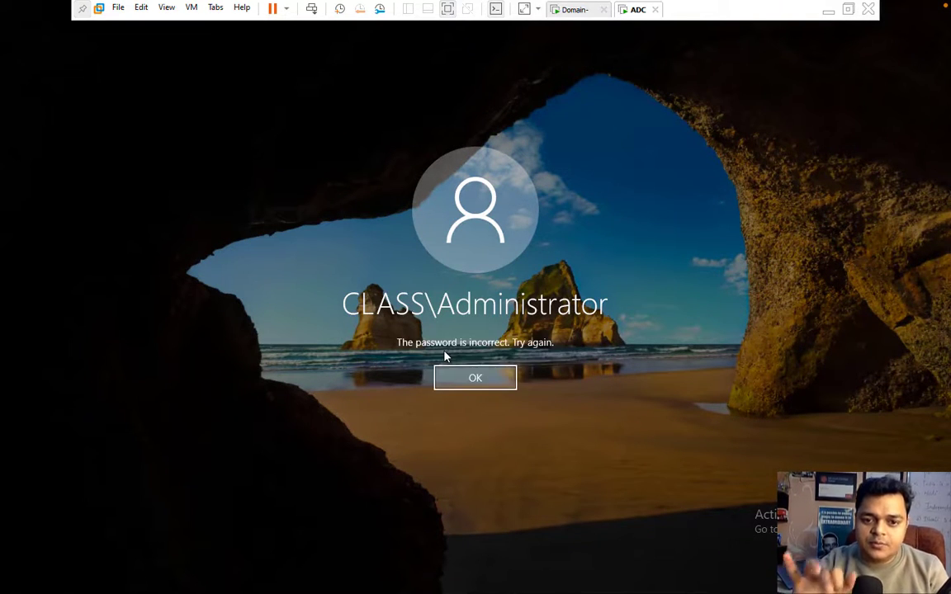
key(Return)
text(Pas)
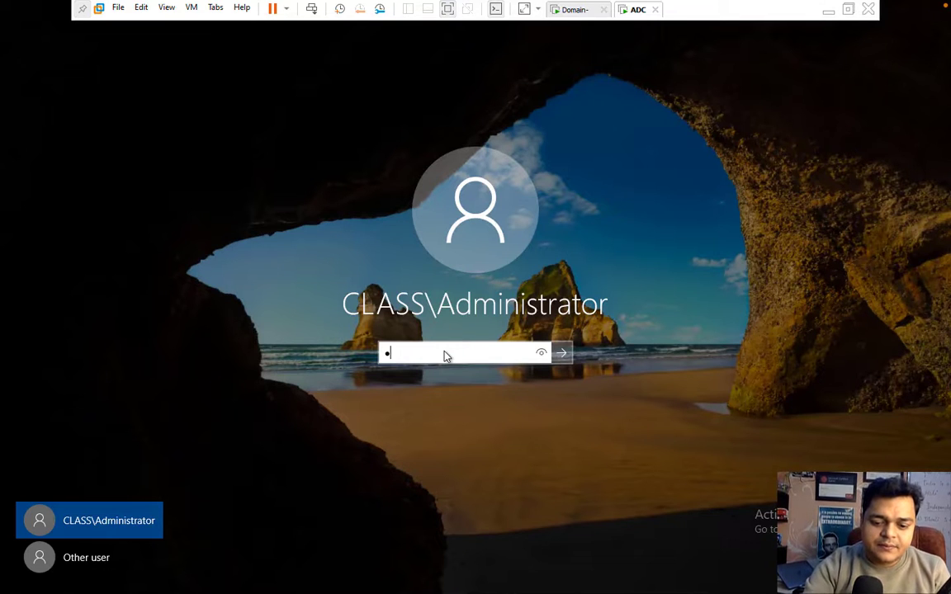
text(sword@1)
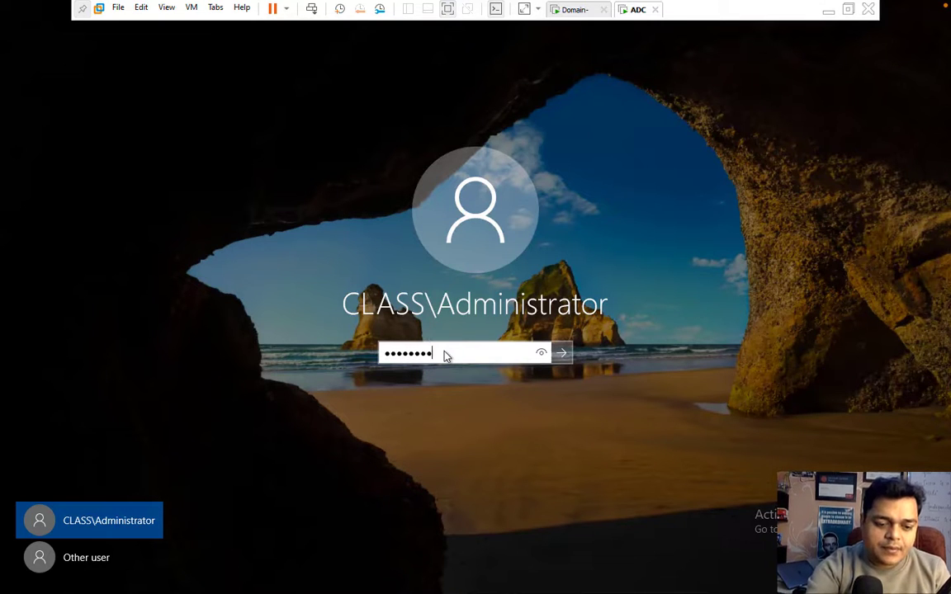
key(Return)
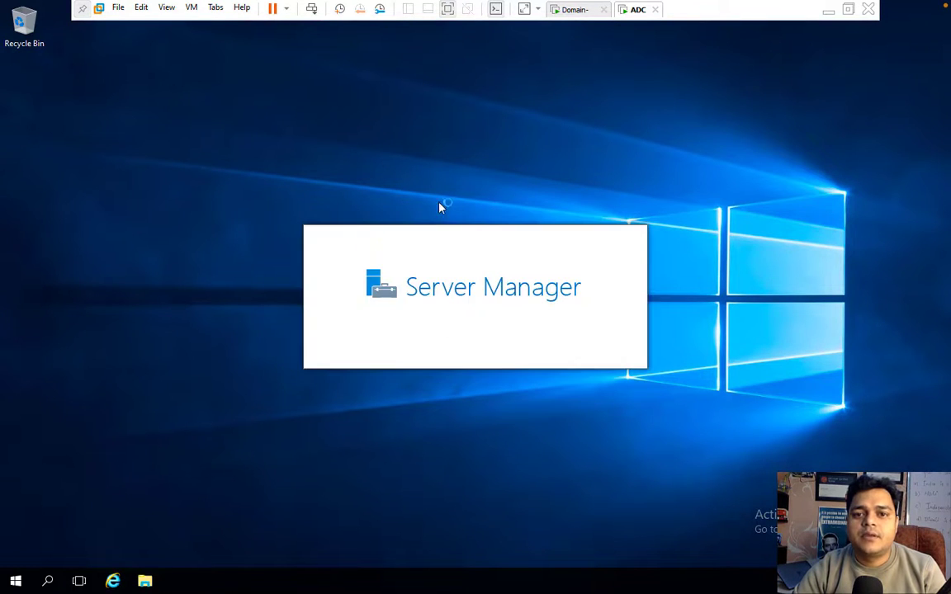
Launch Active Directory Users and Computers from Server Manager Tools and maximize it.
click(577, 12)
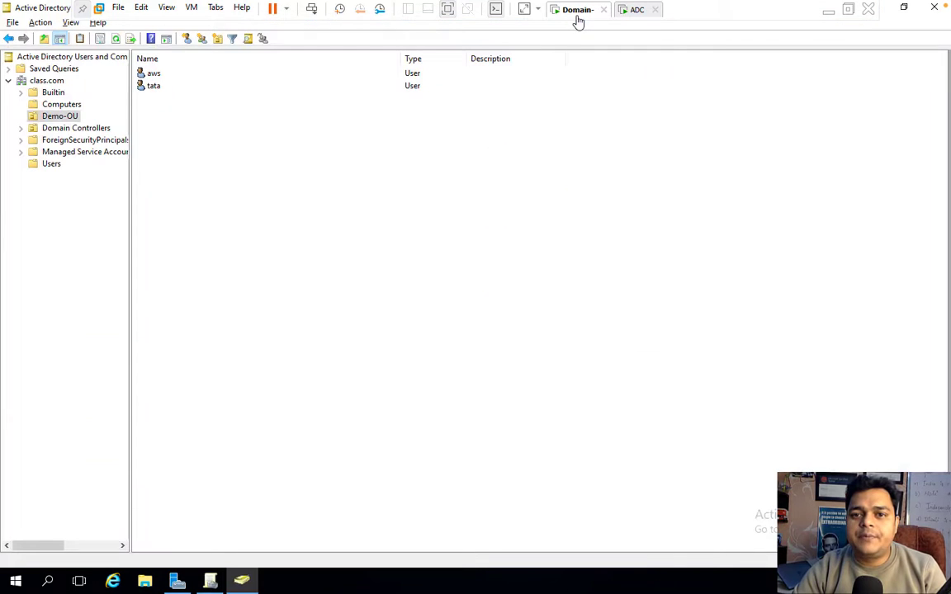
click(638, 14)
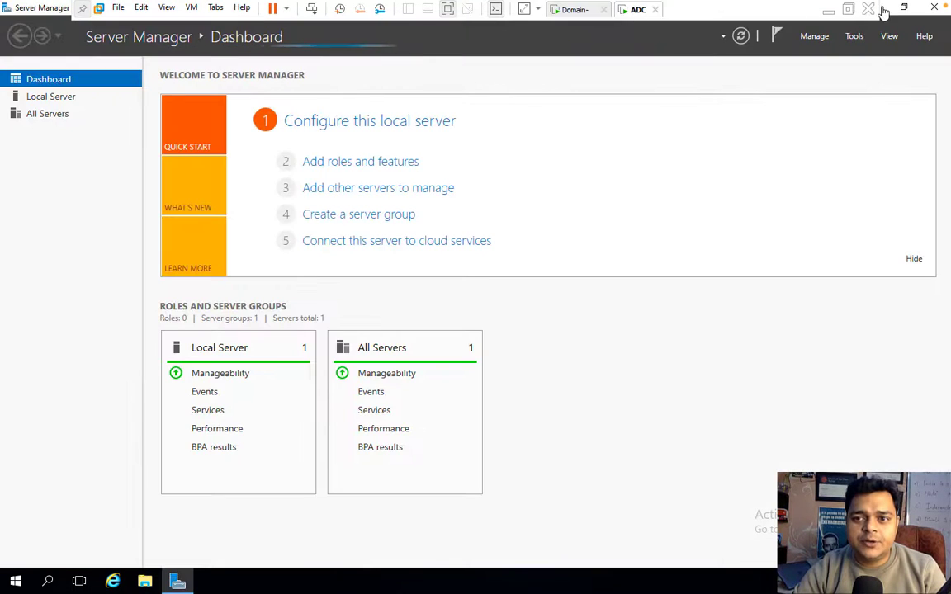
click(854, 37)
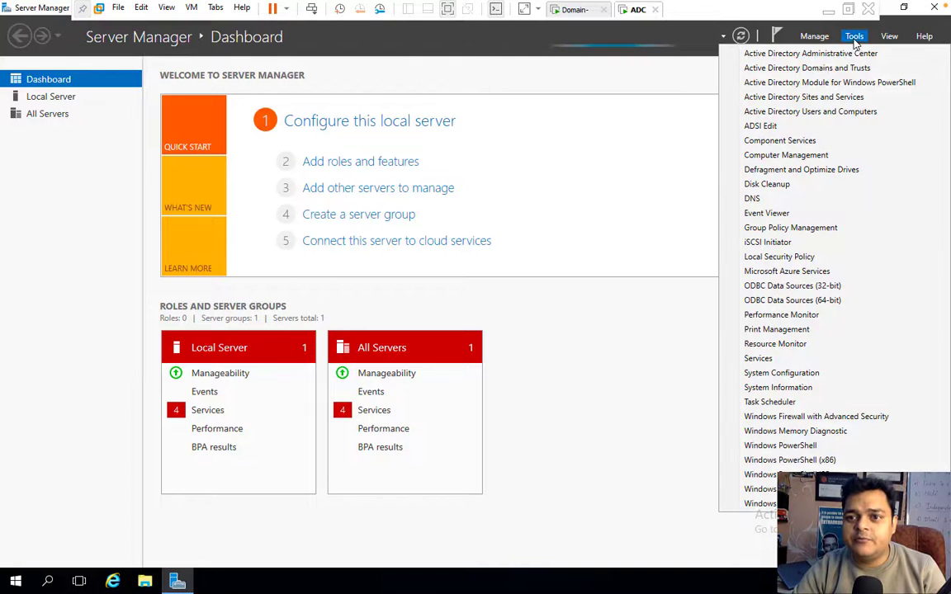
click(792, 112)
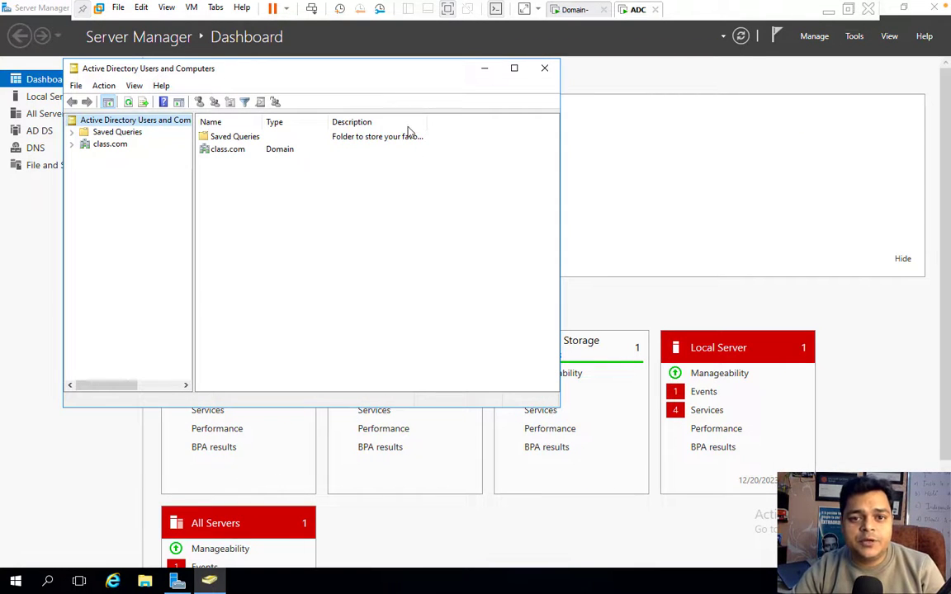
click(514, 69)
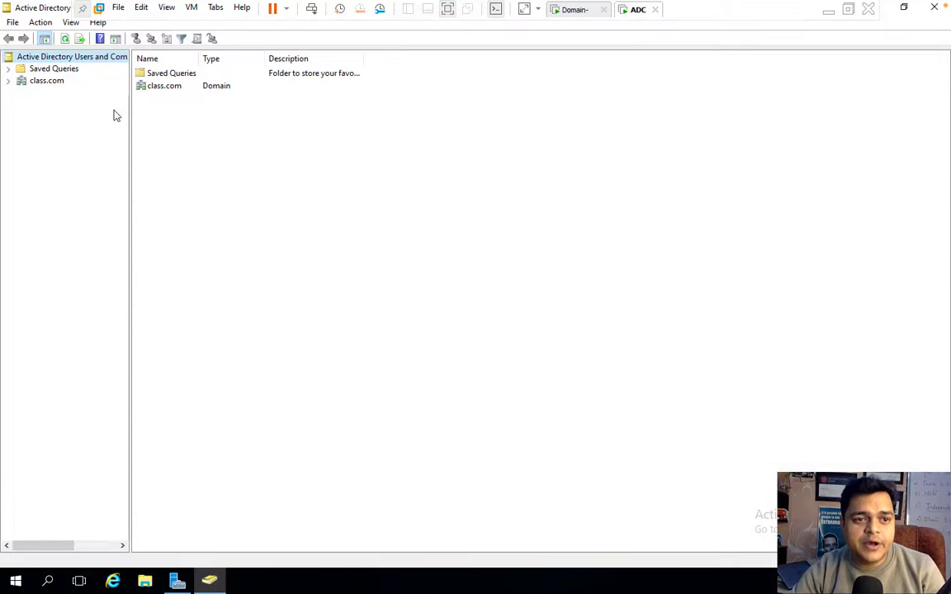
Expand class.com's Users container and check the replicated class and global accounts.
click(8, 80)
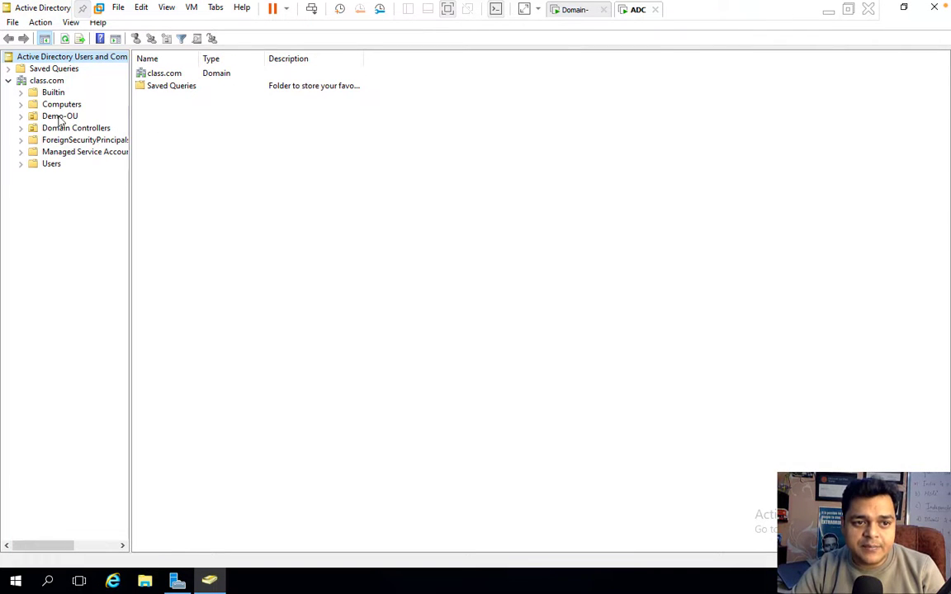
click(51, 82)
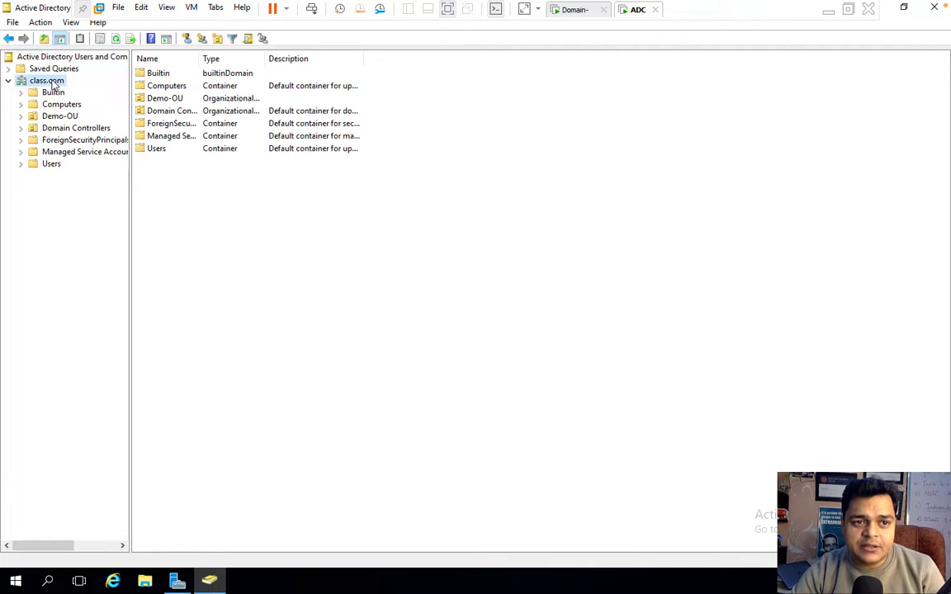
click(53, 164)
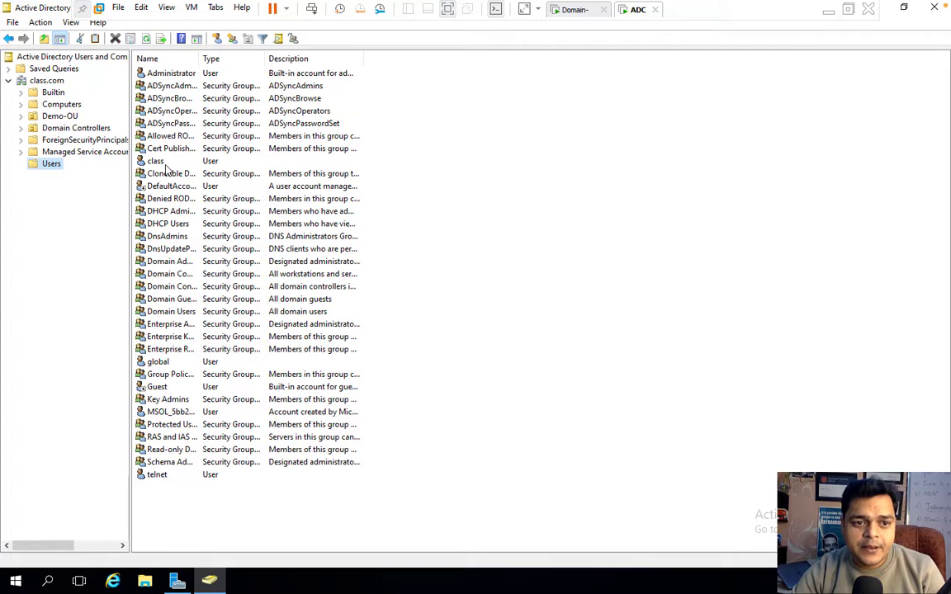
click(156, 161)
click(158, 362)
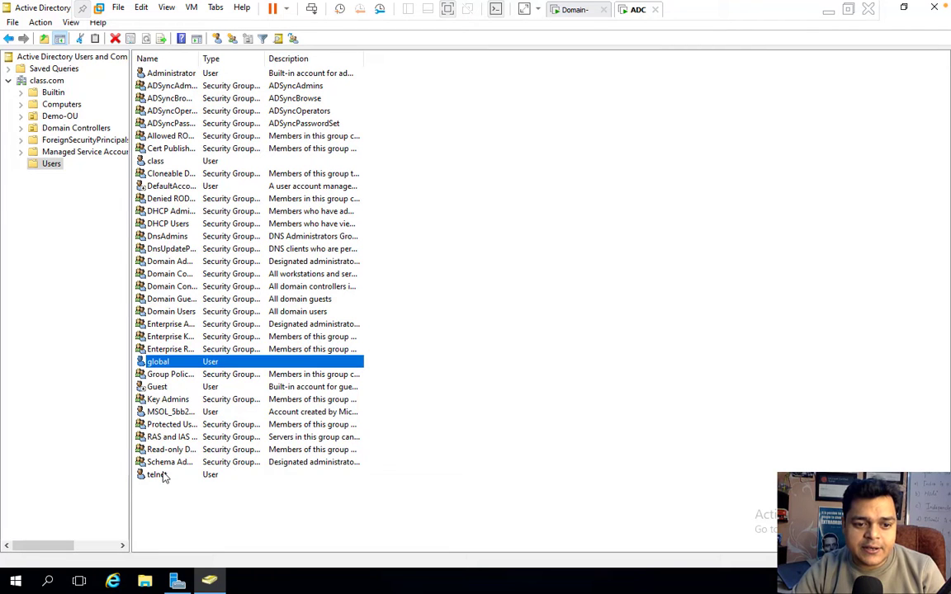
Check that Demo-OU on the ADC server lists the replicated users aws and tata, comparing against the Domain VM.
click(162, 475)
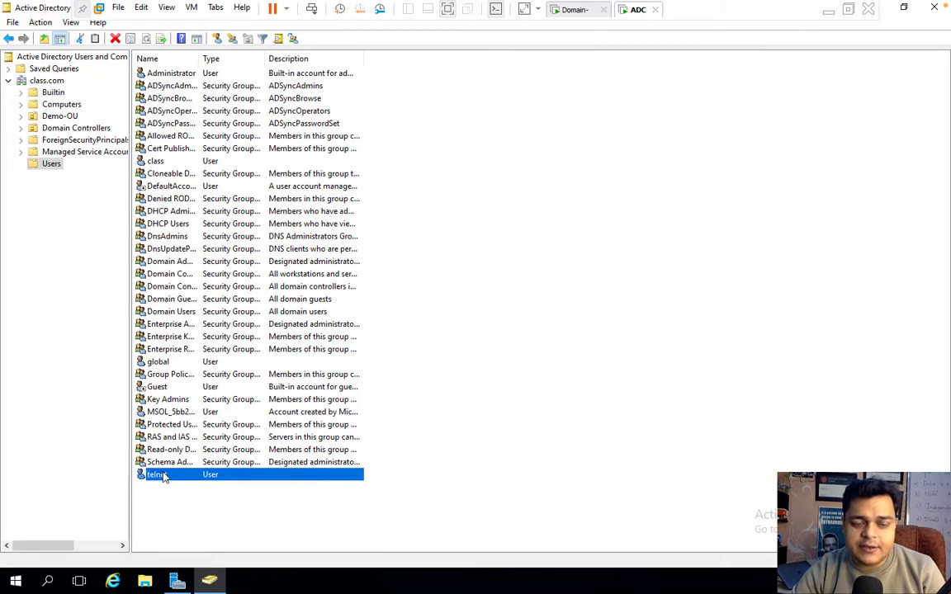
click(58, 116)
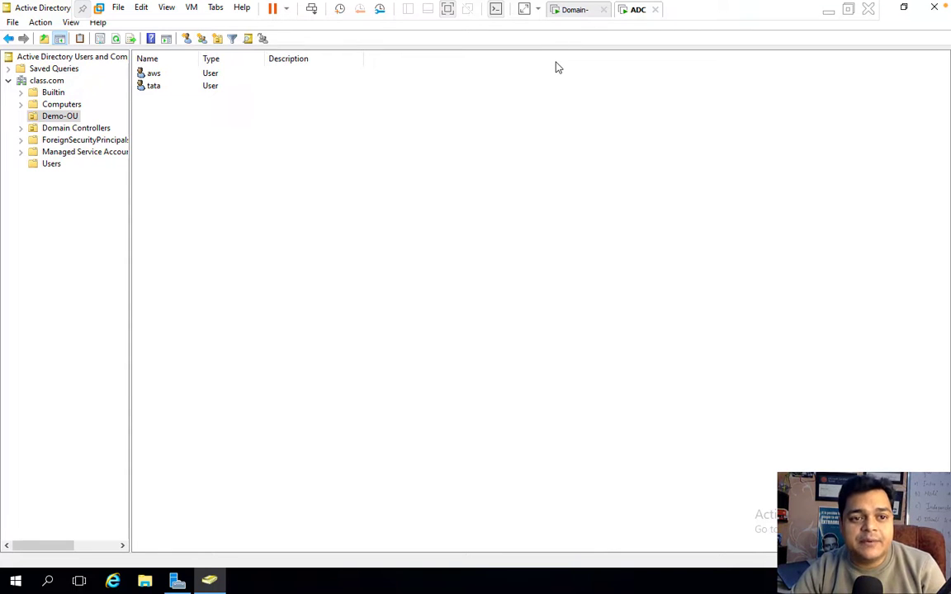
click(576, 12)
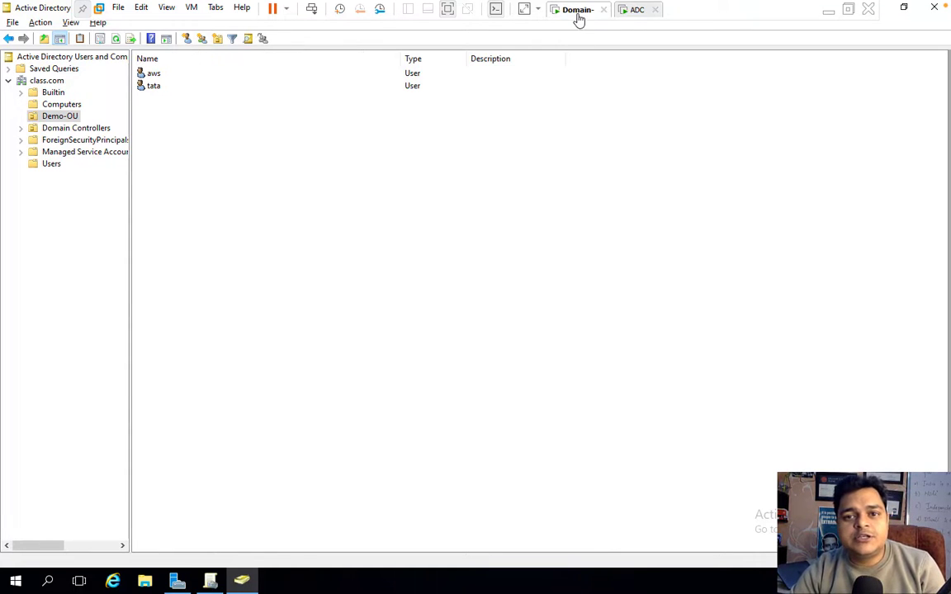
click(636, 11)
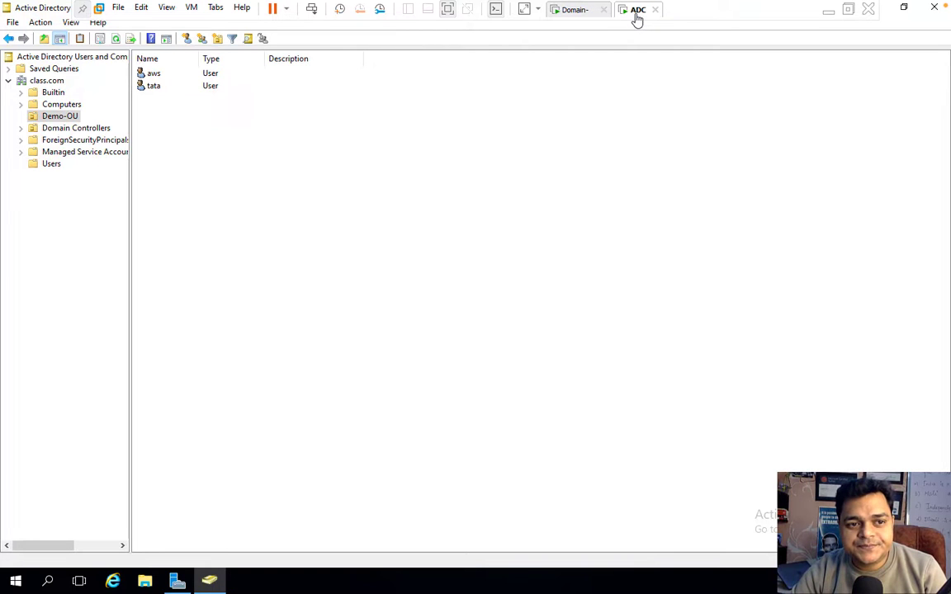
Open the Run dialog from the Win+X menu on the ADC VM, then close it.
right_click(15, 585)
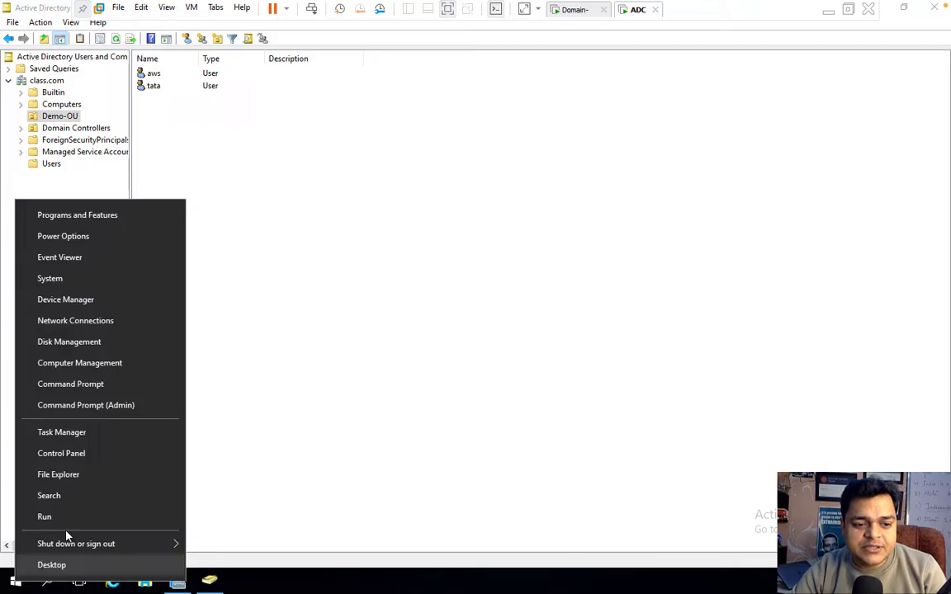
click(66, 518)
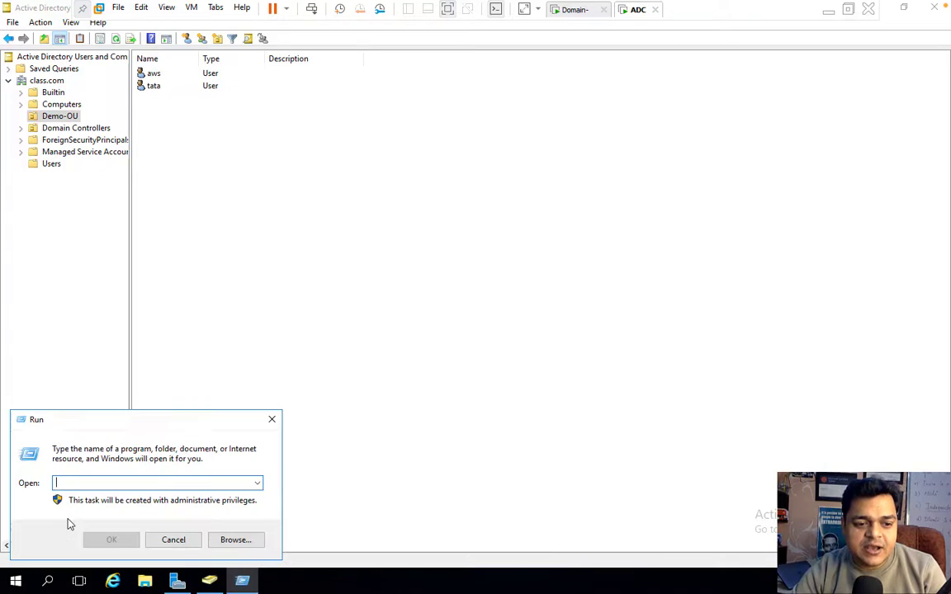
click(271, 419)
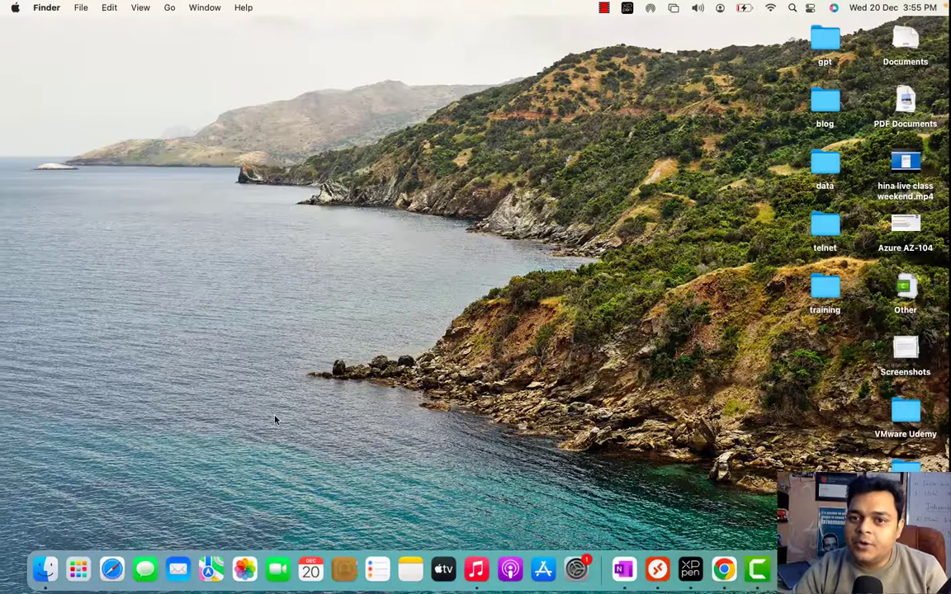